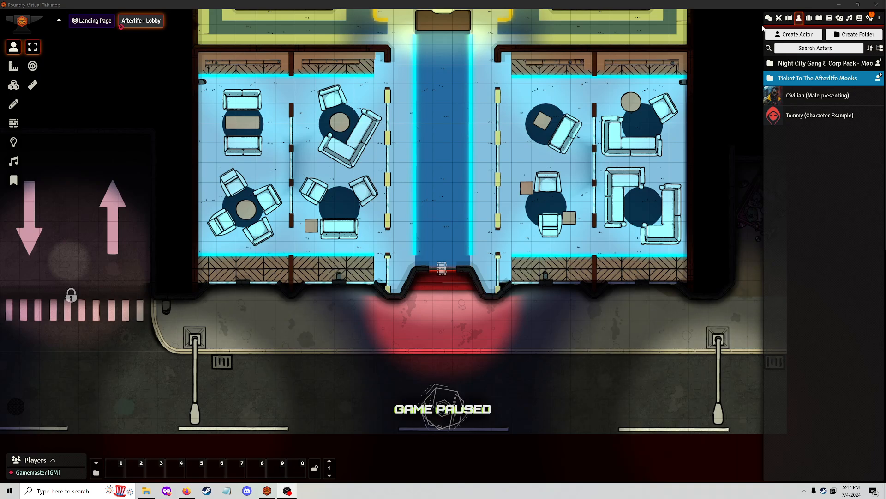
Step: Open the chat log and review the default roll mode options, keeping Public Roll selected
{"action": "left_click", "coordinate": [769, 19]}
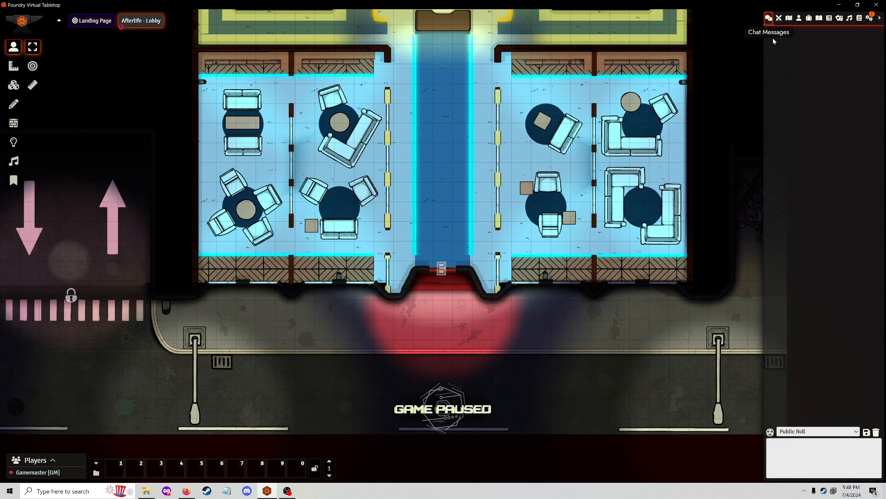
{"action": "left_click", "coordinate": [824, 456]}
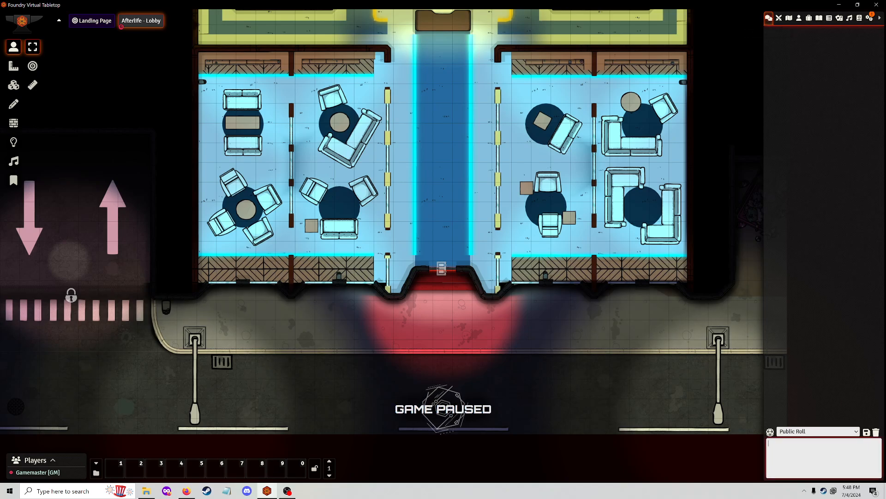
{"action": "left_click", "coordinate": [831, 433]}
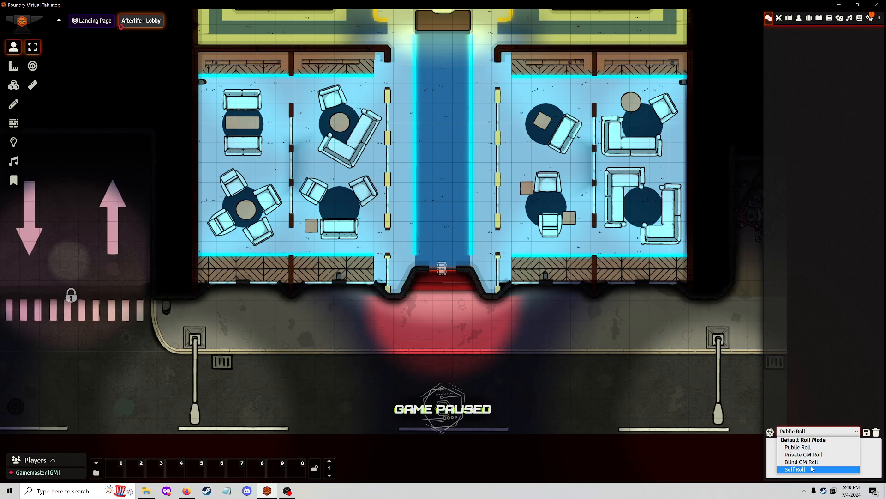
{"action": "left_click", "coordinate": [804, 448]}
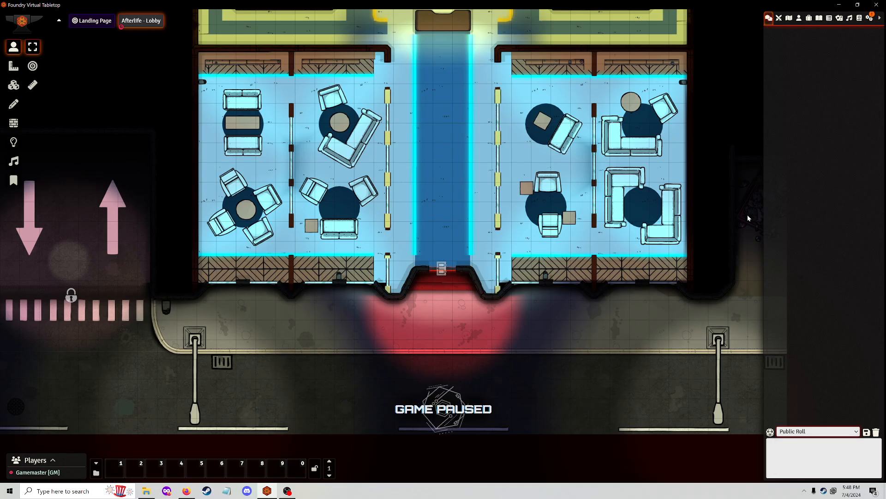
Step: Place a Civilian (Male-presenting) token on the red-lit sidewalk outside the lobby's entrance door
{"action": "left_click", "coordinate": [779, 18]}
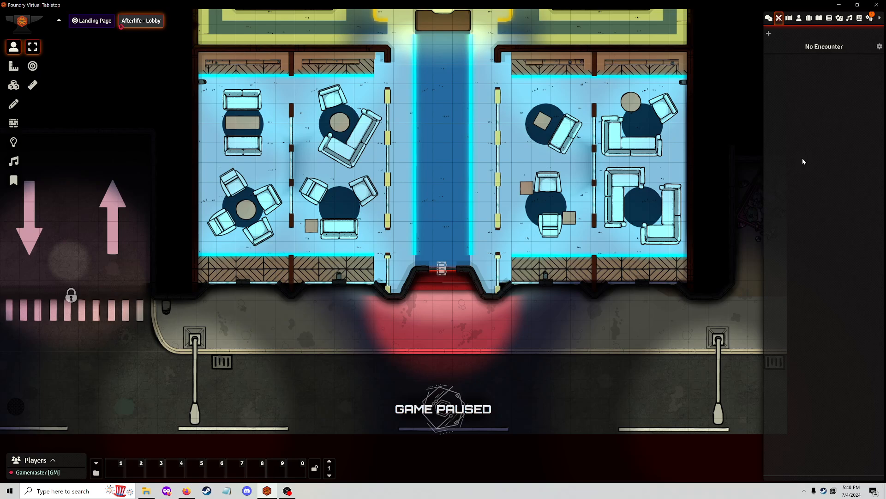
{"action": "left_click", "coordinate": [799, 17]}
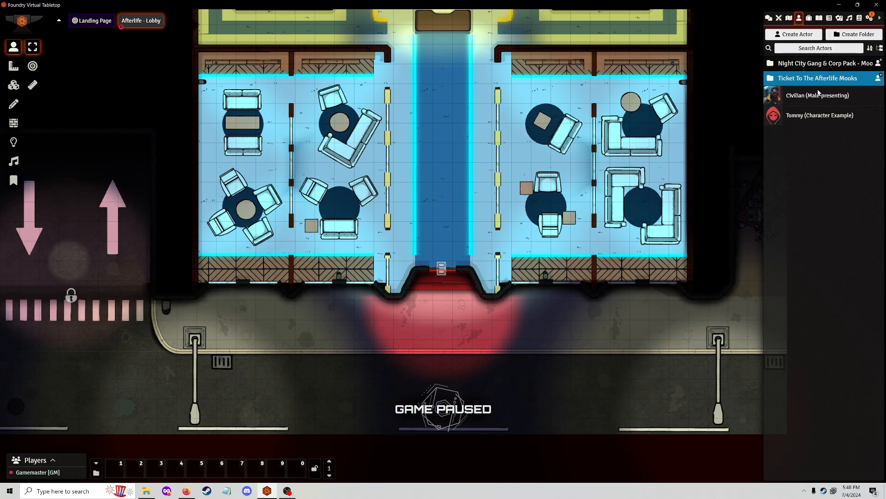
{"action": "left_click_drag", "start_coordinate": [818, 92], "coordinate": [443, 330]}
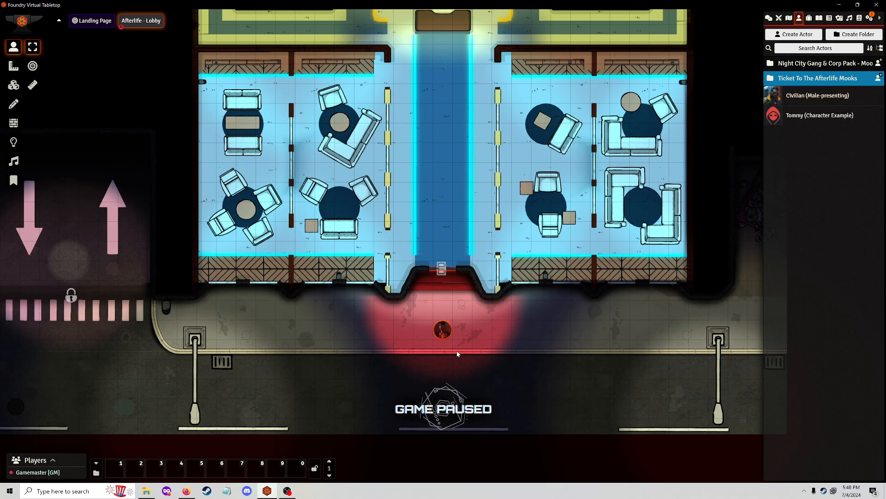
Step: Add the Civilian token to a new combat encounter, and take it out of combat again
{"action": "left_click", "coordinate": [779, 18]}
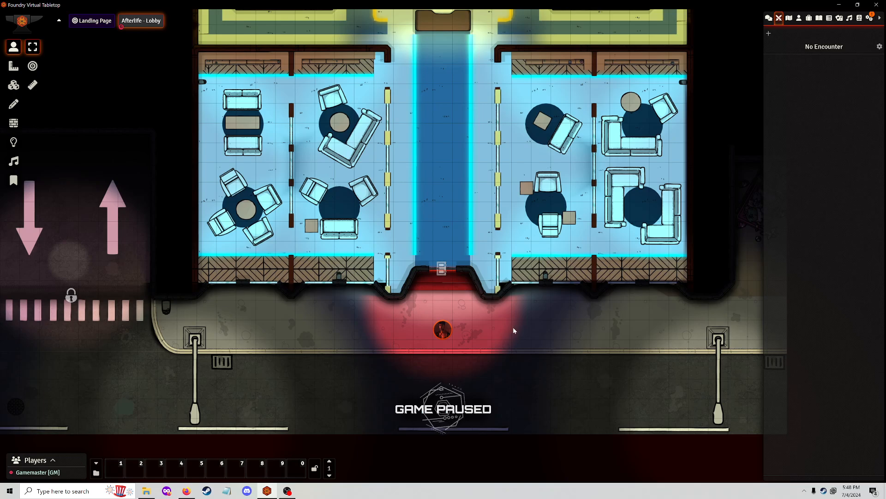
{"action": "right_click", "coordinate": [444, 340]}
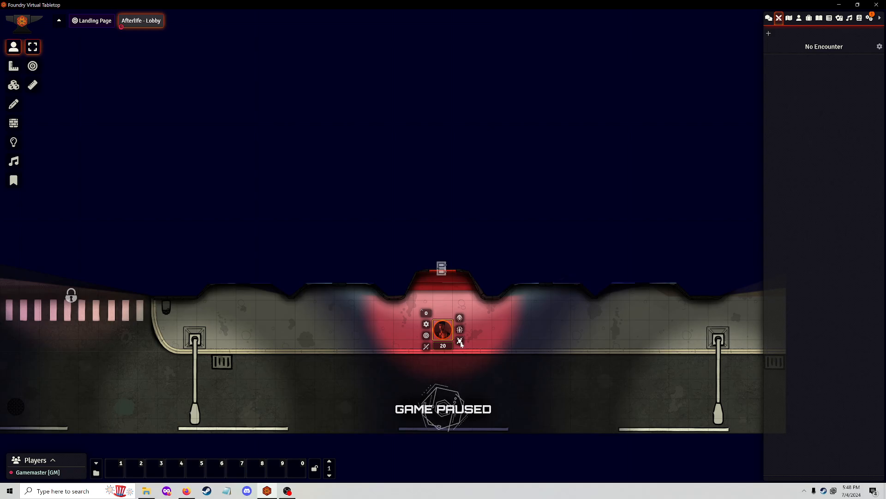
{"action": "left_click", "coordinate": [460, 341]}
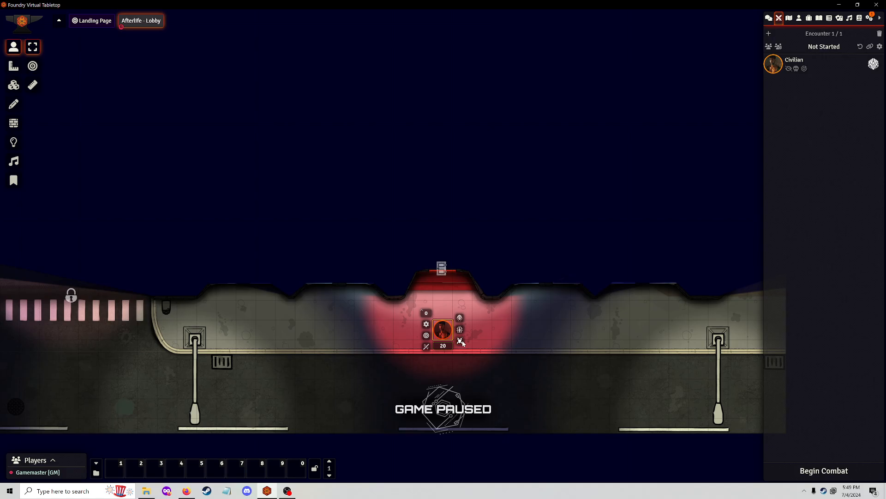
{"action": "left_click", "coordinate": [460, 340]}
{"action": "left_click", "coordinate": [548, 330]}
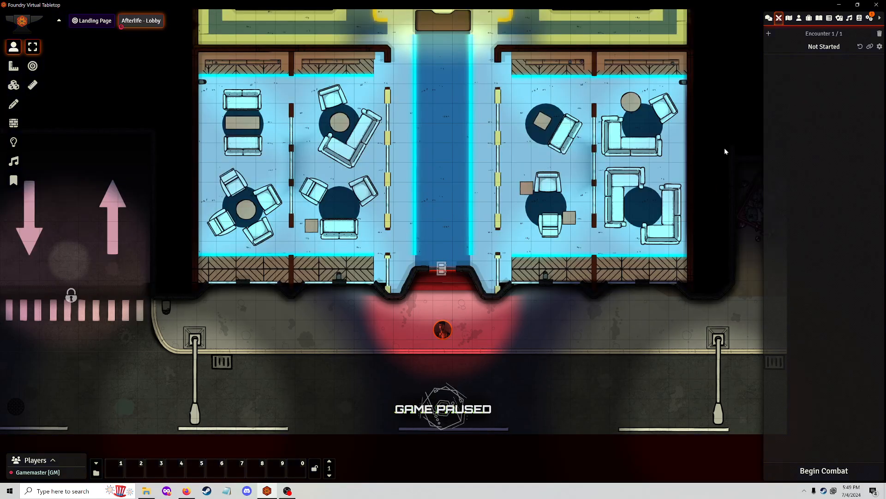
Step: Examine the Landing Page scene's lighting configuration from the scene list and close it without saving
{"action": "left_click", "coordinate": [789, 18]}
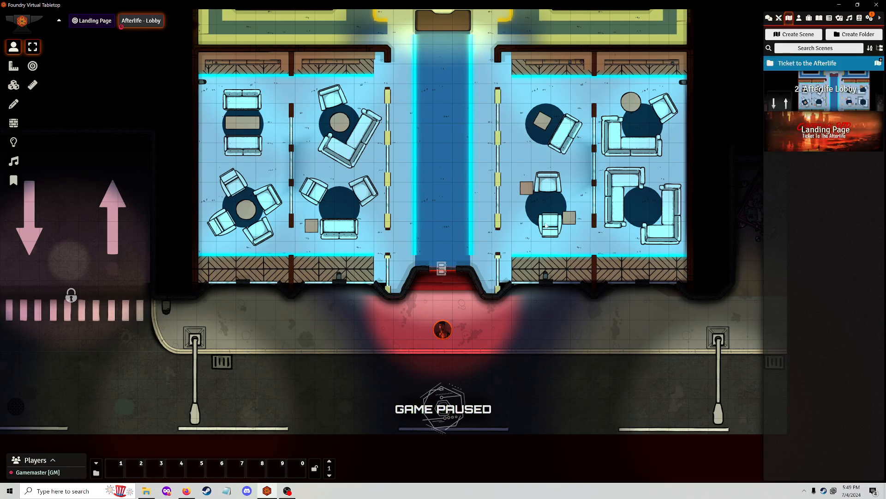
{"action": "left_click", "coordinate": [828, 133]}
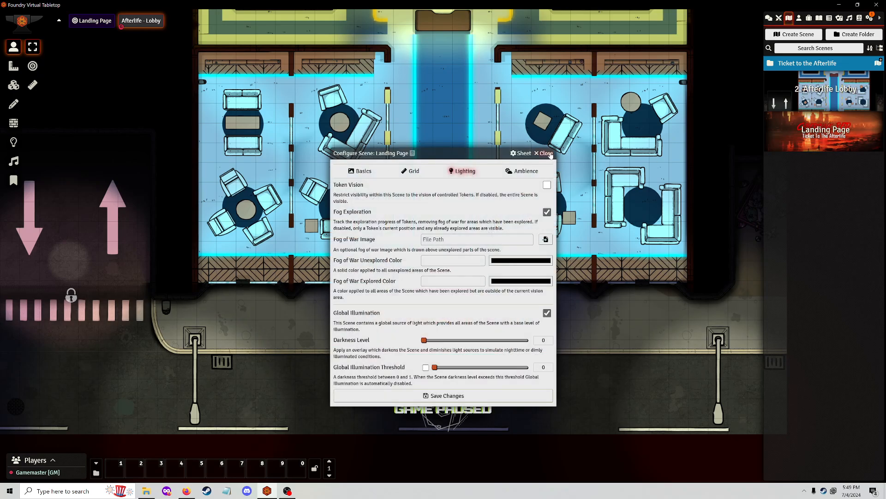
{"action": "key", "text": "Escape"}
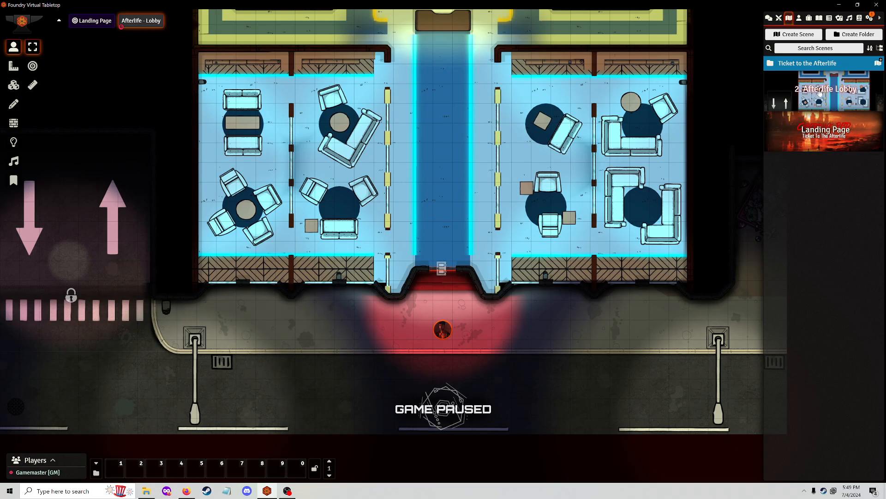
Step: View the Landing Page scene and activate the 2. Afterlife Lobby scene
{"action": "right_click", "coordinate": [817, 92]}
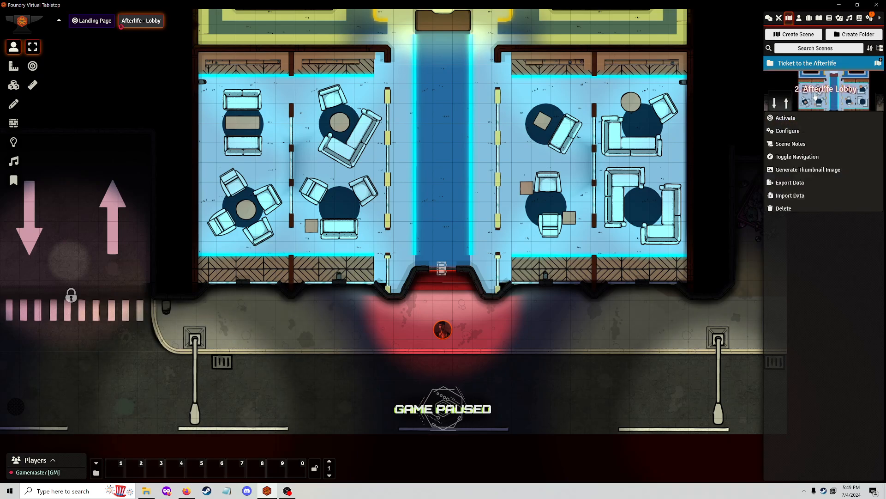
{"action": "left_click", "coordinate": [709, 109]}
{"action": "right_click", "coordinate": [810, 125]}
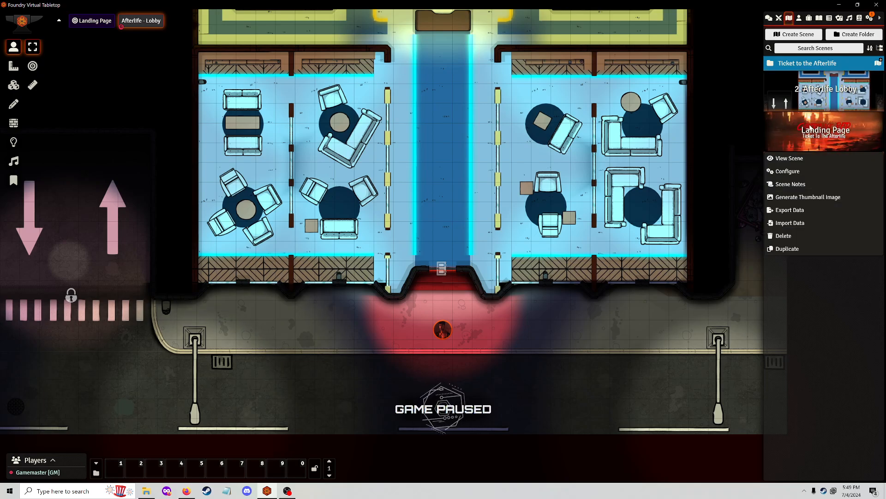
{"action": "left_click", "coordinate": [786, 160]}
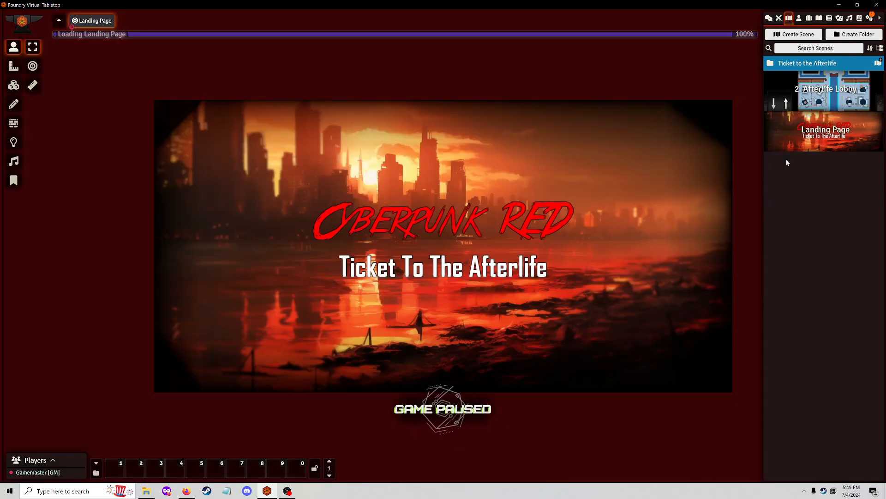
{"action": "right_click", "coordinate": [822, 105]}
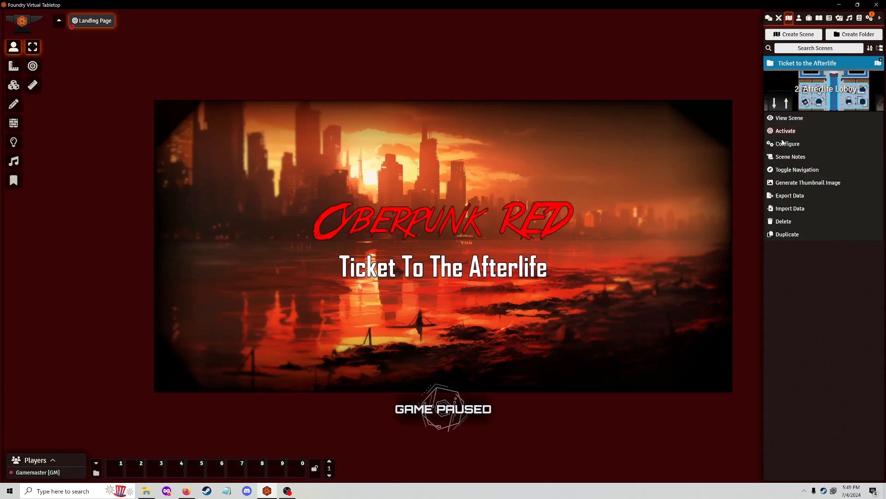
{"action": "left_click", "coordinate": [791, 132]}
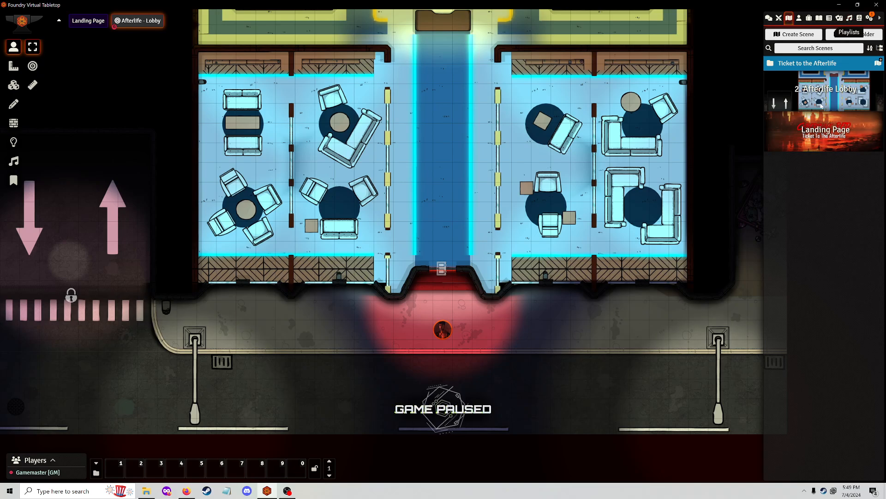
Step: Glance at the playlists and review the 2. Afterlife Lobby scene's basic settings and permission choices, keeping GM Only and closing without saving
{"action": "left_click", "coordinate": [849, 19]}
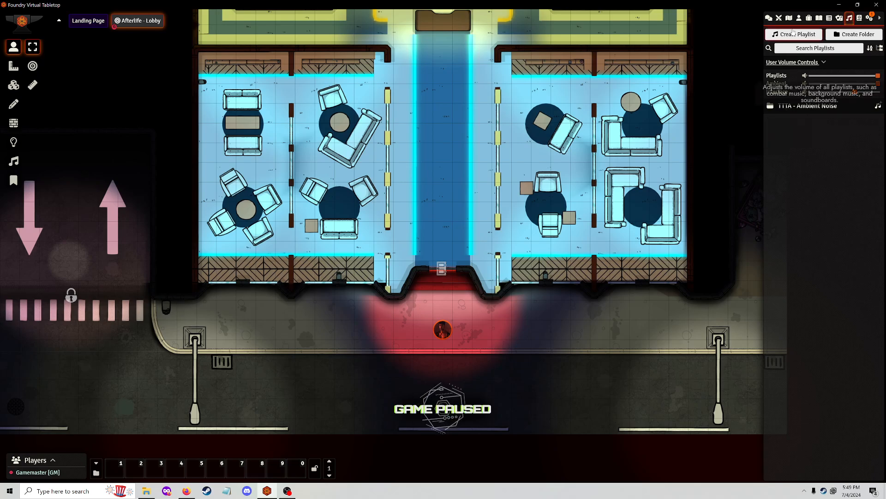
{"action": "left_click", "coordinate": [789, 19]}
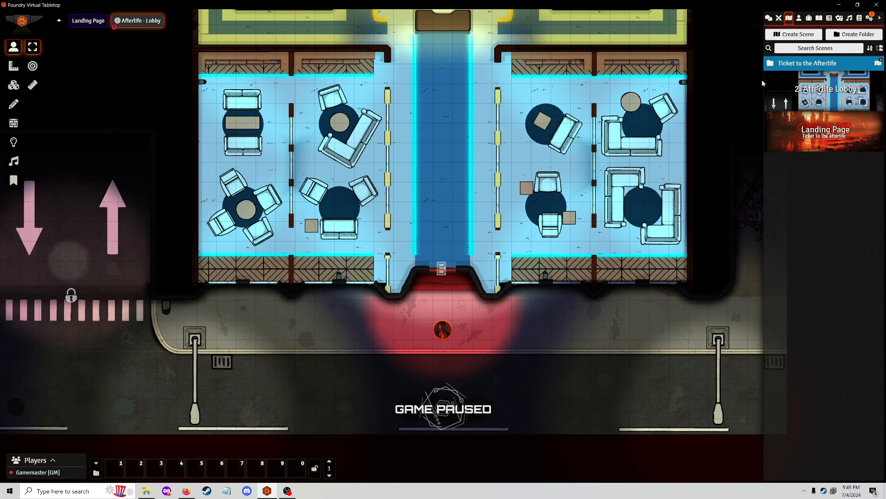
{"action": "right_click", "coordinate": [820, 93]}
{"action": "left_click", "coordinate": [786, 118]}
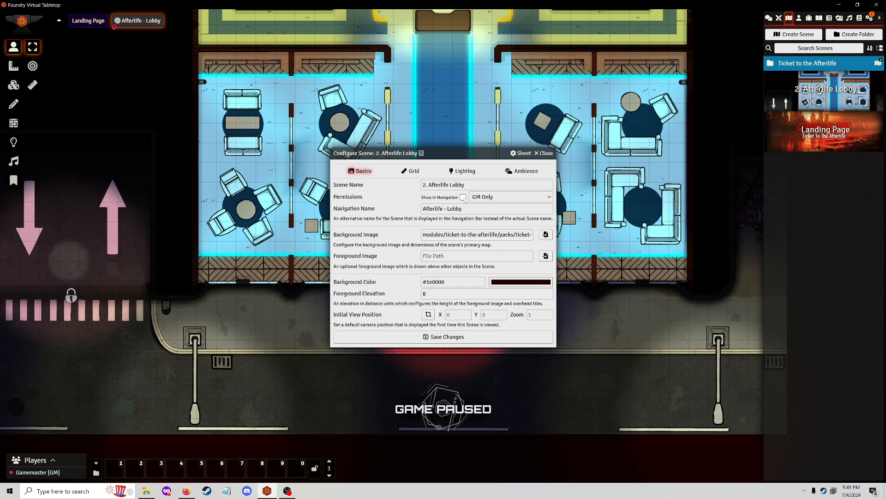
{"action": "left_click", "coordinate": [488, 197]}
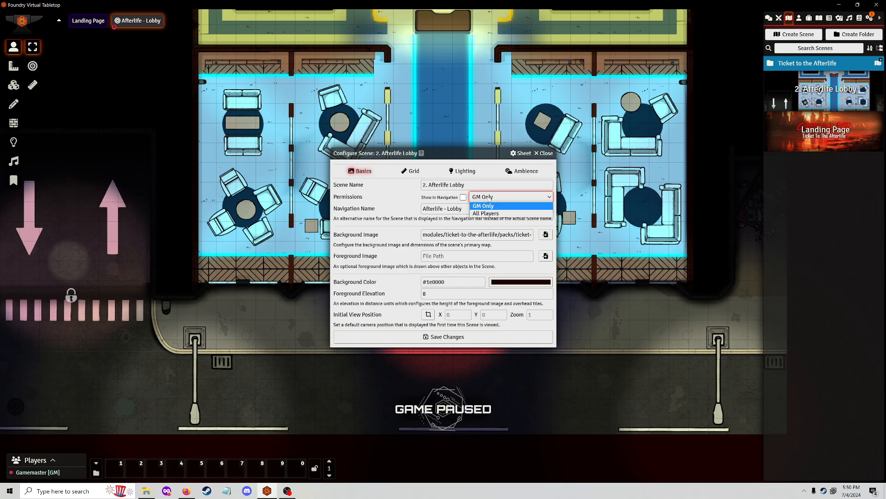
{"action": "left_click", "coordinate": [490, 198]}
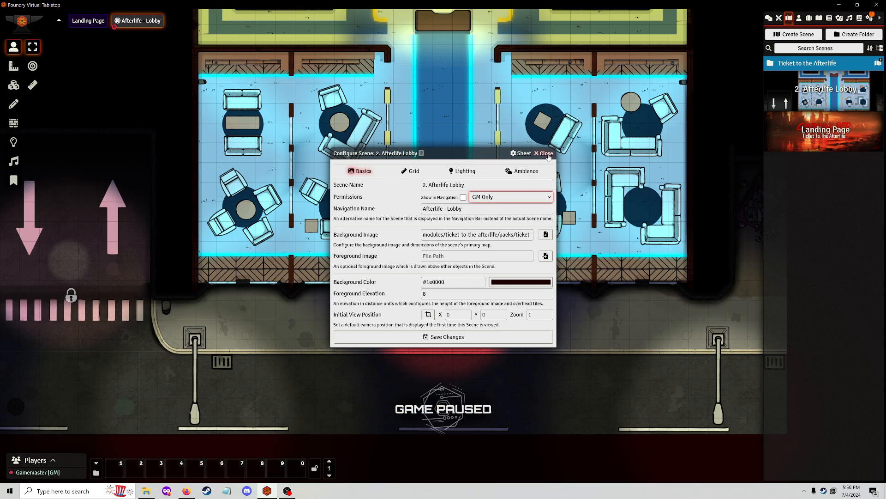
{"action": "left_click", "coordinate": [545, 154]}
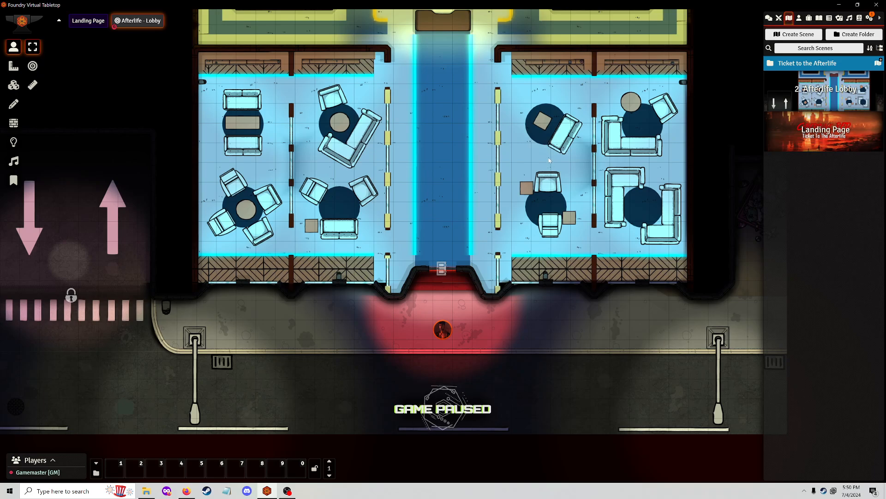
Step: Open the Character Example and Civilian (Male-presenting) actor sheets, compare them side by side with the character's skills showing, and close both
{"action": "left_click", "coordinate": [799, 18]}
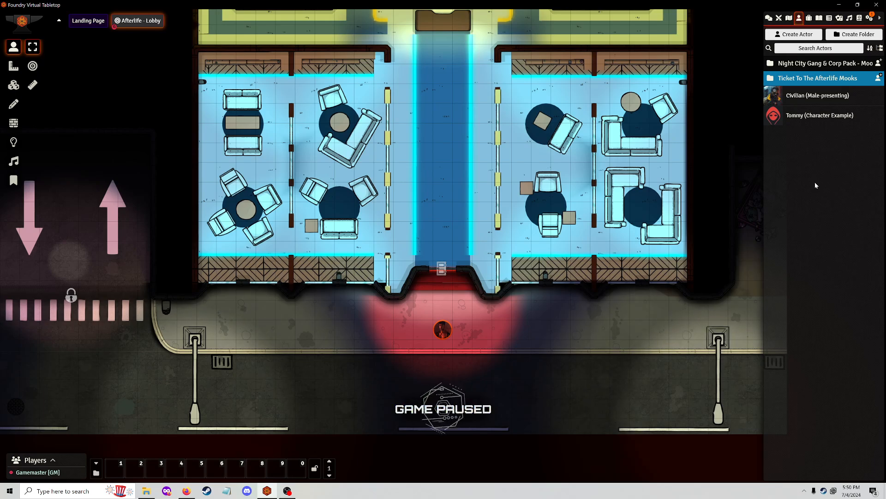
{"action": "left_click", "coordinate": [806, 116]}
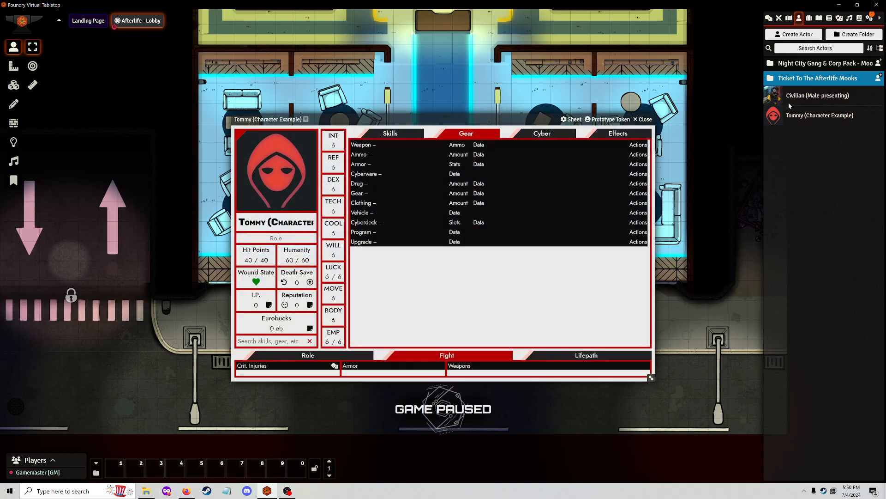
{"action": "left_click", "coordinate": [796, 99]}
{"action": "left_click", "coordinate": [516, 117]}
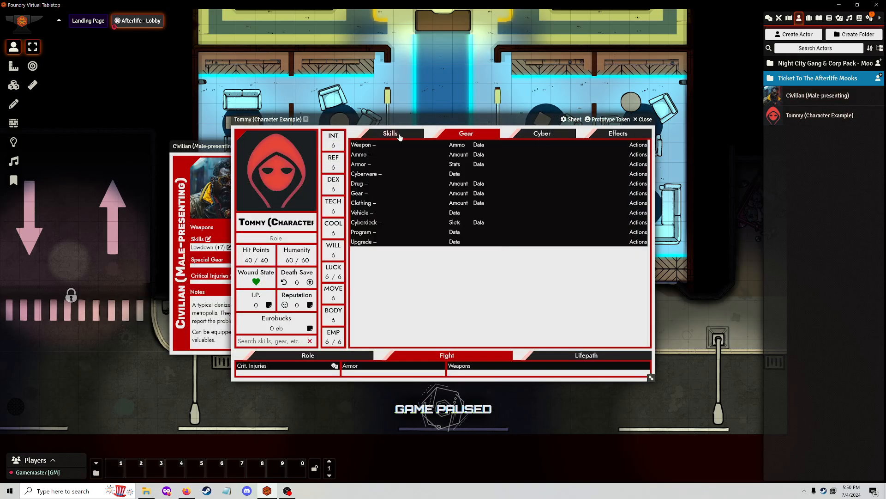
{"action": "left_click", "coordinate": [400, 135]}
{"action": "left_click_drag", "start_coordinate": [426, 122], "coordinate": [607, 95]}
{"action": "left_click", "coordinate": [365, 148]}
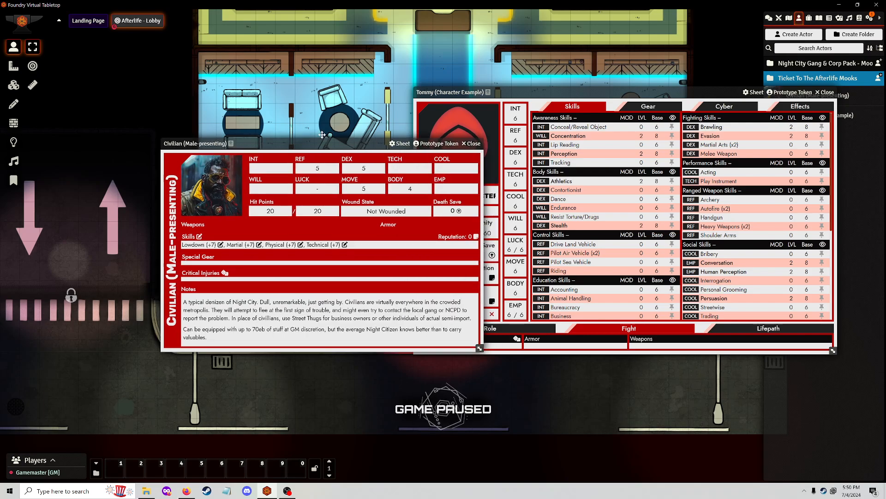
{"action": "left_click_drag", "start_coordinate": [365, 148], "coordinate": [290, 92]}
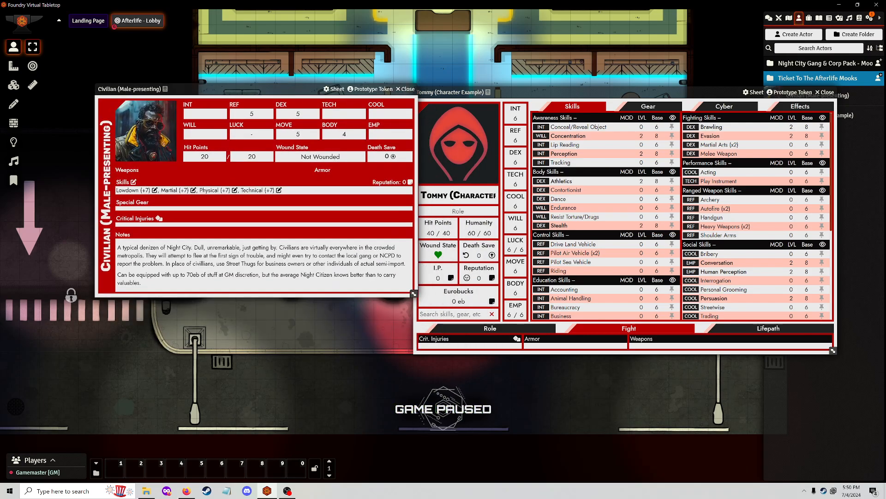
{"action": "left_click", "coordinate": [407, 90]}
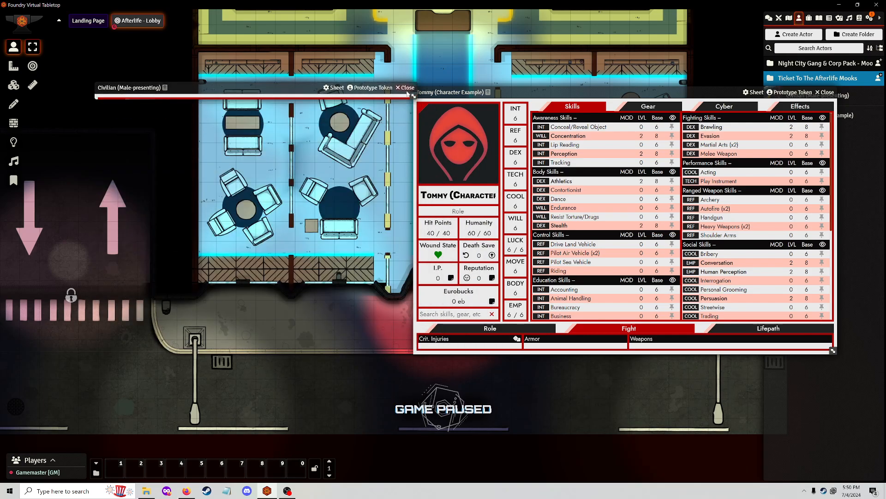
{"action": "left_click", "coordinate": [824, 92]}
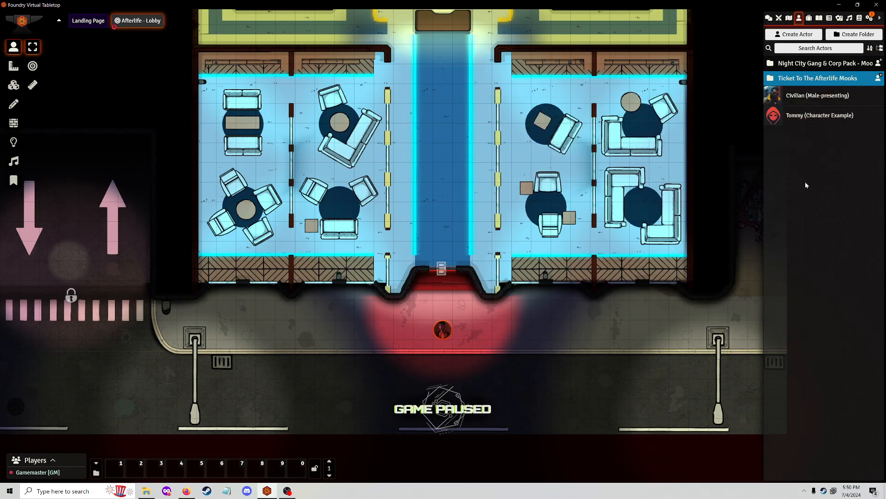
Step: Start a new actor, review the available actor types with Black ICE selected, and close without creating it
{"action": "left_click", "coordinate": [790, 36]}
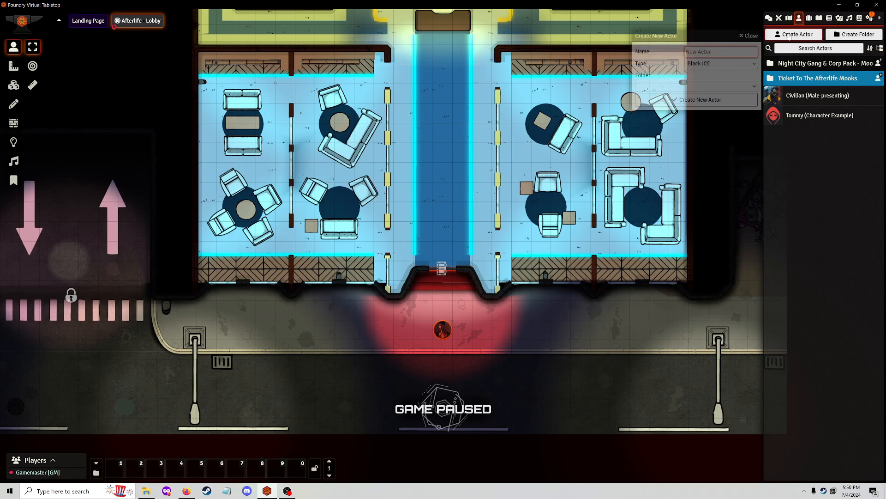
{"action": "left_click", "coordinate": [724, 63]}
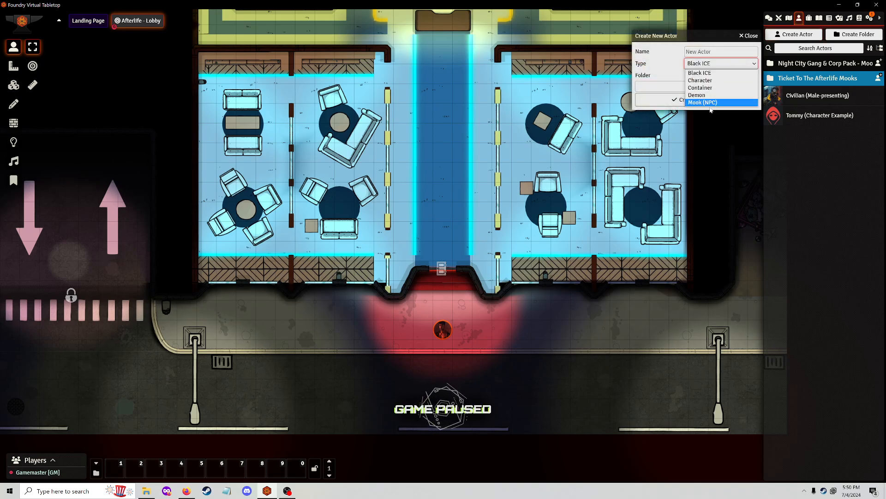
{"action": "left_click", "coordinate": [700, 73]}
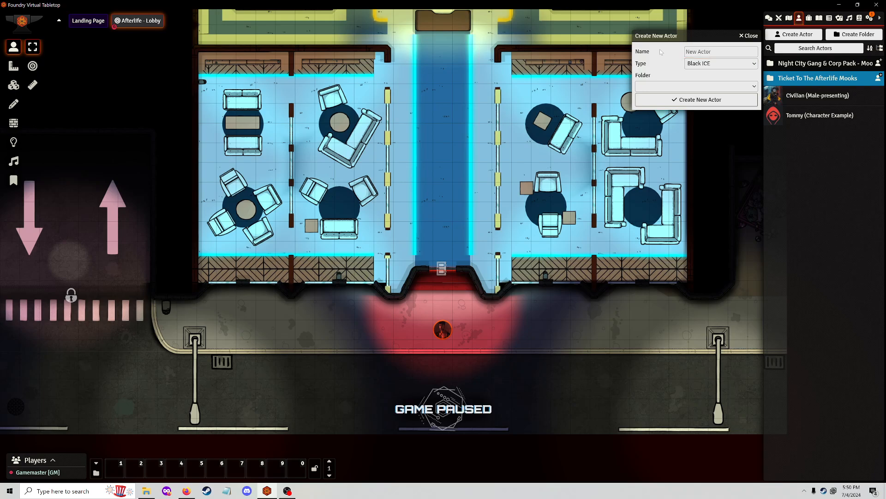
{"action": "left_click", "coordinate": [748, 35]}
Step: Review the sheet type choices in the Civilian (Male-presenting) actor's sheet configuration, then close it and the actor sheet without saving
{"action": "left_click", "coordinate": [812, 96]}
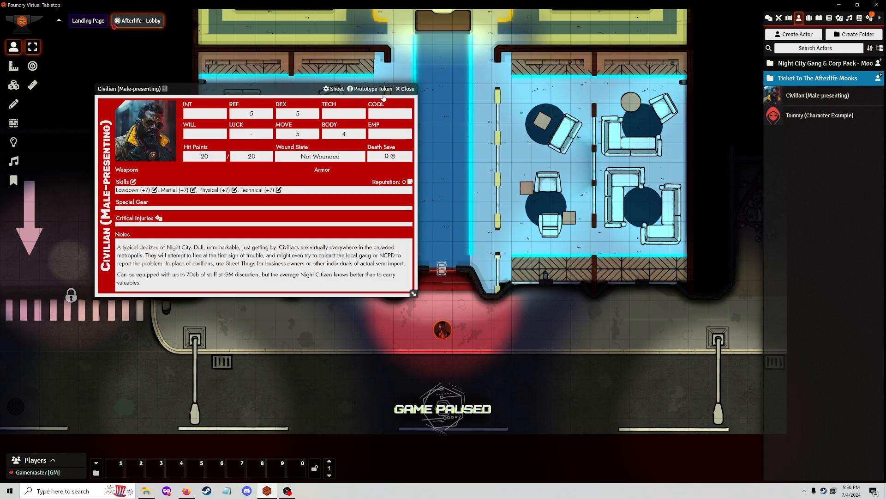
{"action": "left_click", "coordinate": [334, 89]}
{"action": "left_click", "coordinate": [347, 124]}
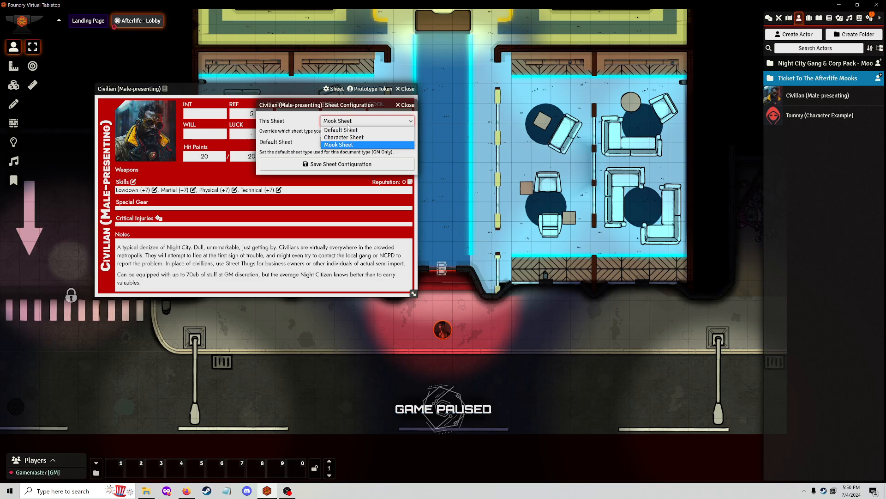
{"action": "left_click", "coordinate": [352, 117]}
{"action": "left_click", "coordinate": [407, 105]}
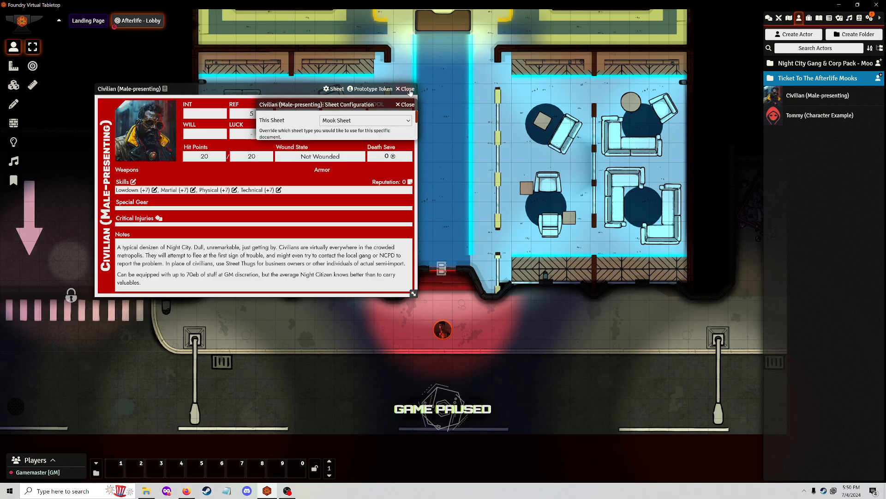
{"action": "left_click", "coordinate": [405, 88]}
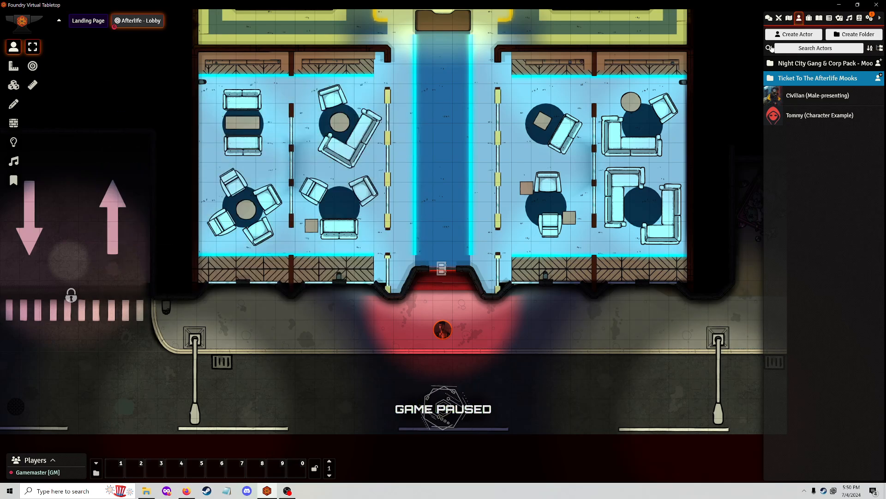
Step: Glance at the journal entries and browse the item folders, briefly checking Cyberware
{"action": "left_click", "coordinate": [819, 18]}
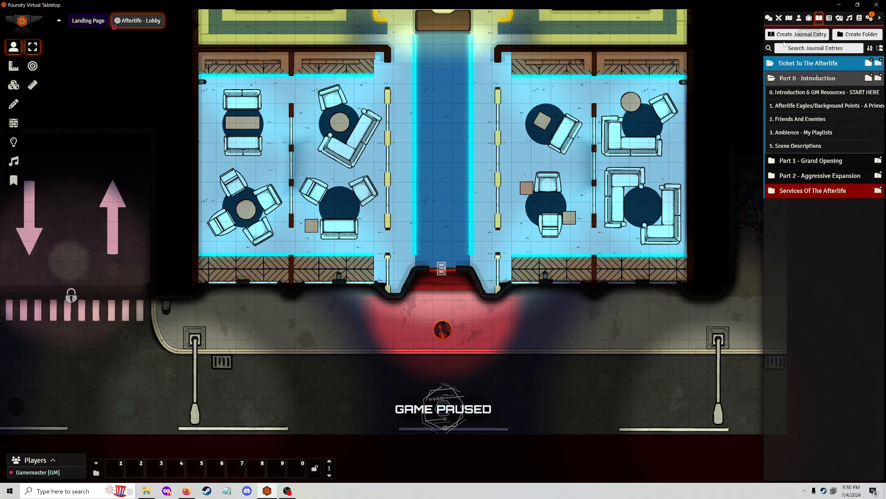
{"action": "left_click", "coordinate": [809, 18]}
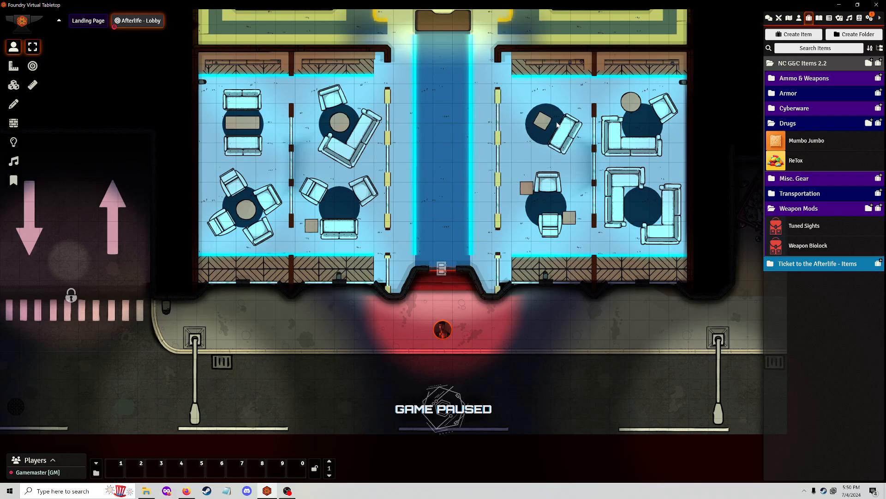
{"action": "left_click", "coordinate": [801, 109]}
{"action": "left_click", "coordinate": [802, 111]}
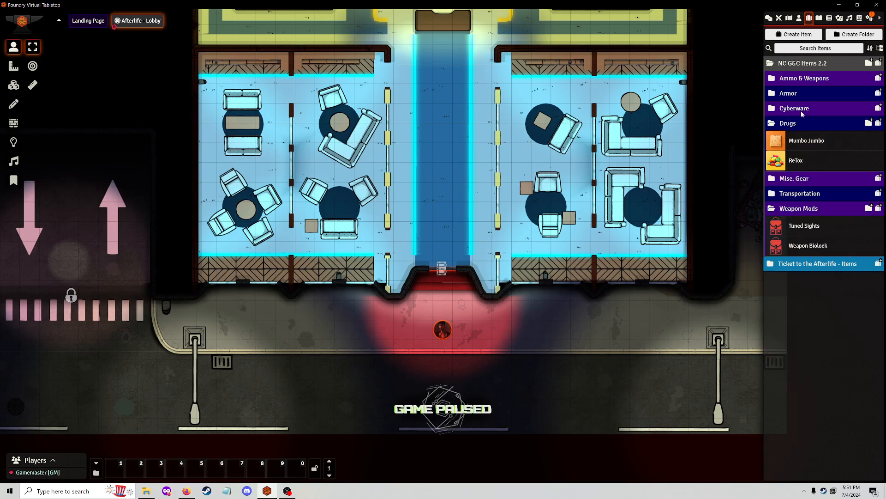
Step: Read through the journal entry 0. Introduction & GM Resources - START HERE and close it
{"action": "left_click", "coordinate": [820, 19]}
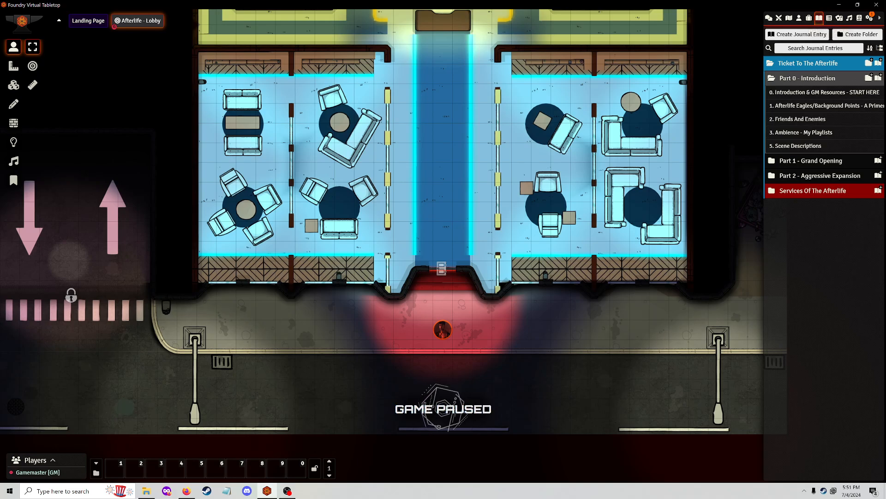
{"action": "left_click", "coordinate": [799, 93]}
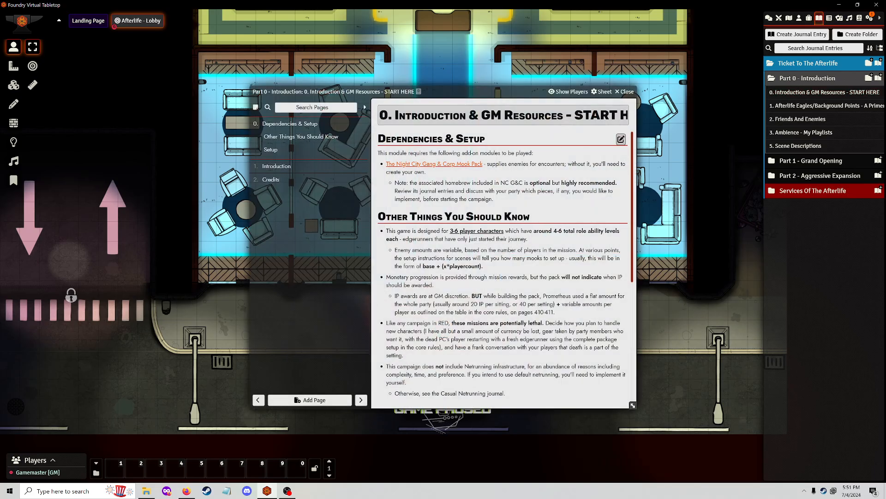
{"action": "scroll", "coordinate": [480, 286], "scroll_direction": "down", "scroll_amount": 5}
{"action": "scroll", "coordinate": [479, 286], "scroll_direction": "up", "scroll_amount": 5}
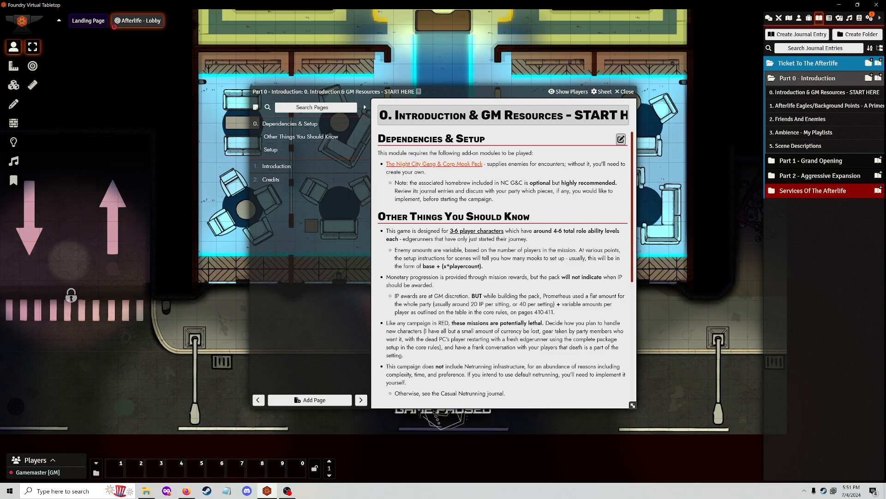
{"action": "left_click", "coordinate": [625, 91]}
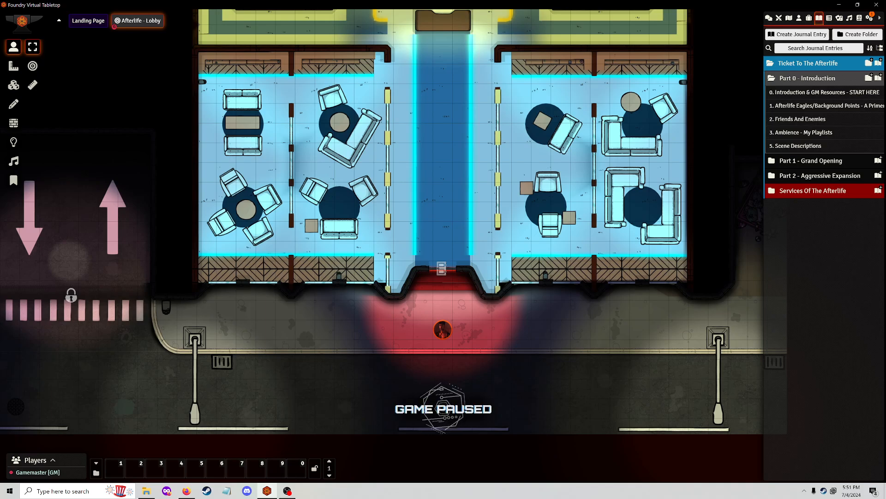
Step: Roll on the Updated Night Markets - Cyberware table, check the drawn results in the chat, and close the table
{"action": "left_click", "coordinate": [830, 18]}
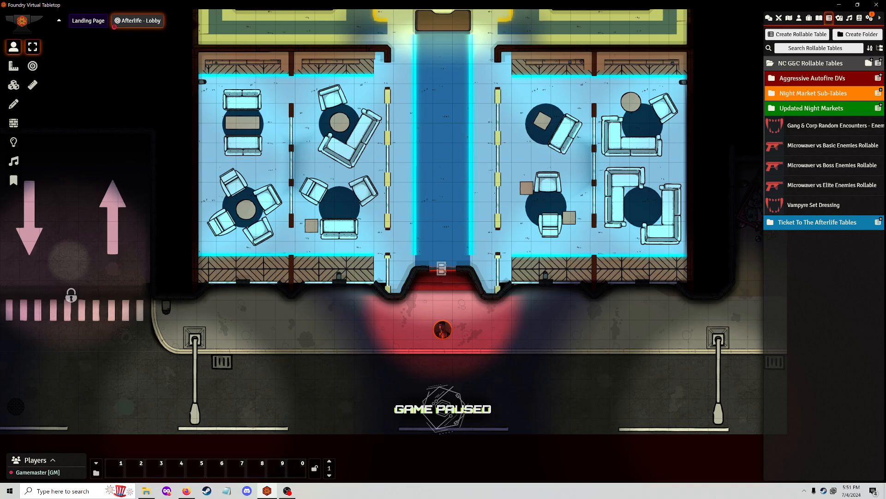
{"action": "left_click", "coordinate": [793, 94]}
{"action": "left_click", "coordinate": [794, 93]}
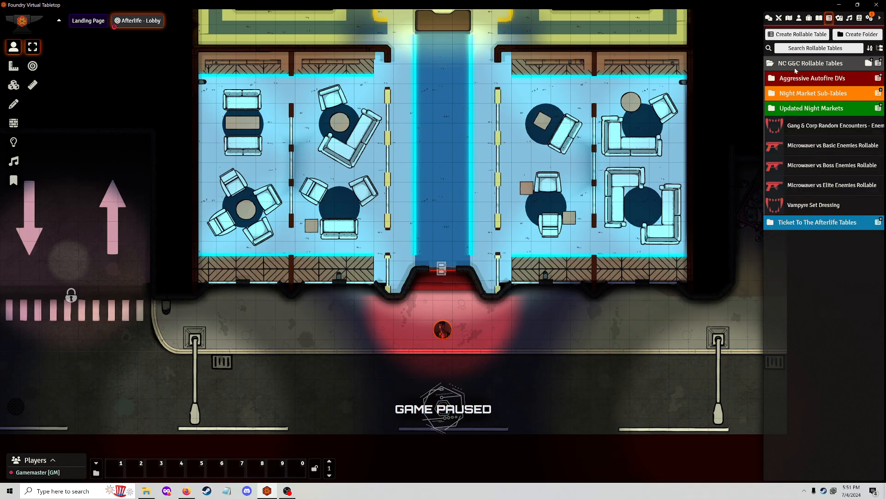
{"action": "left_click", "coordinate": [805, 110]}
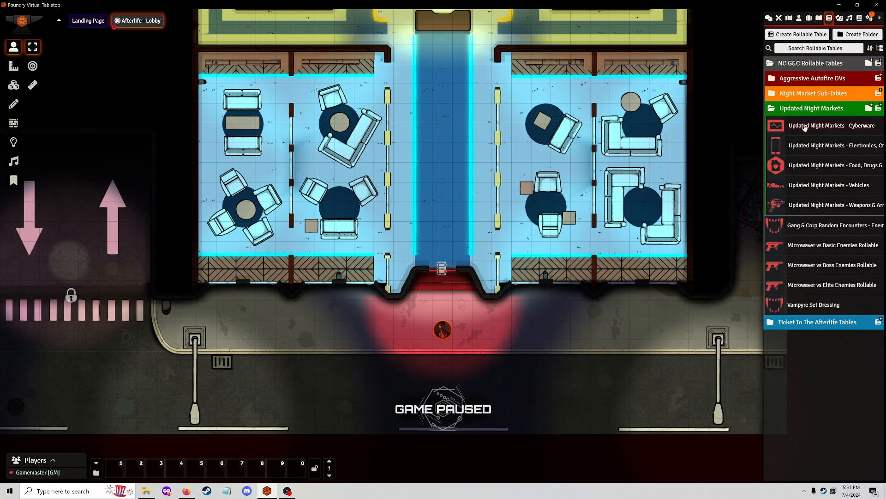
{"action": "left_click", "coordinate": [804, 126]}
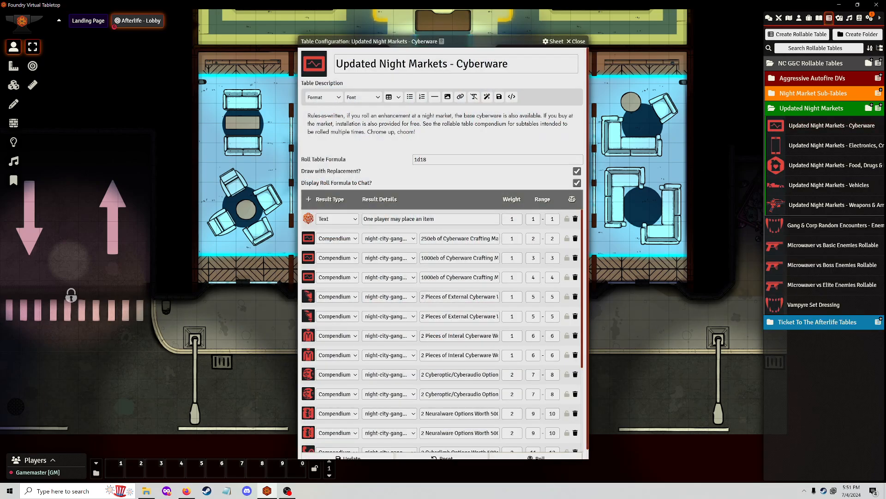
{"action": "scroll", "coordinate": [498, 383], "scroll_direction": "down", "scroll_amount": 2}
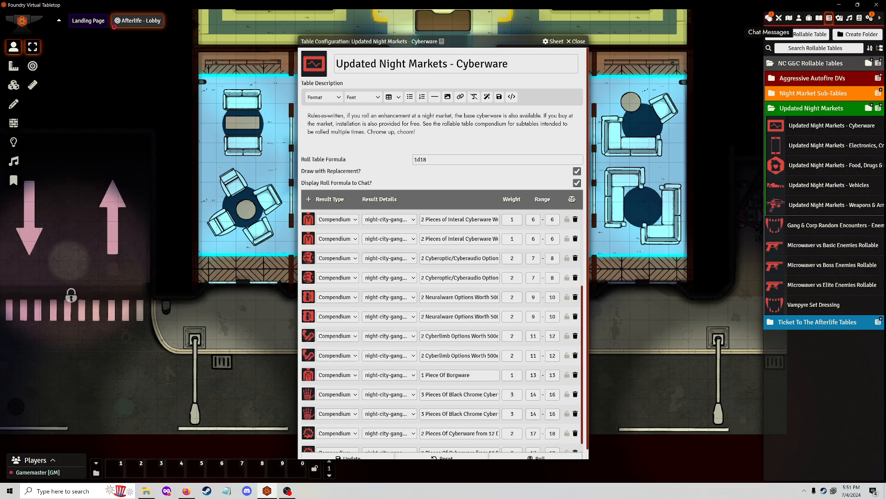
{"action": "left_click", "coordinate": [769, 17]}
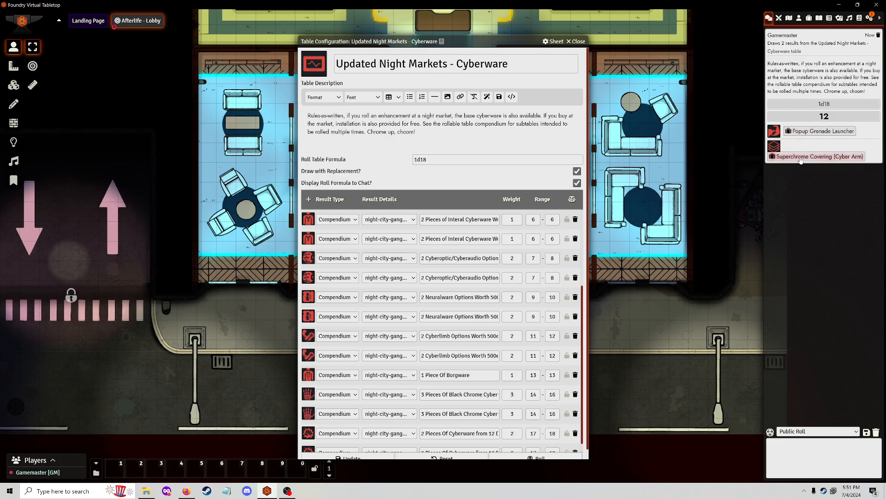
{"action": "left_click", "coordinate": [578, 42]}
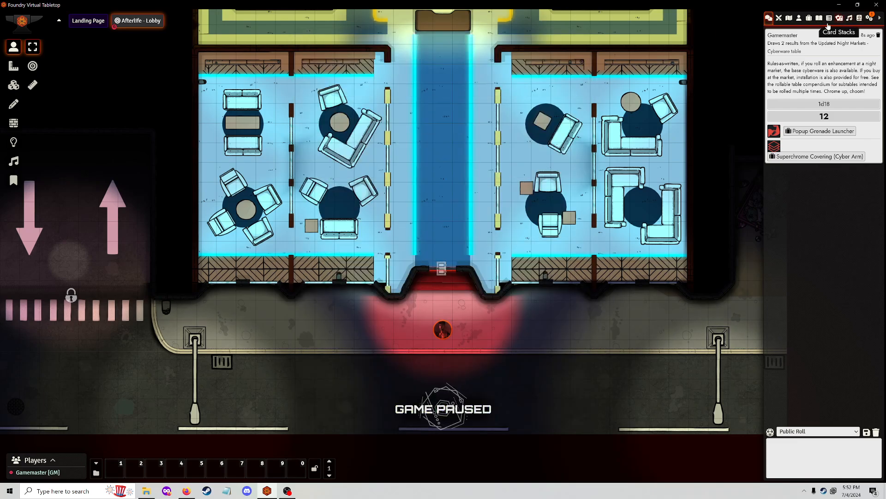
Step: Collapse the Updated Night Markets folder of rollable tables and look over the card stacks and playlists
{"action": "left_click", "coordinate": [830, 18]}
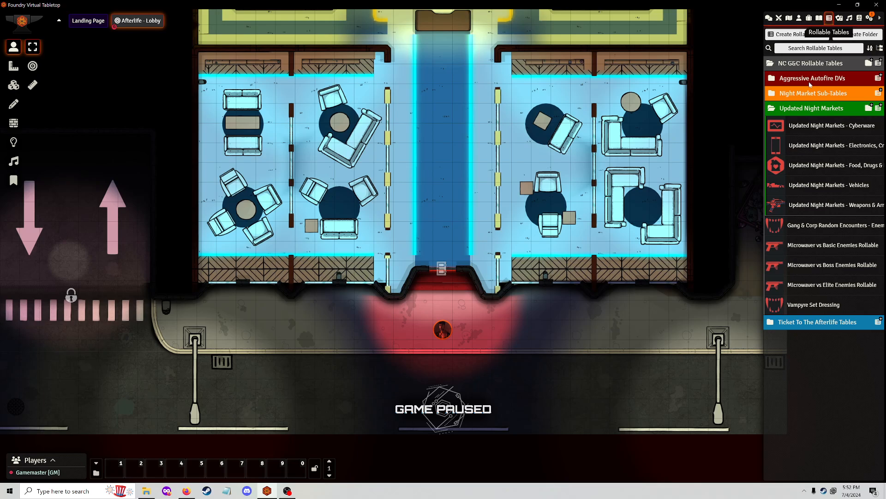
{"action": "left_click", "coordinate": [802, 113]}
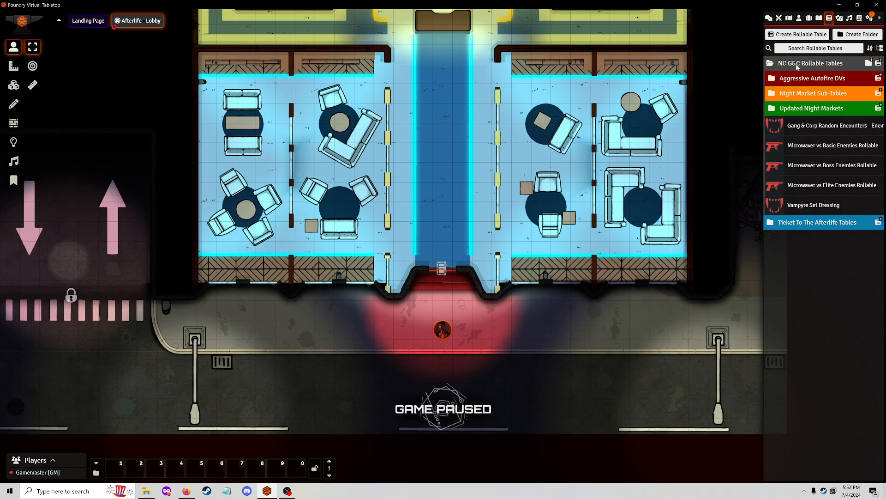
{"action": "left_click", "coordinate": [850, 18]}
{"action": "left_click", "coordinate": [839, 18]}
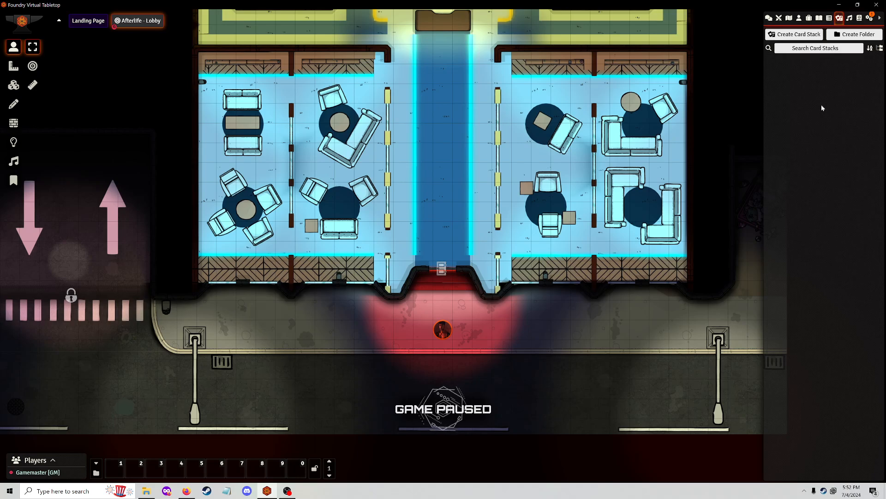
{"action": "left_click", "coordinate": [849, 19]}
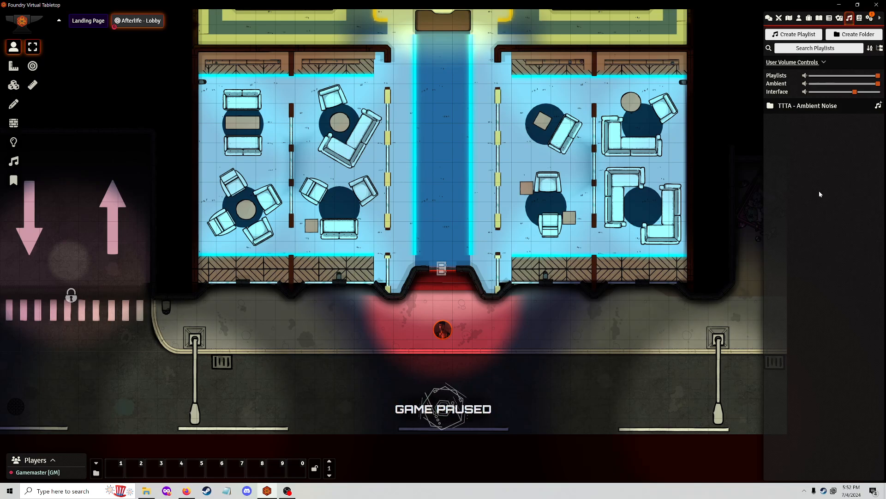
Step: Browse the compendium packs through the Cyberpunk RED: Core folder and collapse that folder
{"action": "left_click", "coordinate": [859, 20]}
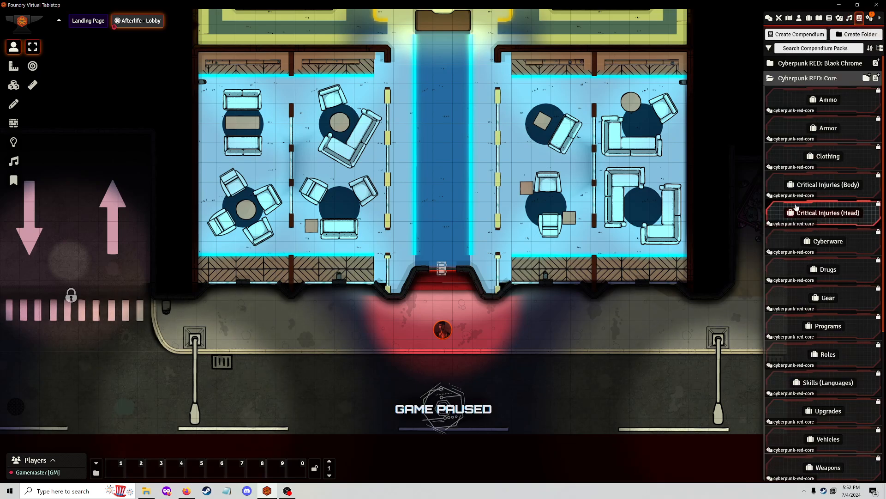
{"action": "scroll", "coordinate": [790, 227], "scroll_direction": "down", "scroll_amount": 2}
{"action": "scroll", "coordinate": [789, 232], "scroll_direction": "down", "scroll_amount": 5}
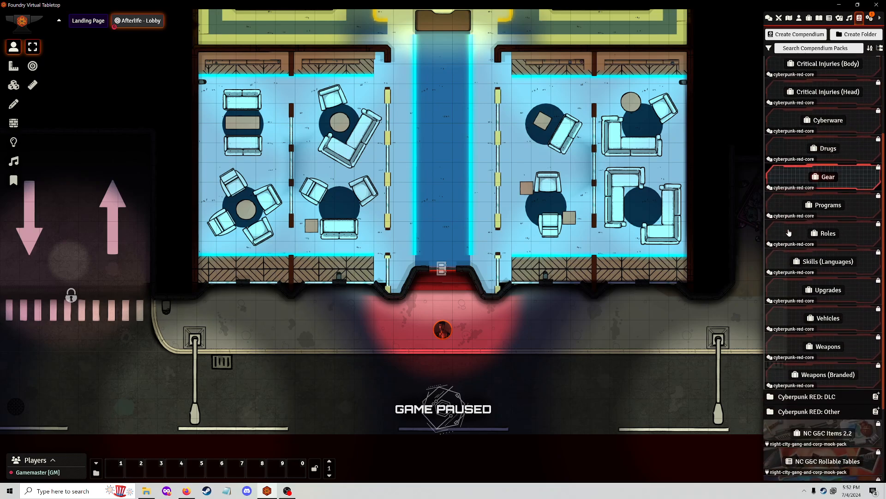
{"action": "scroll", "coordinate": [789, 233], "scroll_direction": "down", "scroll_amount": 3}
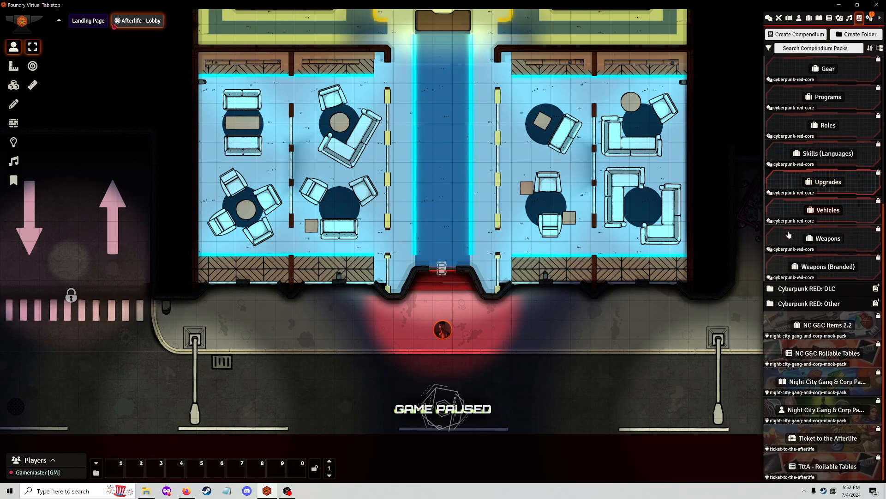
{"action": "scroll", "coordinate": [789, 235], "scroll_direction": "up", "scroll_amount": 10}
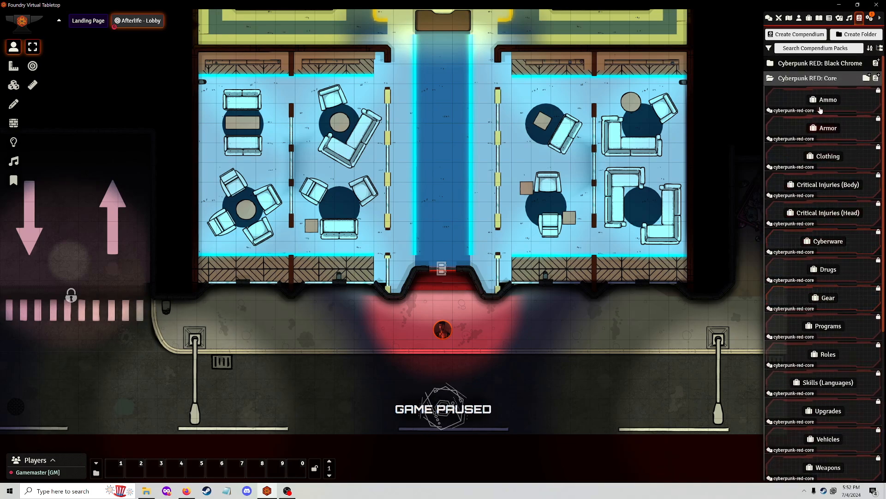
{"action": "left_click", "coordinate": [815, 79]}
{"action": "left_click", "coordinate": [815, 78]}
{"action": "left_click", "coordinate": [815, 78]}
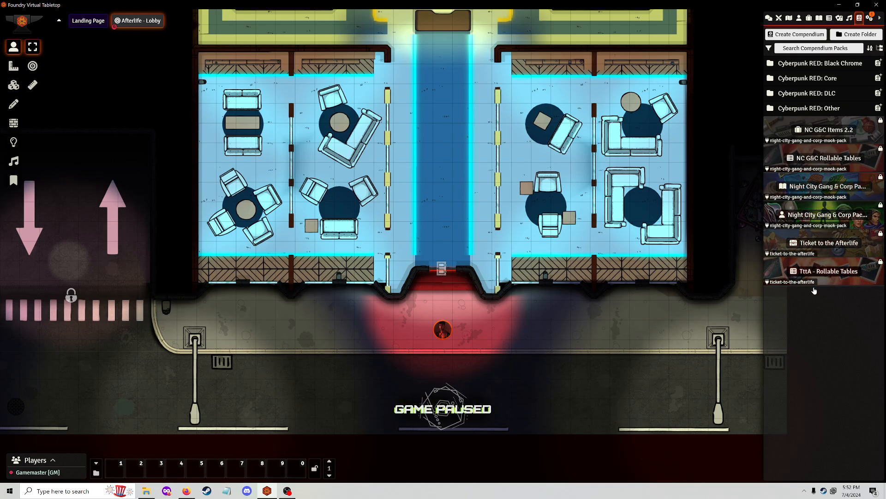
Step: Review the Ticket To The Afterlife Mooks actor folder, the scenes and the playlists, and return to the compendium packs
{"action": "right_click", "coordinate": [811, 192]}
{"action": "left_click", "coordinate": [799, 17]}
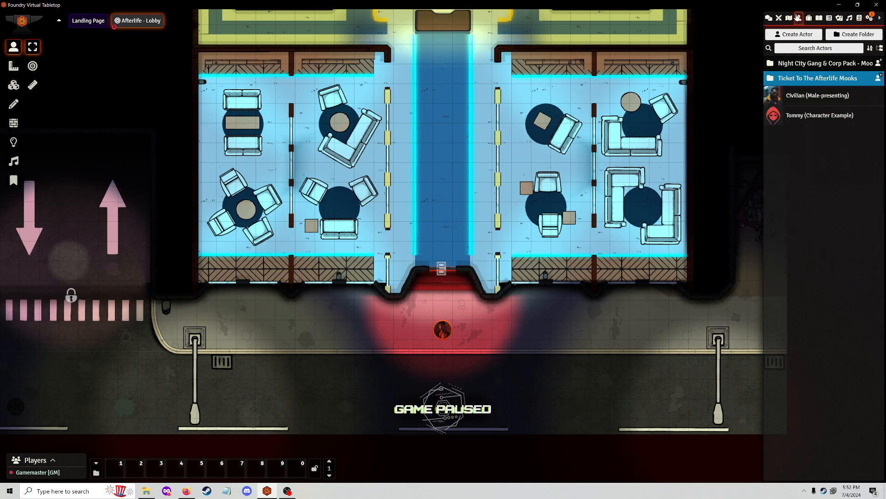
{"action": "left_click", "coordinate": [790, 18]}
{"action": "left_click", "coordinate": [799, 17]}
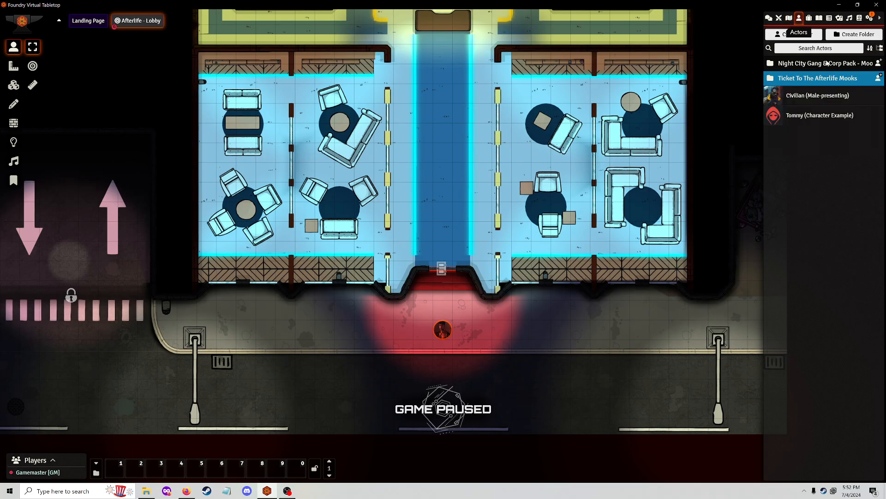
{"action": "left_click", "coordinate": [804, 80]}
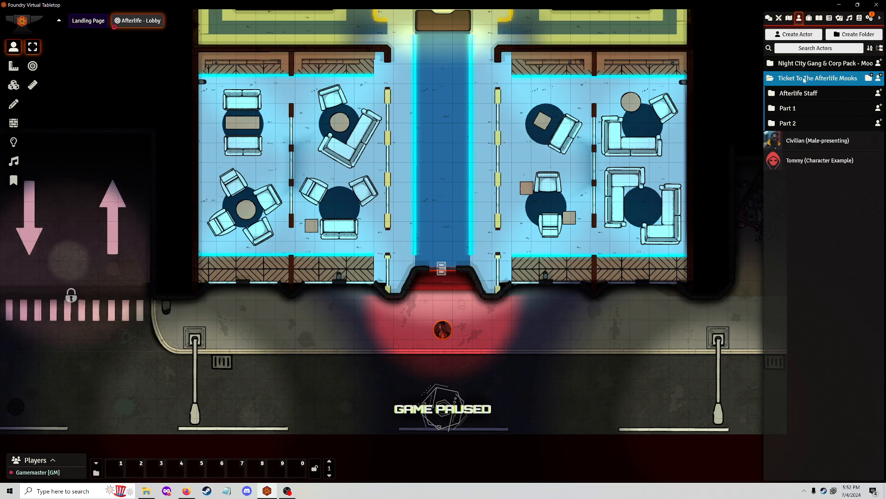
{"action": "left_click", "coordinate": [805, 80]}
{"action": "left_click", "coordinate": [791, 19]}
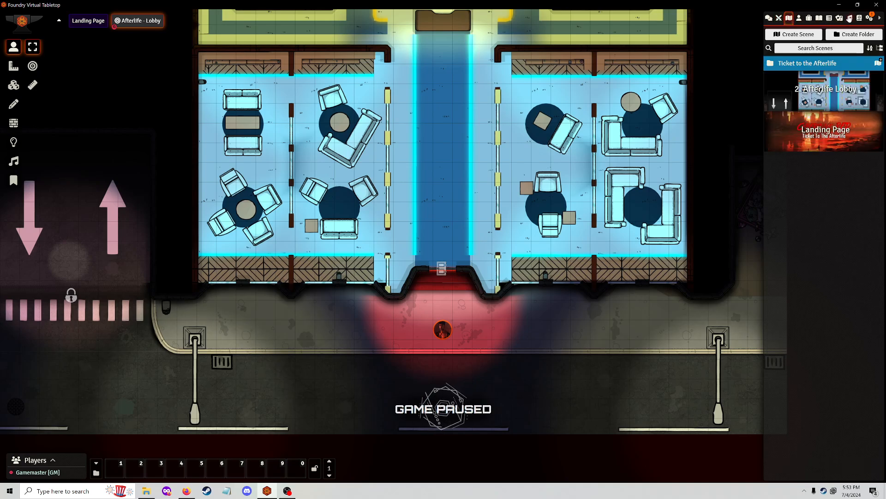
{"action": "left_click", "coordinate": [849, 17]}
{"action": "left_click", "coordinate": [859, 18]}
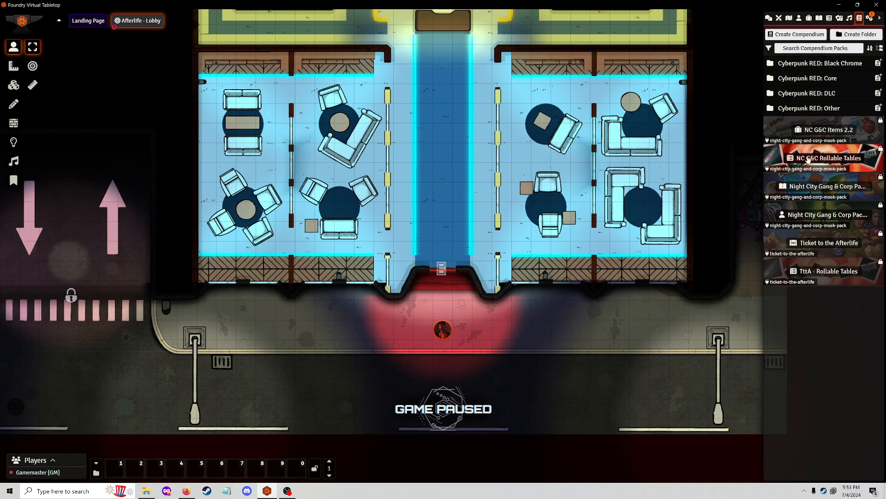
Step: Check the options for the Night City Gang & Corp journal pack and select the Civilian token outside the lobby entrance
{"action": "right_click", "coordinate": [809, 185]}
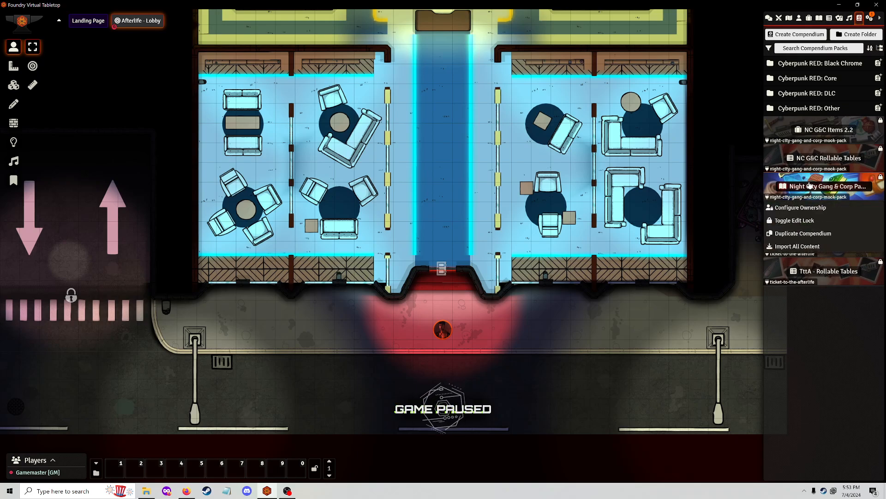
{"action": "left_click", "coordinate": [802, 332]}
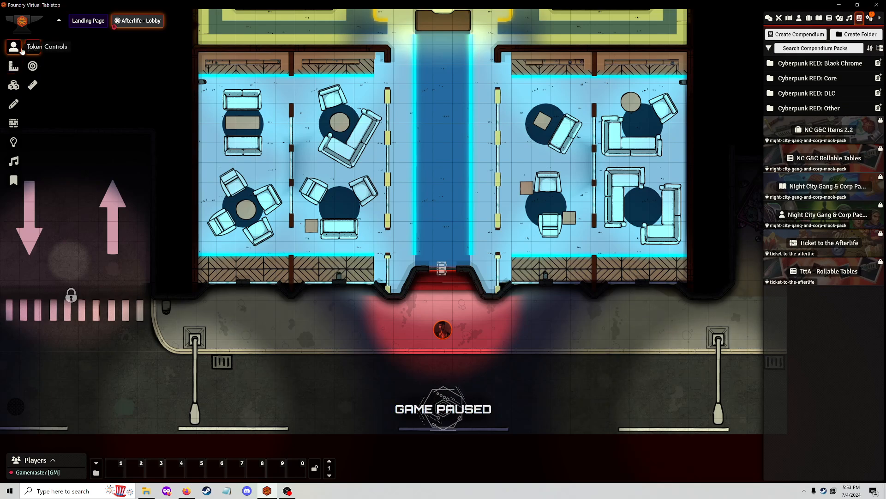
{"action": "mouse_move", "coordinate": [17, 50]}
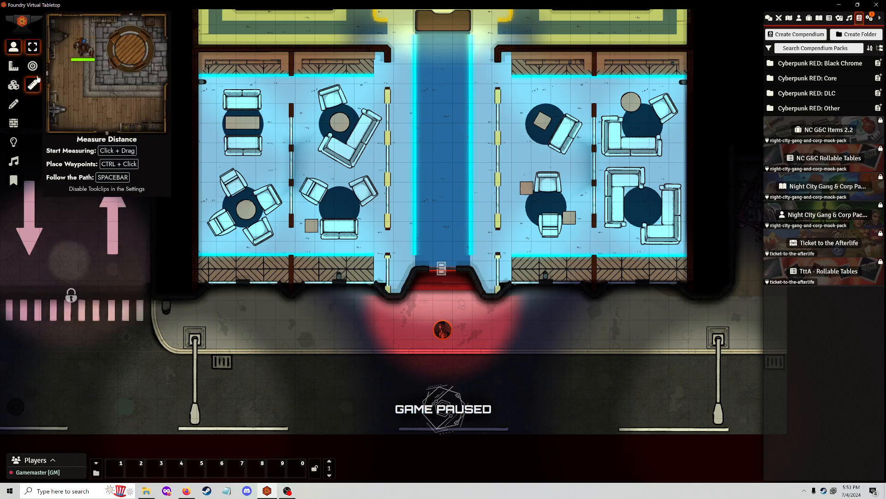
{"action": "left_click", "coordinate": [452, 328]}
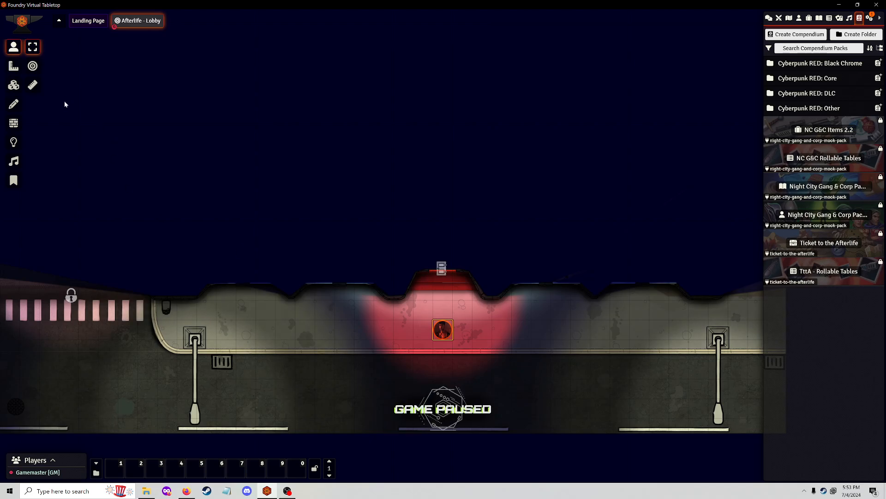
Step: Draw a circular measurement template of about 5.9 m in the lobby, move it into the central corridor, and delete it
{"action": "left_click", "coordinate": [14, 67]}
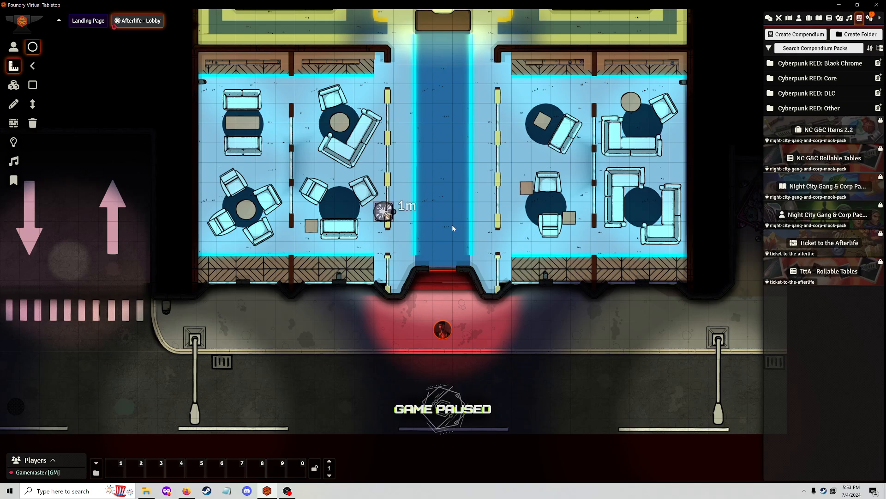
{"action": "left_click_drag", "start_coordinate": [383, 212], "coordinate": [441, 220]}
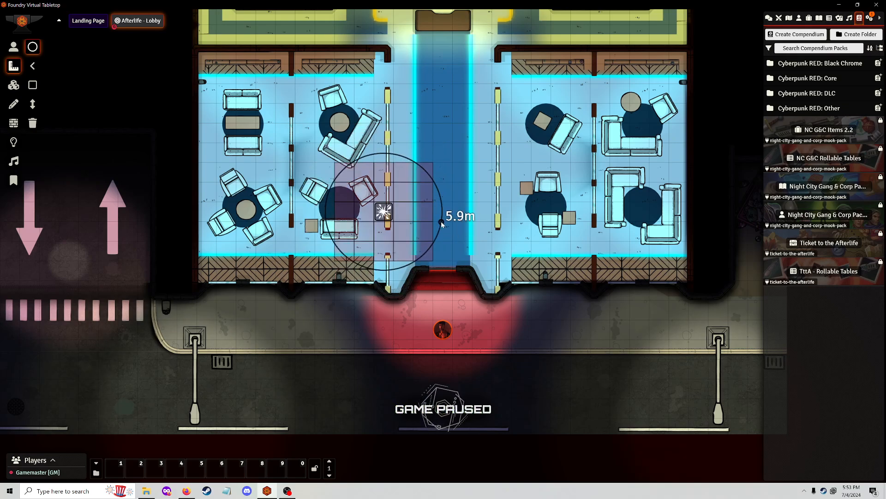
{"action": "left_click_drag", "start_coordinate": [384, 211], "coordinate": [442, 183]}
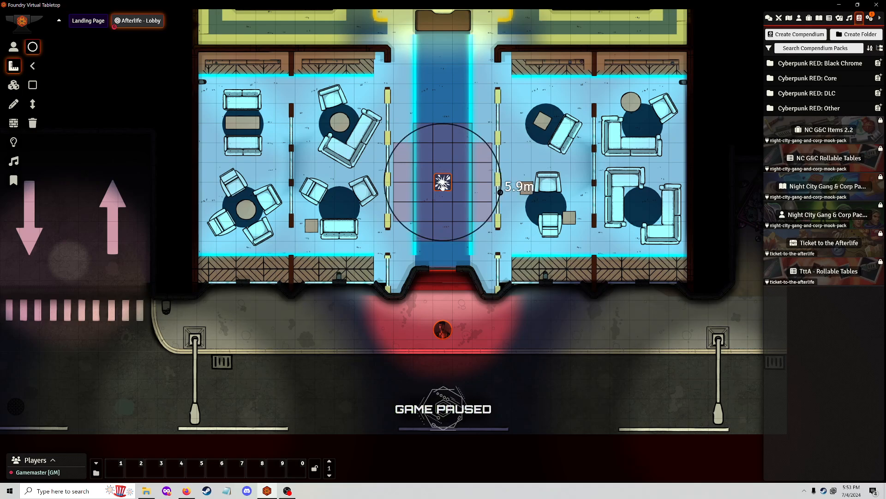
{"action": "key", "text": "Delete"}
Step: Select the Civilian token to check what it can see in the scene, and deselect it
{"action": "left_click", "coordinate": [13, 47]}
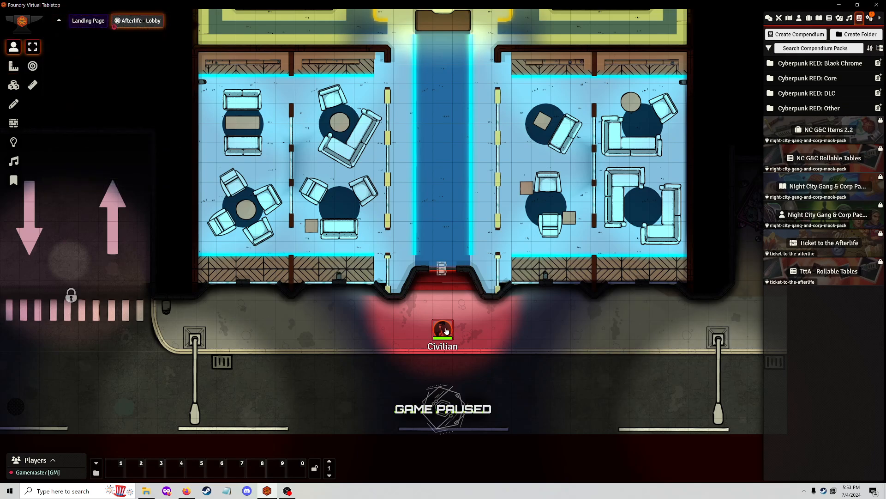
{"action": "mouse_move", "coordinate": [444, 331]}
{"action": "left_mouse_down"}
{"action": "mouse_move", "coordinate": [553, 330]}
{"action": "mouse_move", "coordinate": [444, 323]}
{"action": "left_mouse_up"}
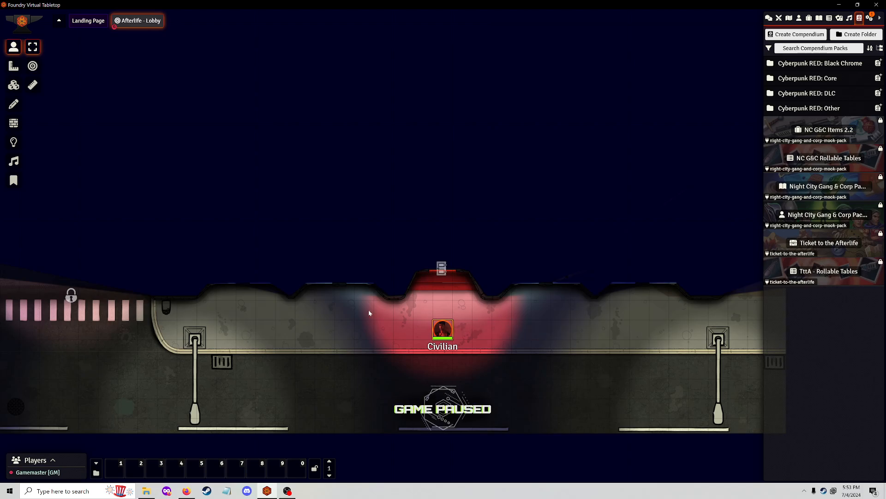
{"action": "left_click", "coordinate": [303, 313]}
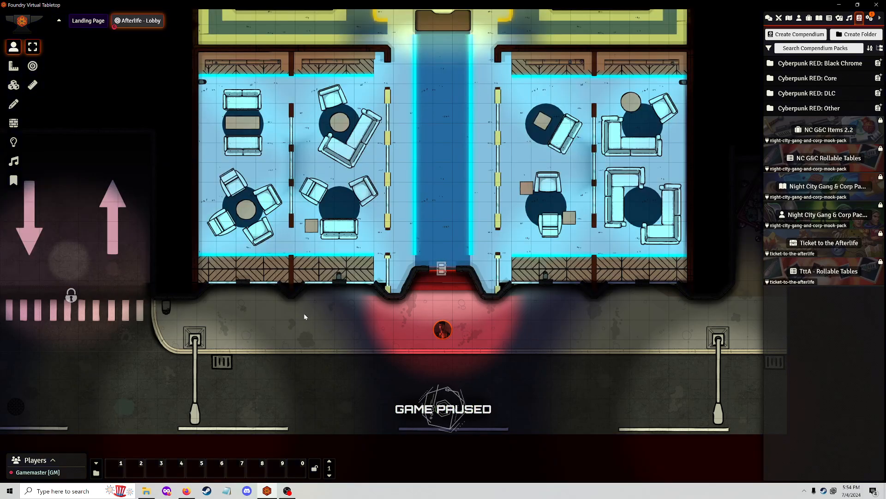
Step: Draw a circular measurement template of about 7.3 m around the upper part of the central corridor and delete it
{"action": "left_click", "coordinate": [13, 66]}
{"action": "left_click_drag", "start_coordinate": [413, 133], "coordinate": [486, 143]}
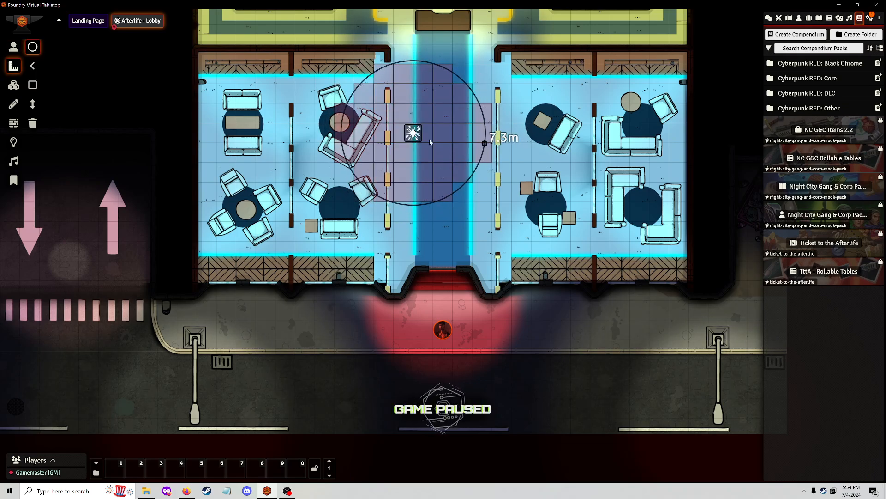
{"action": "key", "text": "Delete"}
Step: Try the token controls by sweeping across two areas of the central lobby corridor
{"action": "left_click", "coordinate": [14, 47]}
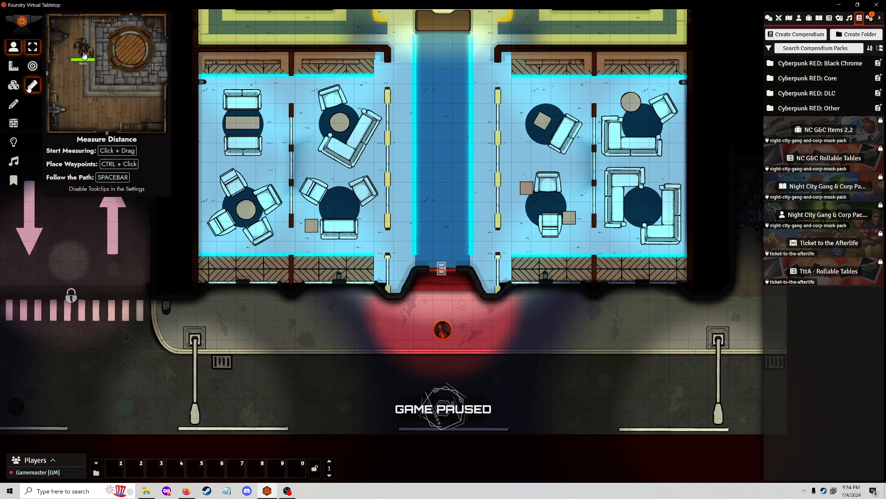
{"action": "left_click_drag", "start_coordinate": [412, 111], "coordinate": [455, 174]}
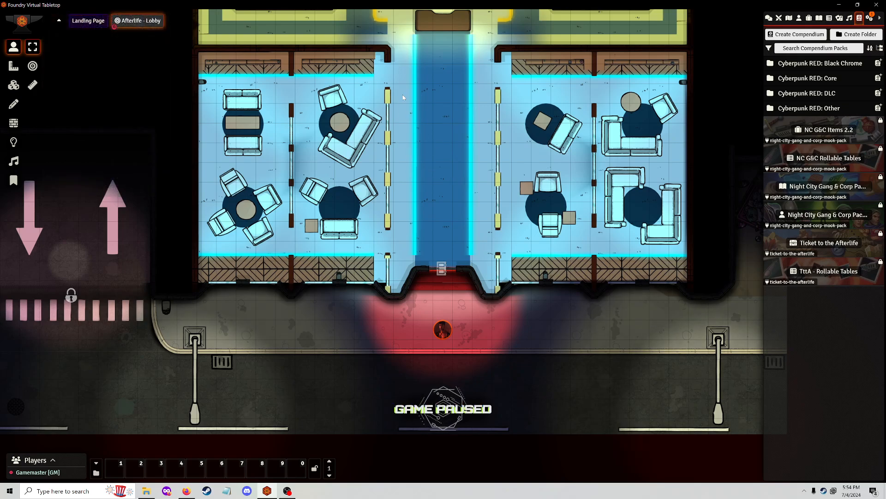
{"action": "left_click_drag", "start_coordinate": [403, 94], "coordinate": [473, 82]}
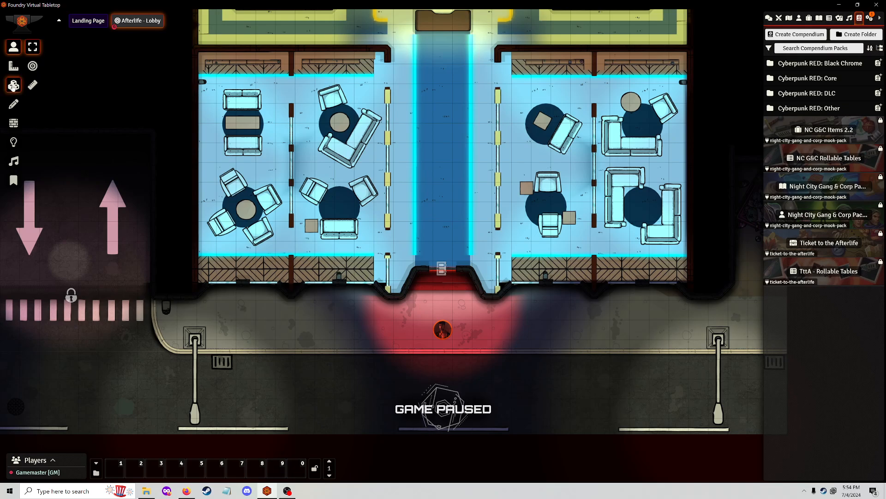
Step: Look over the tile, drawing, wall and lighting controls for the Afterlife lobby scene
{"action": "left_click", "coordinate": [13, 84]}
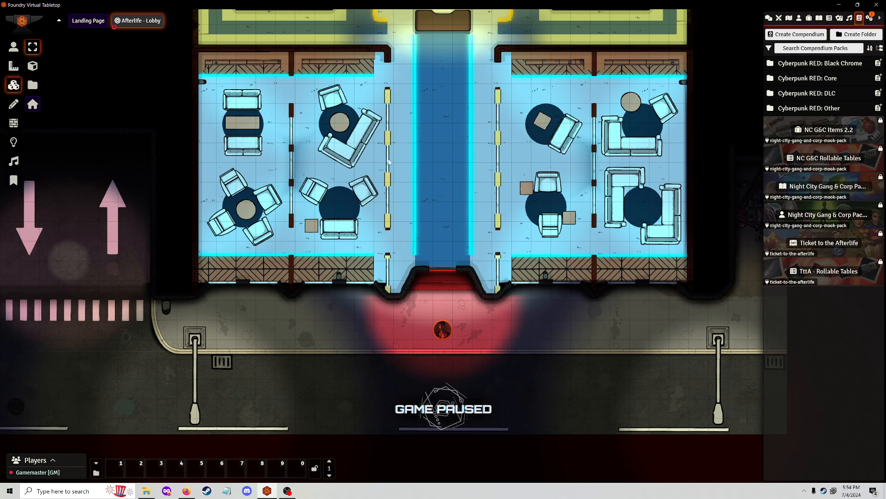
{"action": "left_click", "coordinate": [13, 104]}
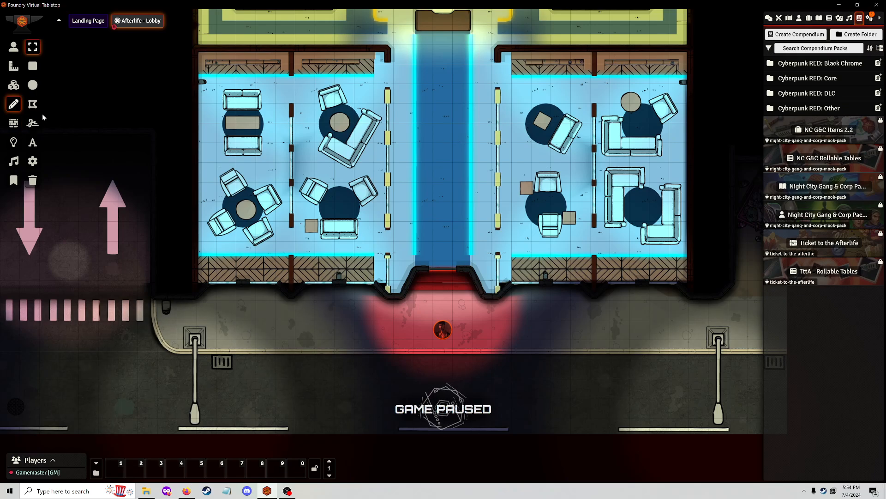
{"action": "left_click", "coordinate": [13, 123]}
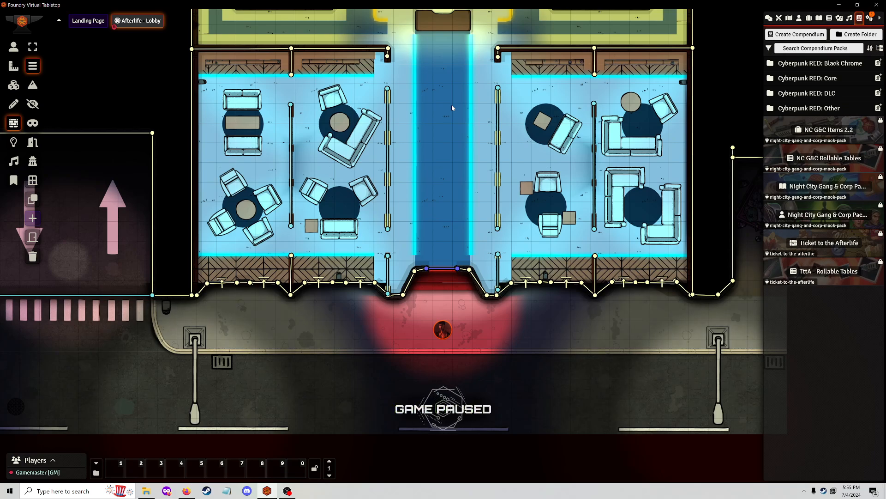
{"action": "left_click", "coordinate": [14, 141]}
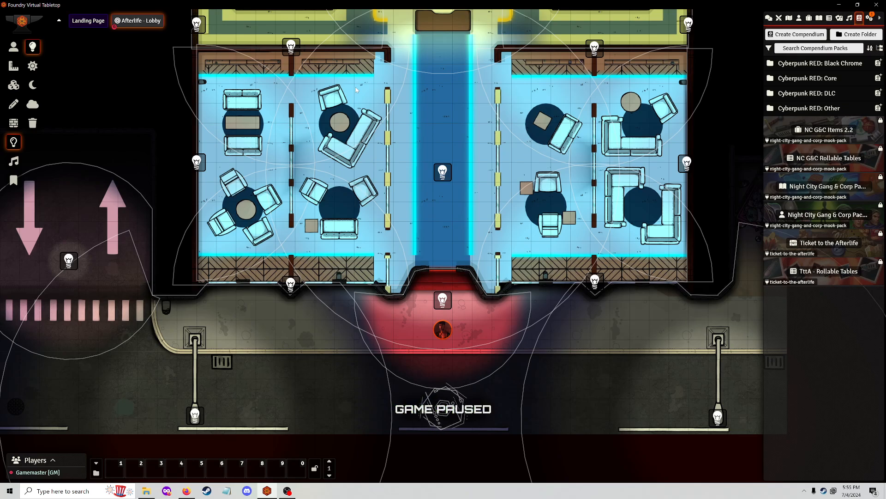
Step: Toggle the central corridor's ambient light off and on, and review its basic, animation and advanced settings without changing them
{"action": "double_click", "coordinate": [443, 173]}
{"action": "double_click", "coordinate": [472, 164]}
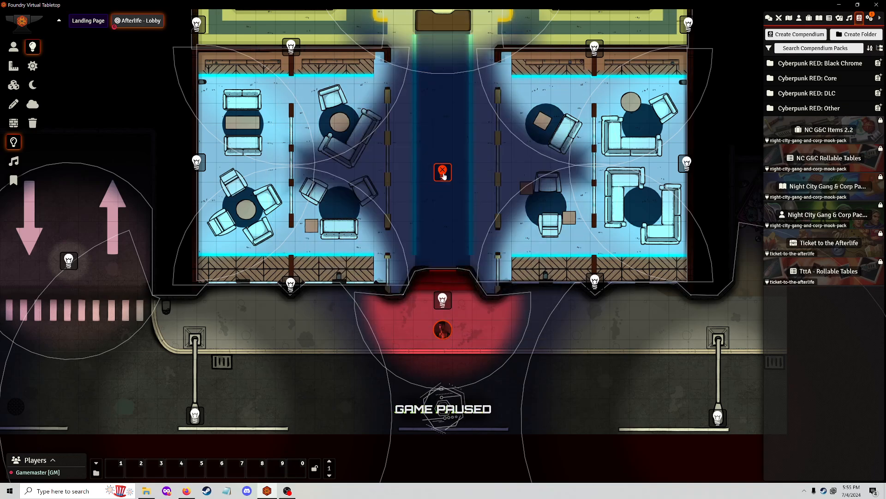
{"action": "double_click", "coordinate": [472, 164]}
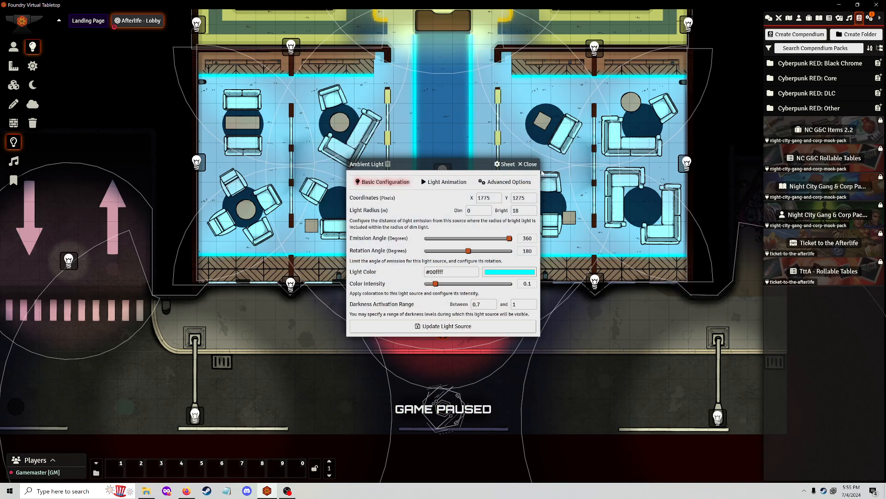
{"action": "left_click", "coordinate": [470, 182]}
{"action": "left_click", "coordinate": [508, 182]}
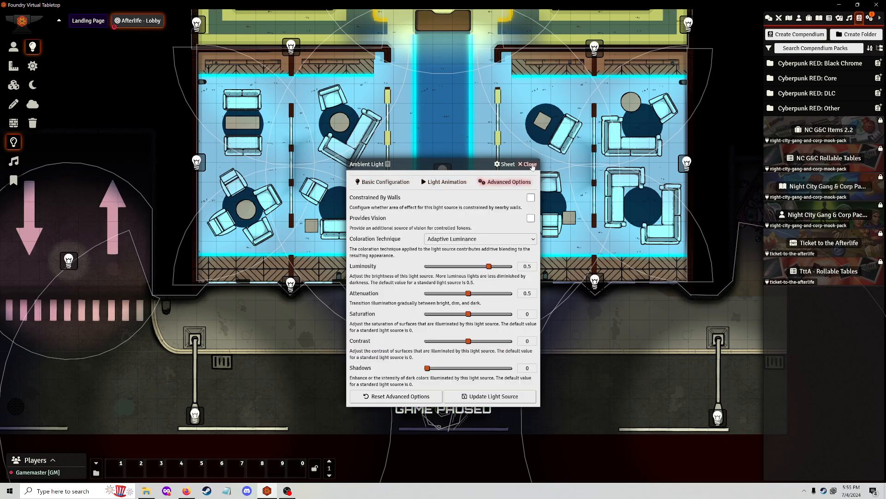
{"action": "left_click", "coordinate": [386, 182]}
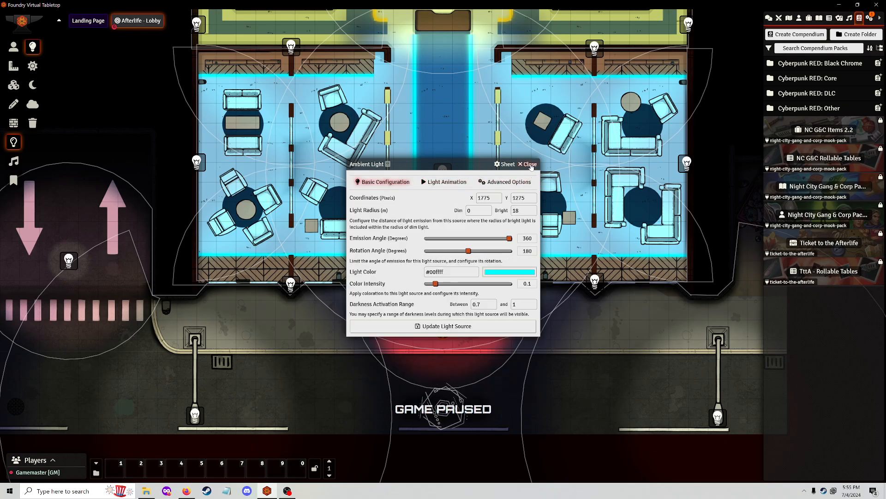
{"action": "left_click", "coordinate": [529, 165]}
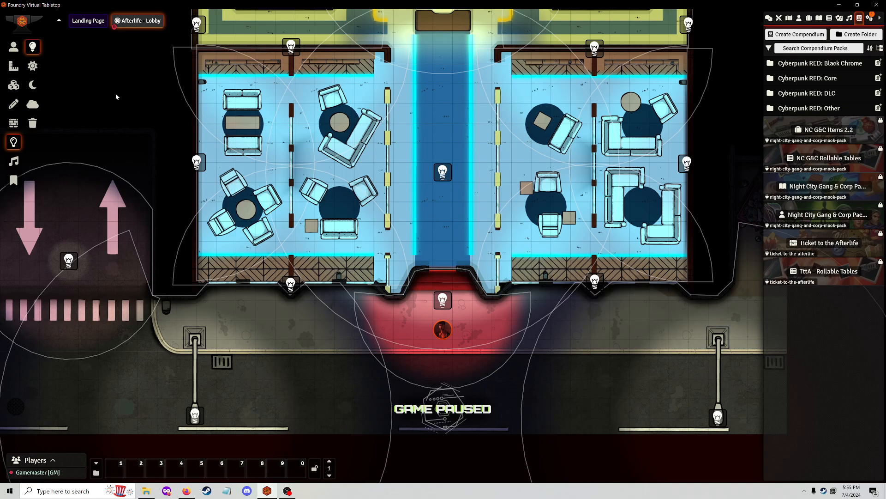
Step: Look over the ambient sound controls, playlists and journal note controls, and return to the token controls
{"action": "left_click", "coordinate": [13, 161]}
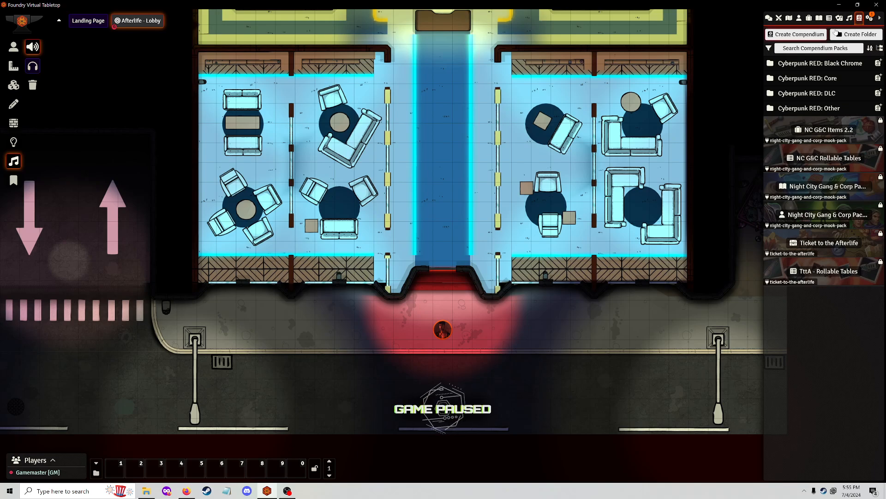
{"action": "left_click", "coordinate": [848, 19]}
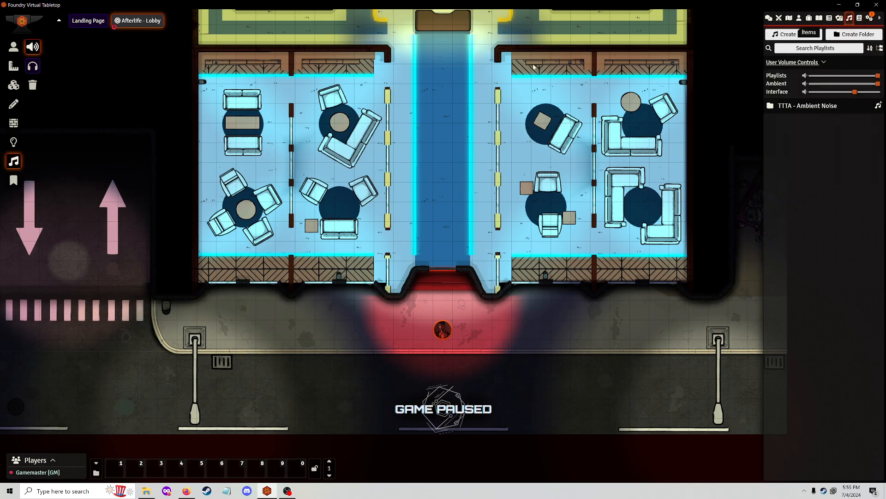
{"action": "left_click", "coordinate": [13, 179]}
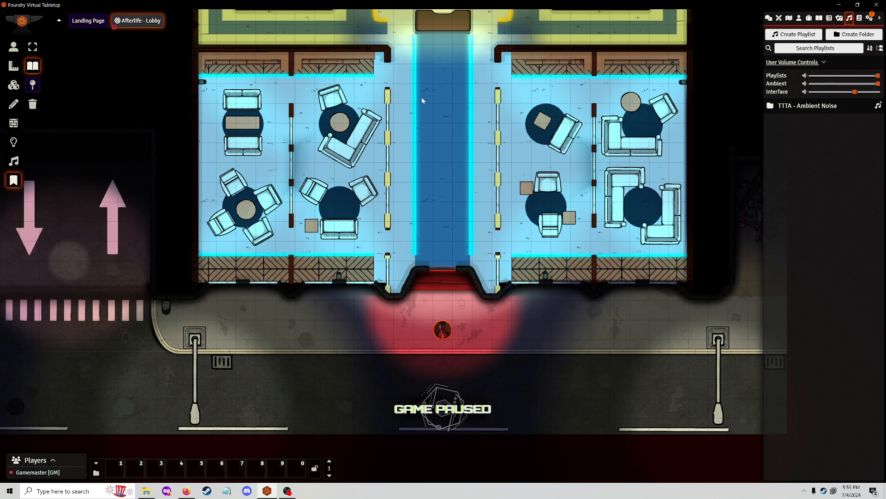
{"action": "left_click", "coordinate": [14, 47]}
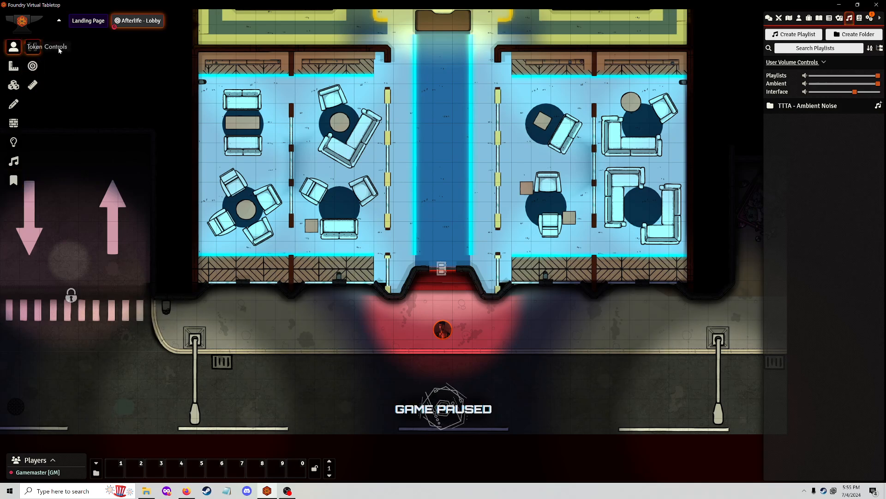
Step: Open the configuration of the Afterlife - Lobby scene and highlight its background image path
{"action": "right_click", "coordinate": [143, 23]}
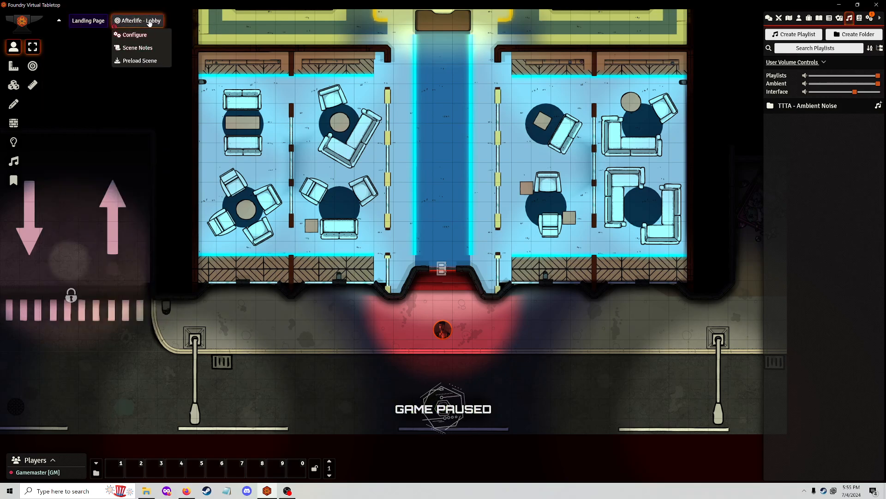
{"action": "left_click", "coordinate": [137, 36]}
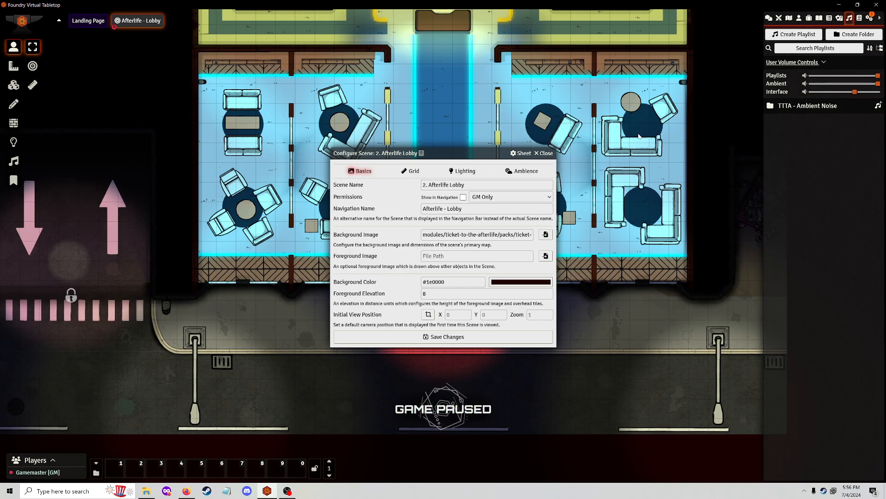
{"action": "left_click_drag", "start_coordinate": [428, 234], "coordinate": [647, 290]}
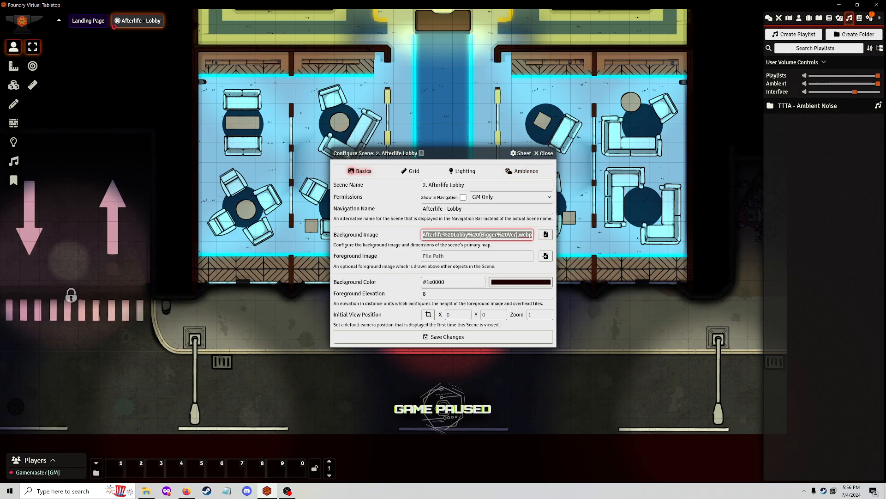
{"action": "key", "text": "ctrl+v"}
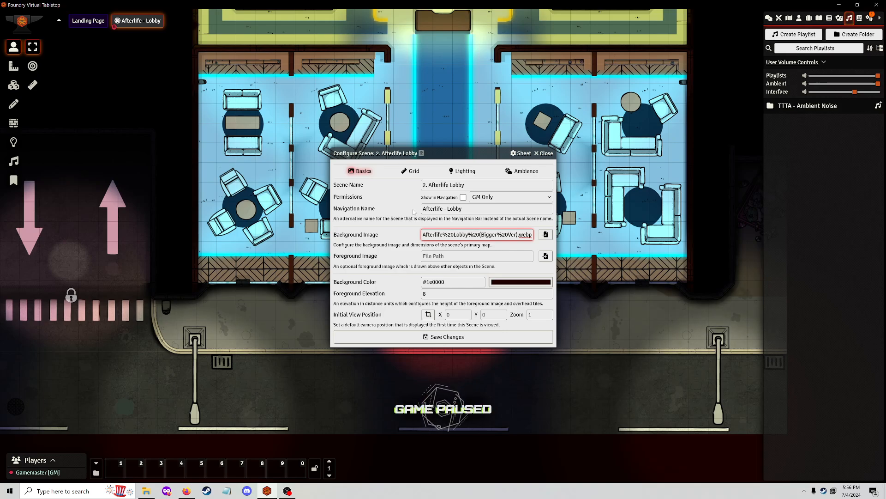
Step: Review the lobby scene's lighting, grid, ambience and basic settings, ending on the basic settings
{"action": "left_click", "coordinate": [451, 172]}
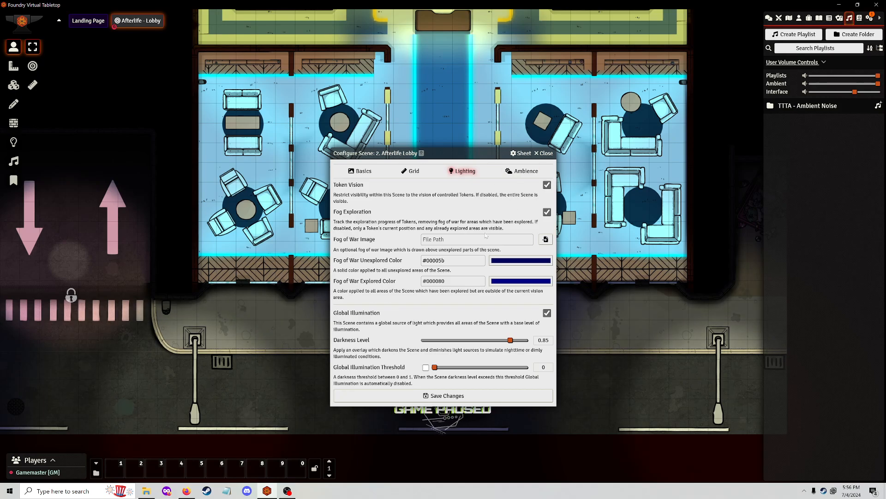
{"action": "left_click", "coordinate": [413, 175]}
{"action": "left_click", "coordinate": [363, 172]}
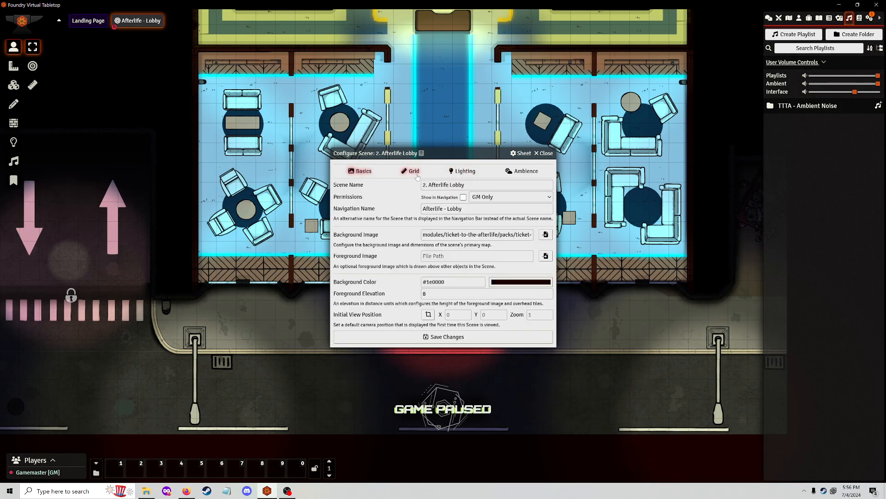
{"action": "left_click", "coordinate": [463, 171]}
{"action": "left_click", "coordinate": [524, 171]}
{"action": "left_click", "coordinate": [456, 174]}
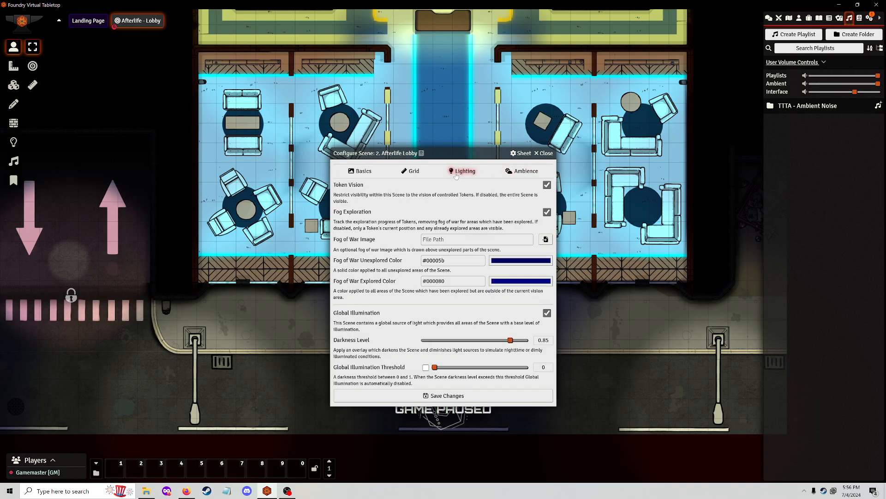
{"action": "left_click", "coordinate": [413, 175]}
{"action": "left_click", "coordinate": [362, 175]}
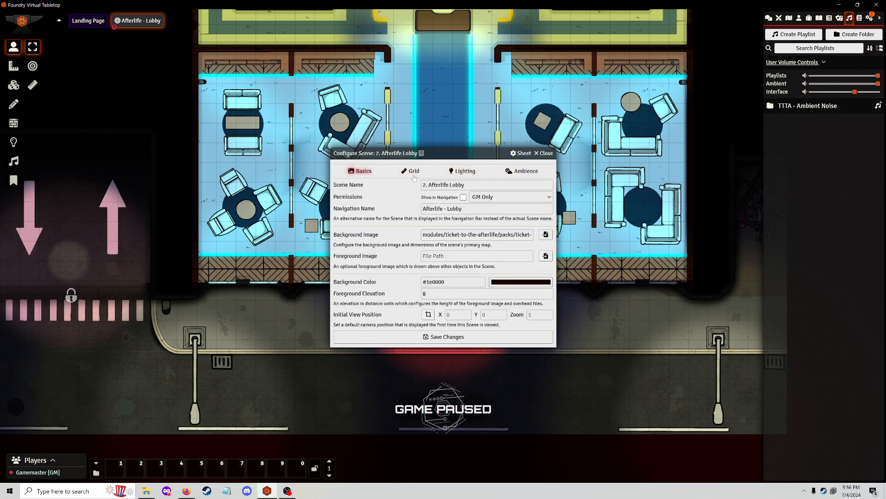
Step: Review the lobby scene's ambience settings and close the scene configuration
{"action": "left_click", "coordinate": [520, 174]}
{"action": "left_click", "coordinate": [546, 153]}
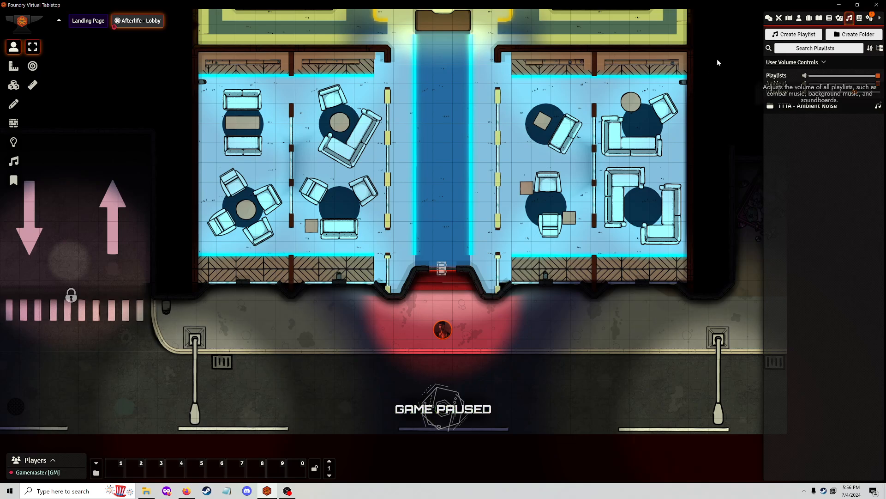
Step: Open the Tommy (Character Example) actor's sheet and rename the character to Tommy
{"action": "left_click", "coordinate": [799, 19]}
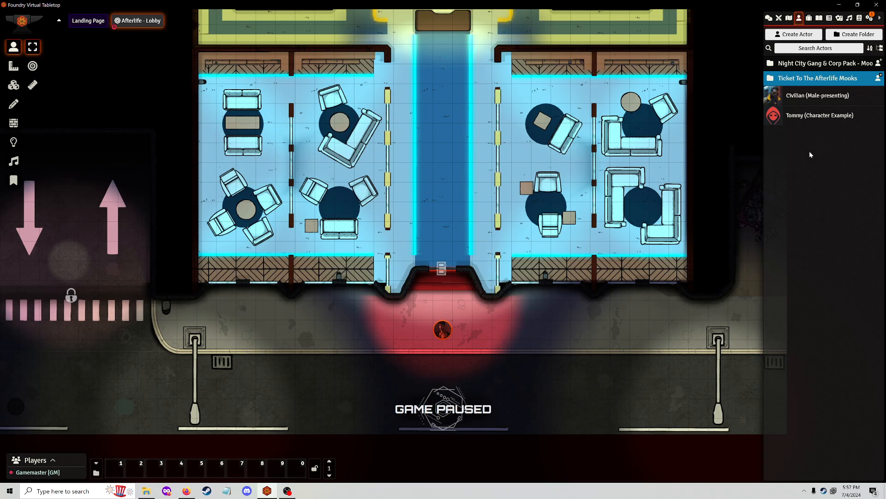
{"action": "left_click", "coordinate": [804, 118]}
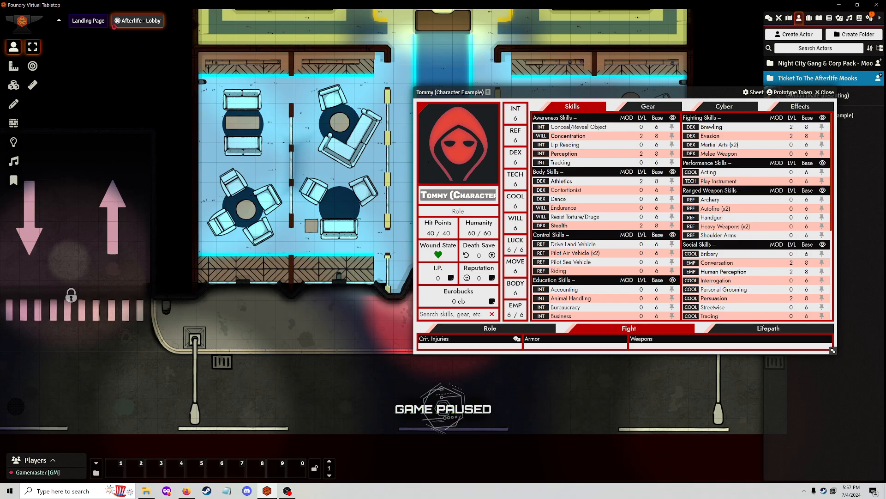
{"action": "left_click_drag", "start_coordinate": [452, 194], "coordinate": [496, 196]}
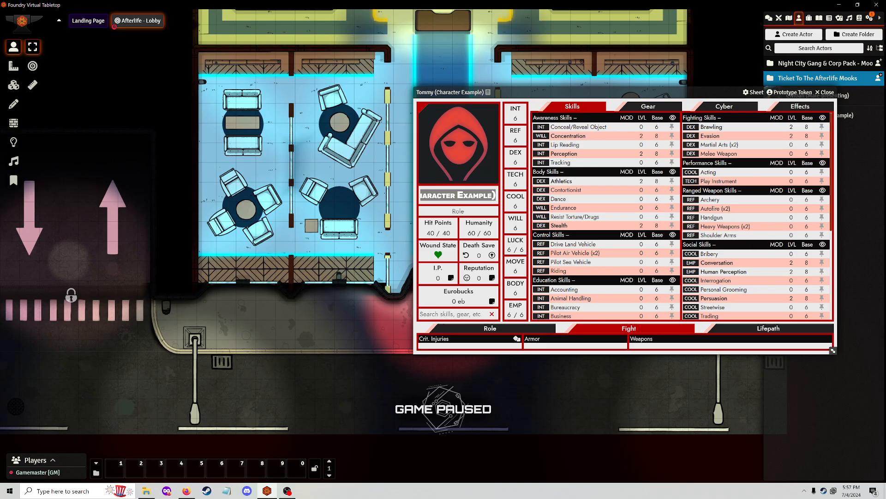
{"action": "key", "text": "BackSpace"}
{"action": "left_click", "coordinate": [541, 106]}
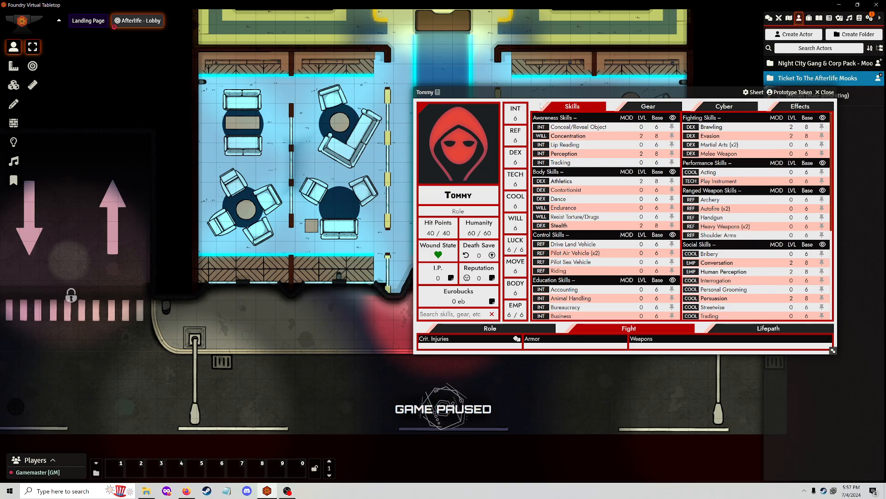
Step: Set the character's portrait to Tommy.webp from the top-level user data folder
{"action": "left_click", "coordinate": [447, 157]}
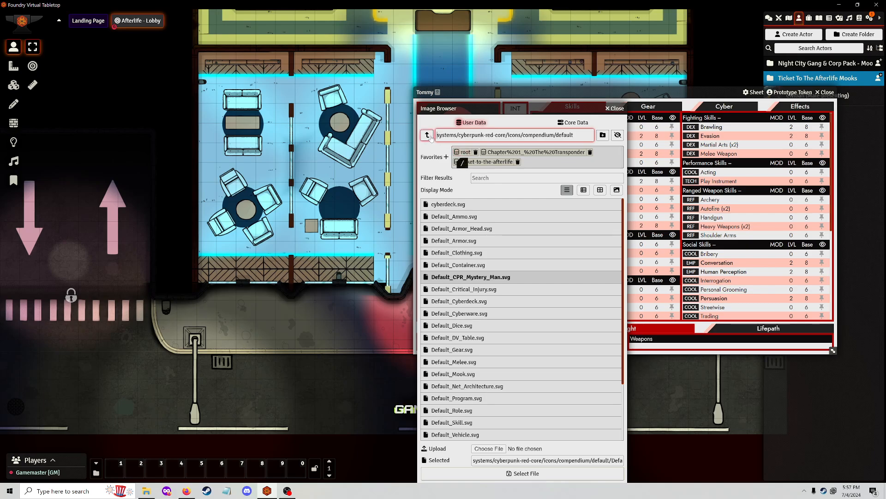
{"action": "left_click", "coordinate": [427, 135]}
{"action": "left_click", "coordinate": [427, 135]}
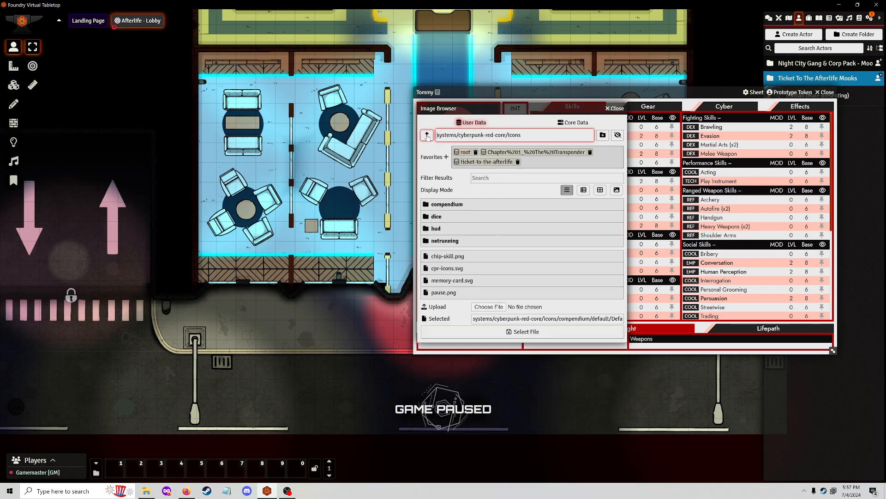
{"action": "left_click", "coordinate": [427, 136]}
{"action": "left_click", "coordinate": [427, 135]}
{"action": "left_click", "coordinate": [427, 136]}
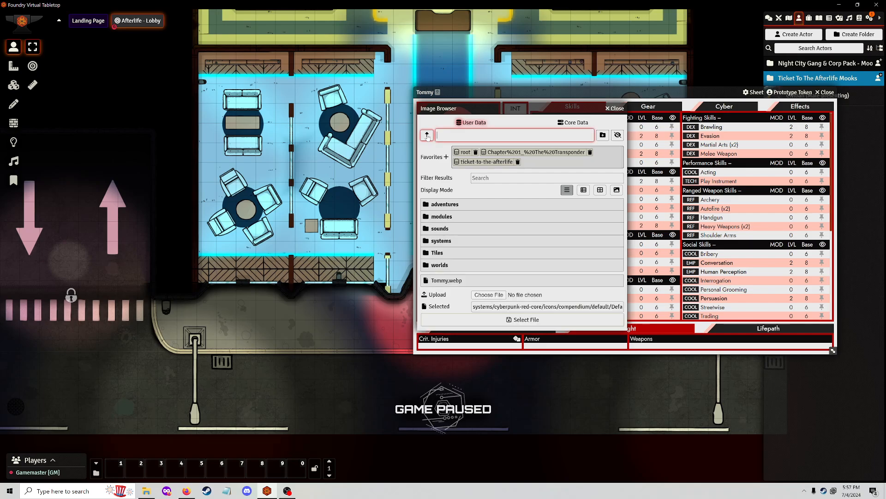
{"action": "left_click", "coordinate": [440, 265]}
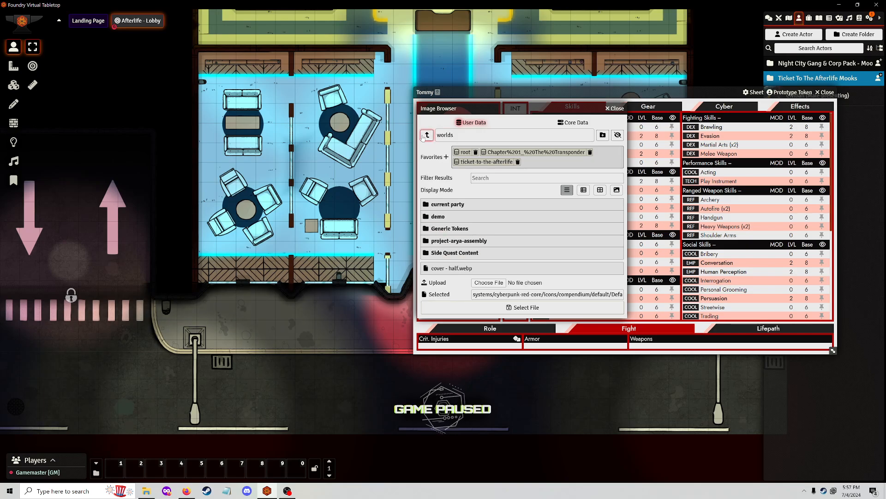
{"action": "left_click", "coordinate": [424, 136]}
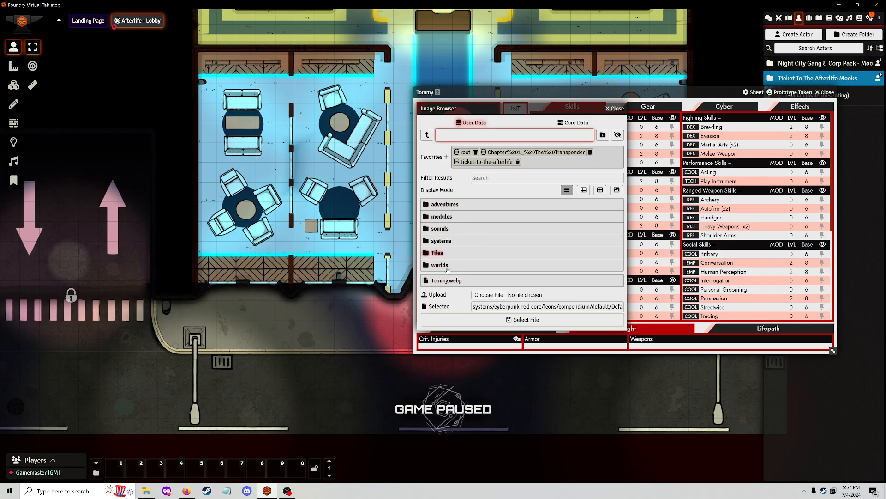
{"action": "left_click", "coordinate": [447, 280]}
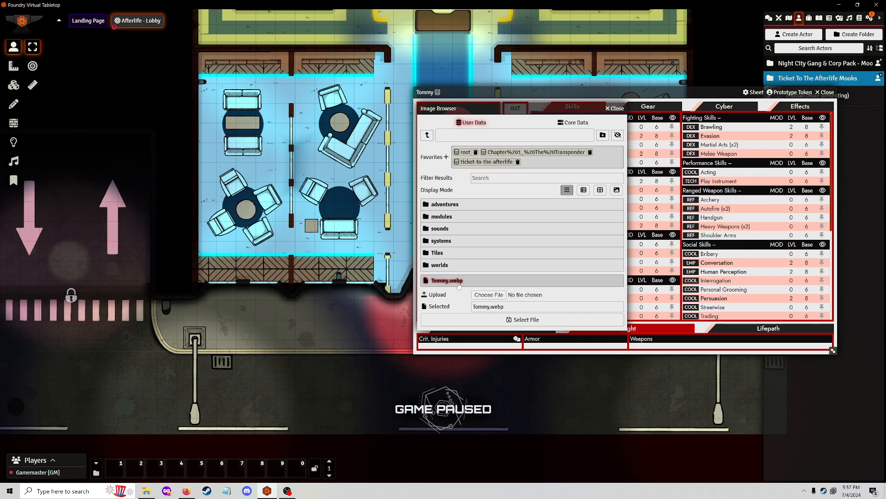
{"action": "left_click", "coordinate": [526, 319]}
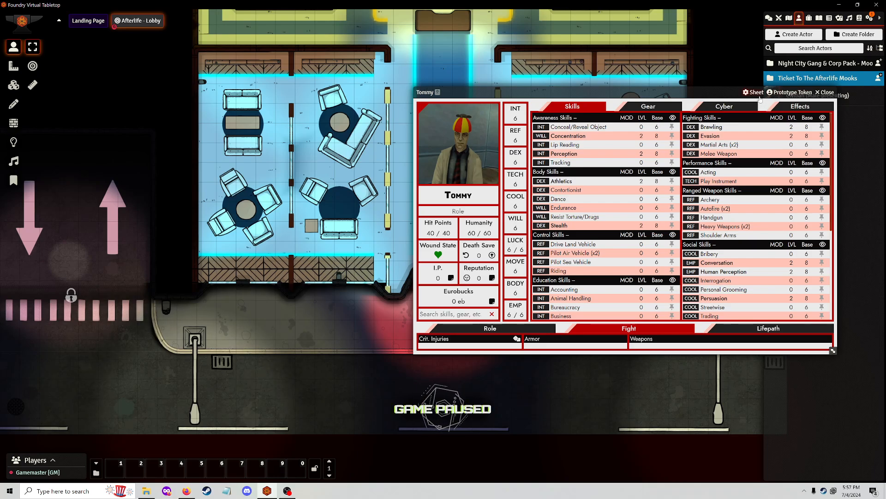
Step: Open Tommy's prototype token configuration and review its light, resources and vision settings, ending on the identity settings
{"action": "left_click", "coordinate": [789, 93]}
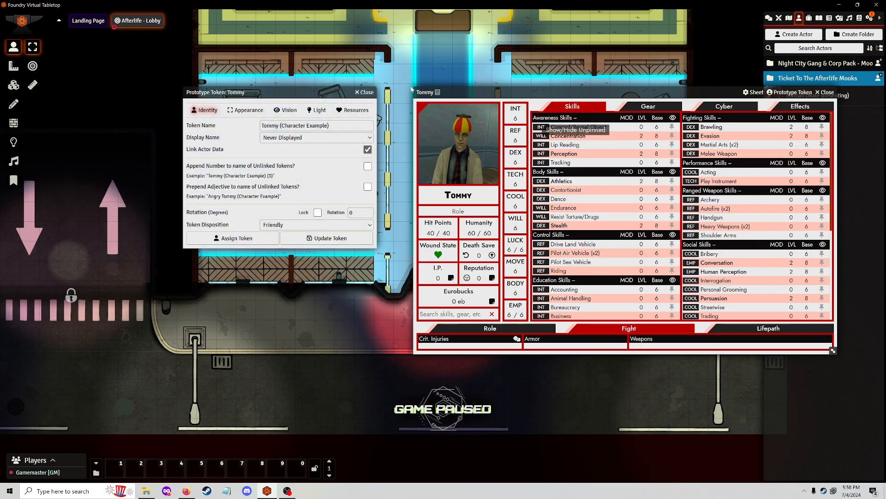
{"action": "left_click", "coordinate": [320, 111]}
{"action": "left_click", "coordinate": [354, 110]}
{"action": "left_click", "coordinate": [286, 110]}
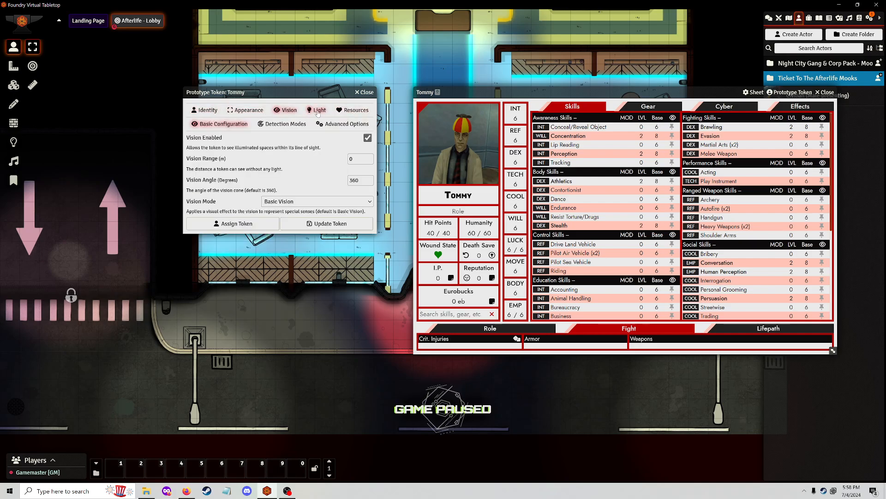
{"action": "left_click", "coordinate": [318, 111]}
{"action": "left_click", "coordinate": [287, 110]}
{"action": "left_click", "coordinate": [208, 110]}
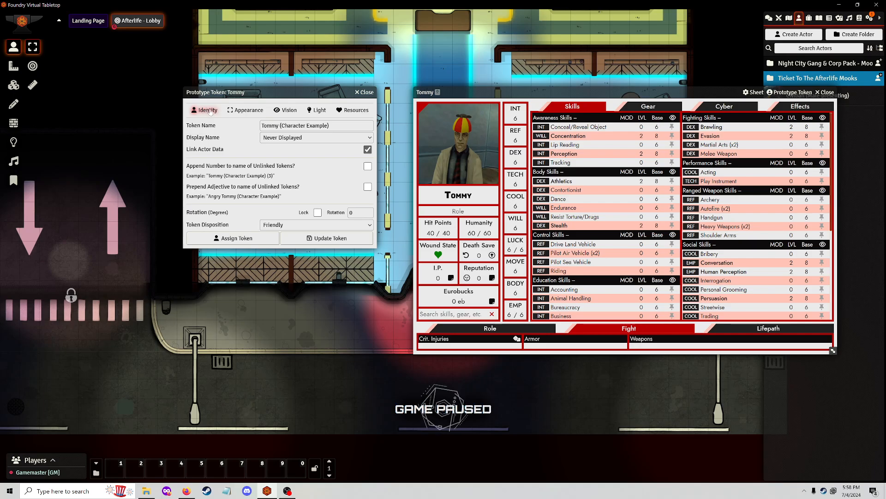
Step: Shorten the prototype token's name to Tommy and set its name display to Hovered by Anyone
{"action": "left_click_drag", "start_coordinate": [329, 125], "coordinate": [279, 125]}
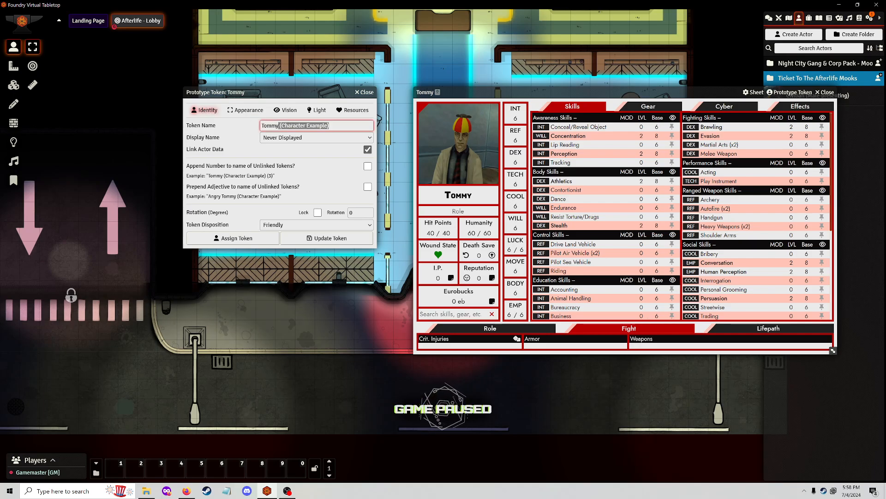
{"action": "key", "text": "BackSpace"}
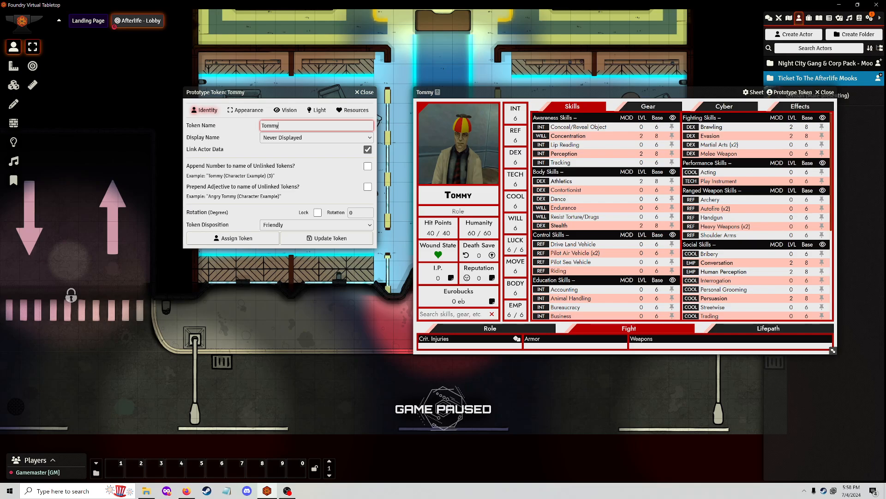
{"action": "left_click", "coordinate": [308, 140]}
{"action": "left_click", "coordinate": [308, 133]}
{"action": "left_click_drag", "start_coordinate": [296, 126], "coordinate": [251, 126]}
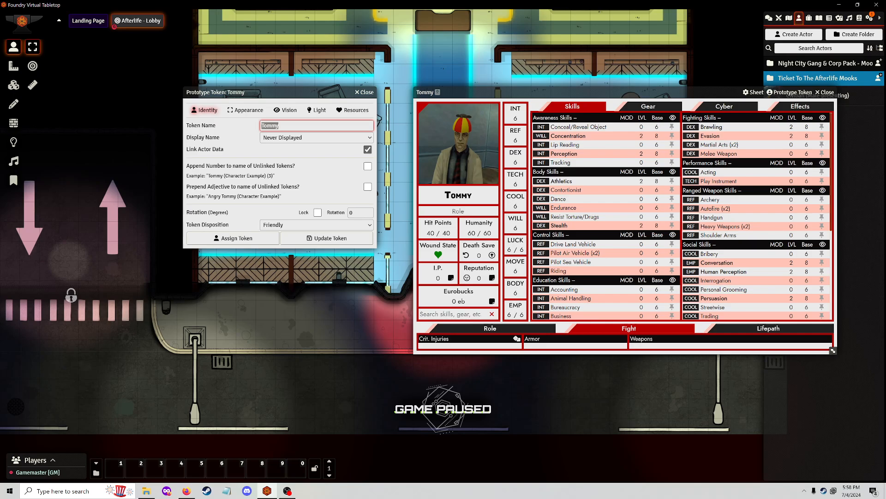
{"action": "left_click", "coordinate": [300, 126]}
{"action": "left_click", "coordinate": [303, 140]}
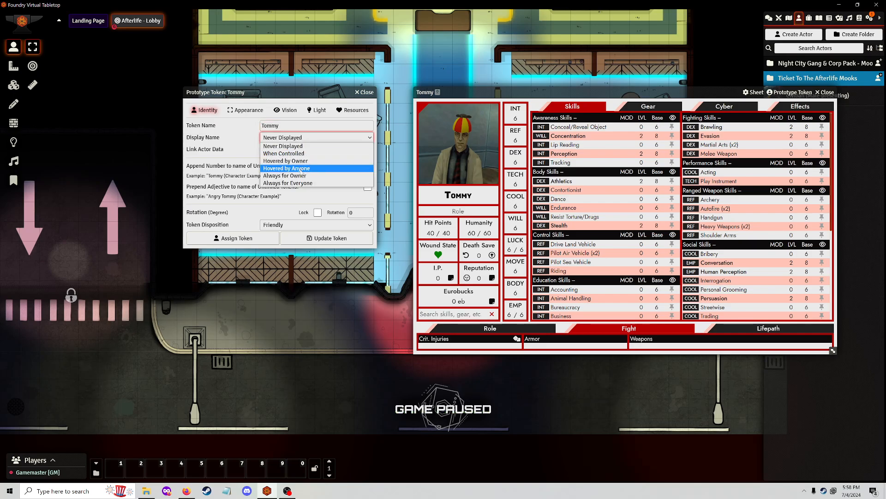
{"action": "left_click", "coordinate": [300, 169]}
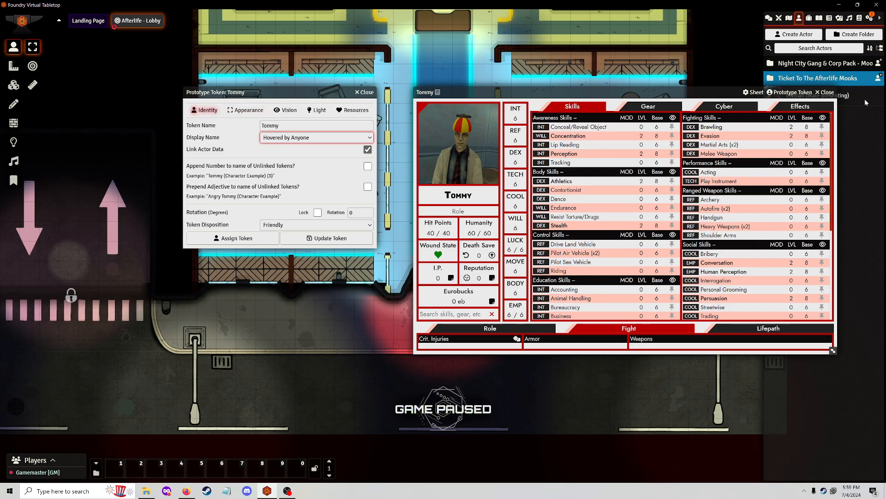
Step: Examine the prototype token's image path in its appearance settings
{"action": "left_click", "coordinate": [229, 112]}
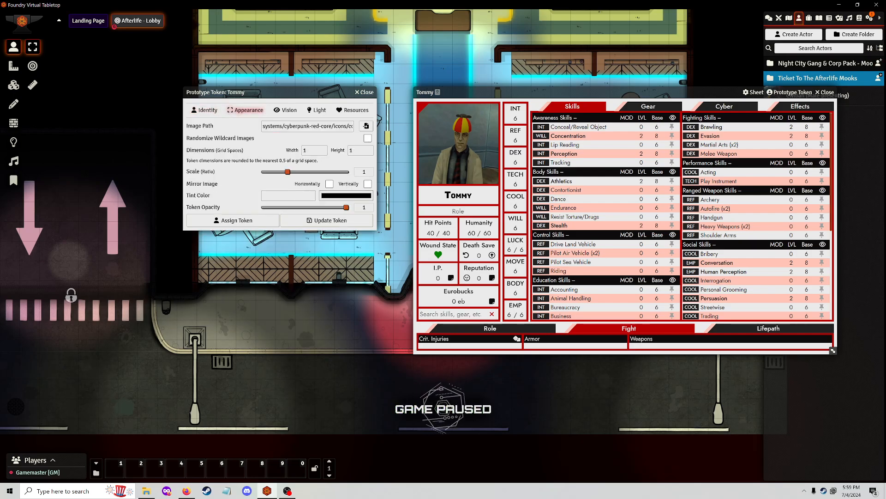
{"action": "left_click_drag", "start_coordinate": [272, 126], "coordinate": [418, 135]}
{"action": "left_click", "coordinate": [330, 126]}
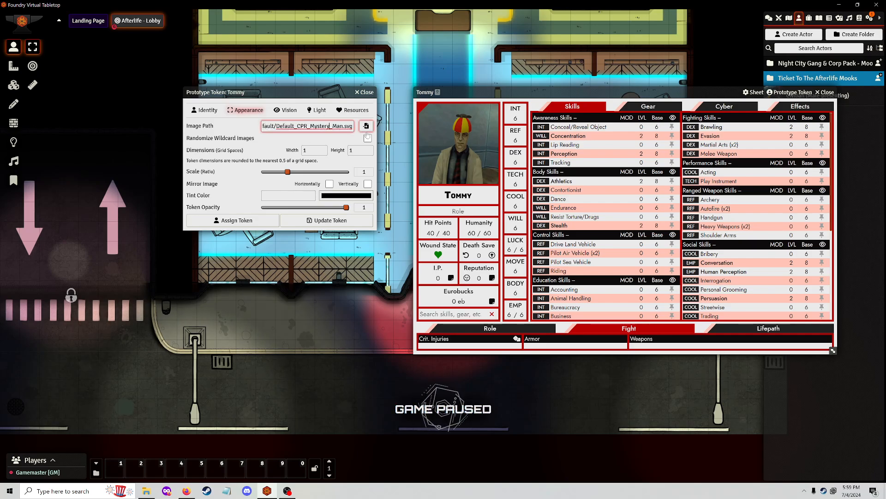
{"action": "double_click", "coordinate": [343, 126]}
{"action": "triple_click", "coordinate": [343, 126]}
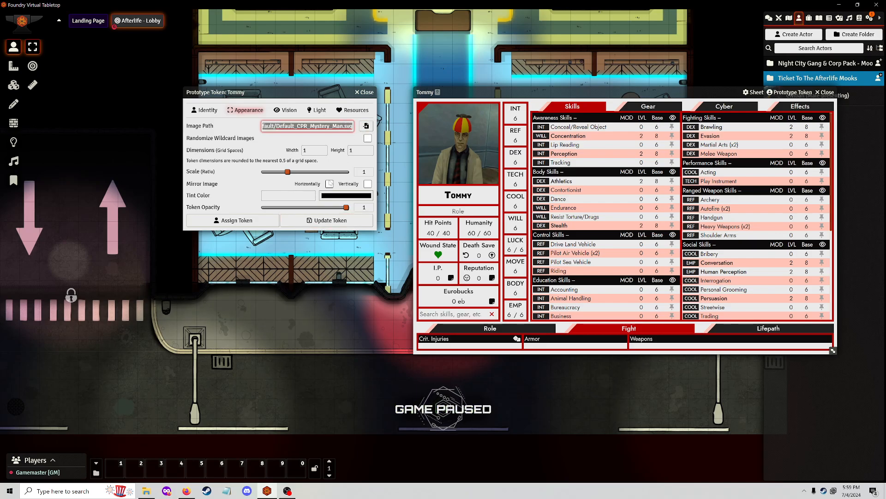
{"action": "left_click", "coordinate": [338, 126]}
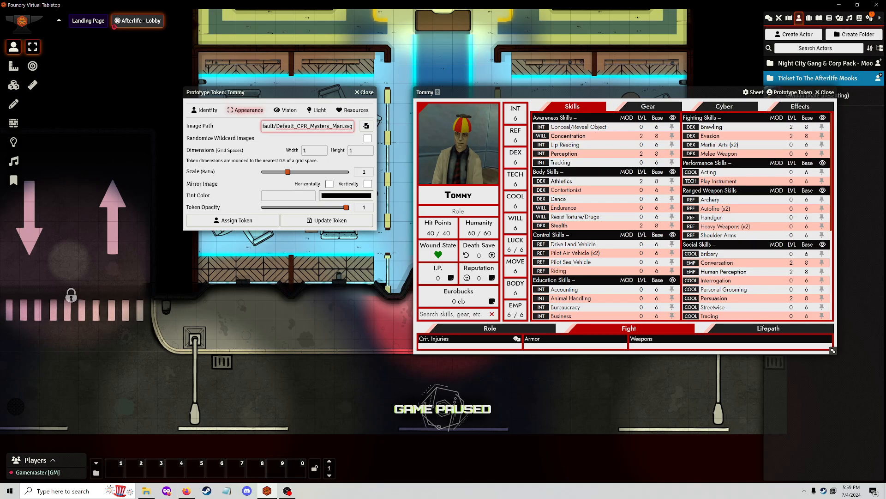
Step: Replace the file name in the token's image path with the wildcard * and enable Randomize Wildcard Images
{"action": "left_click_drag", "start_coordinate": [276, 126], "coordinate": [399, 126]}
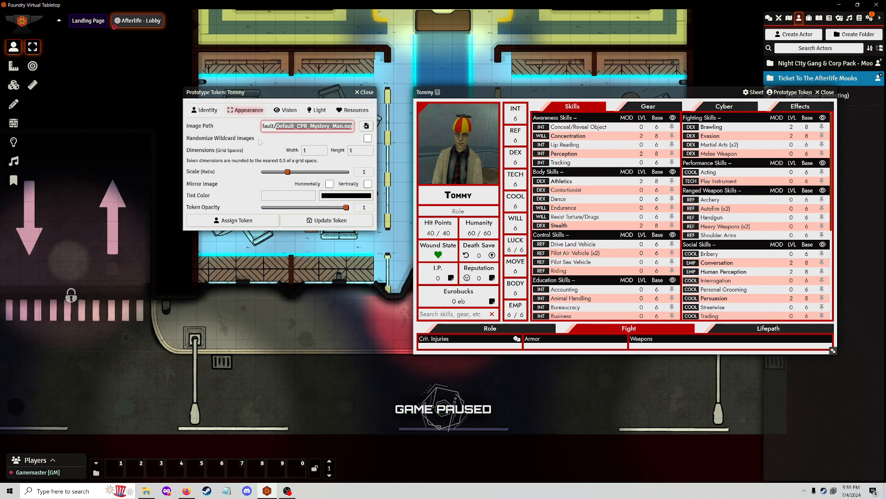
{"action": "type", "text": "*"}
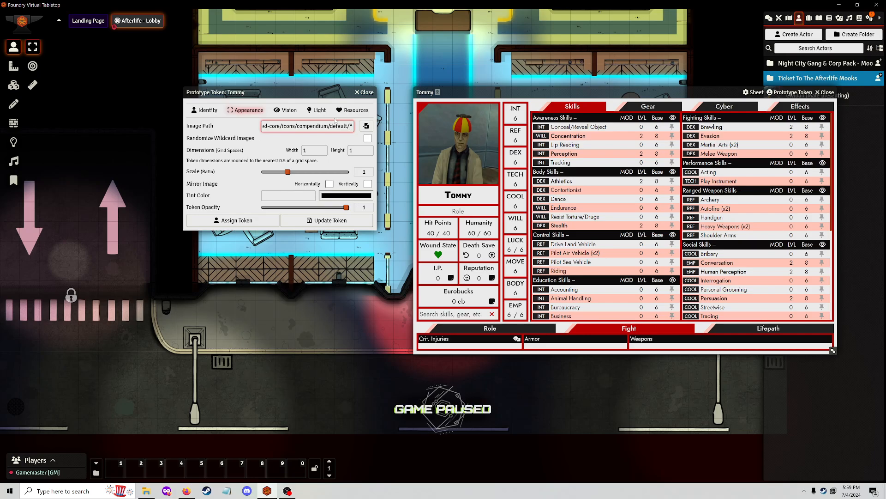
{"action": "left_click", "coordinate": [368, 139]}
Step: Highlight the wildcard image path, disable Randomize Wildcard Images, and close the prototype token configuration without saving
{"action": "left_click_drag", "start_coordinate": [342, 127], "coordinate": [419, 131]}
{"action": "left_click", "coordinate": [296, 126]}
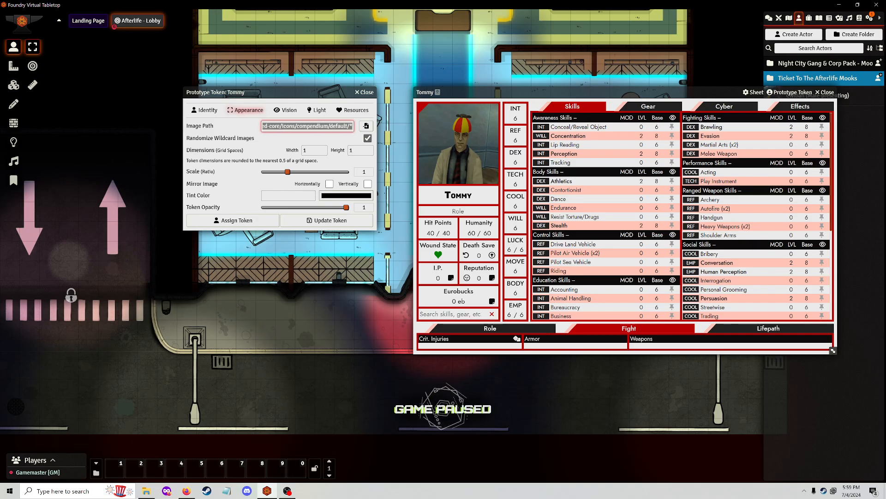
{"action": "left_click", "coordinate": [336, 126]}
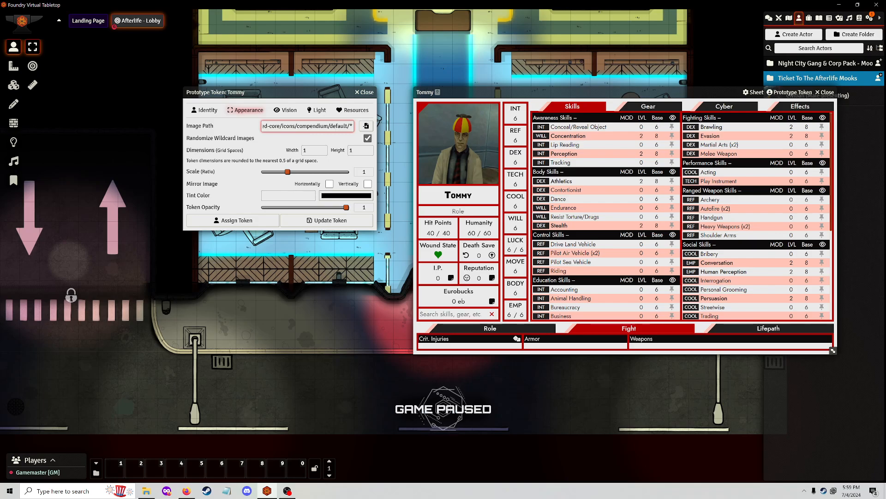
{"action": "left_click_drag", "start_coordinate": [351, 126], "coordinate": [211, 134]}
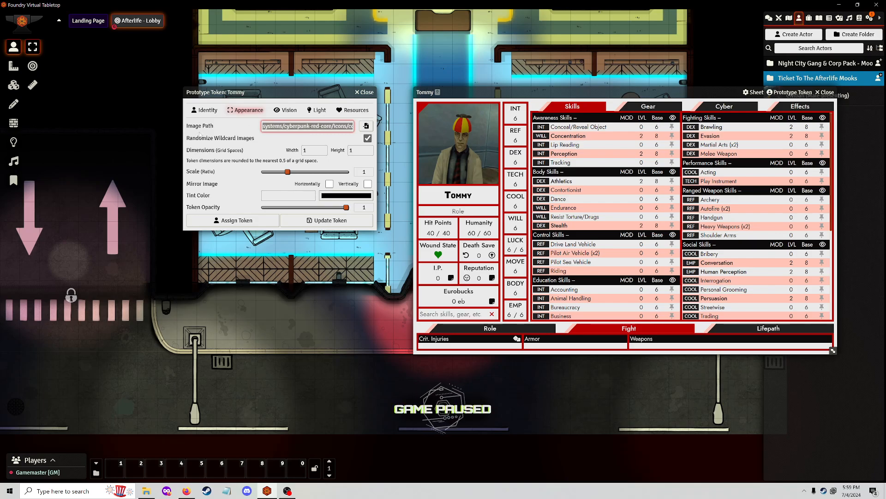
{"action": "left_click", "coordinate": [316, 126]}
{"action": "left_click_drag", "start_coordinate": [317, 126], "coordinate": [398, 128]}
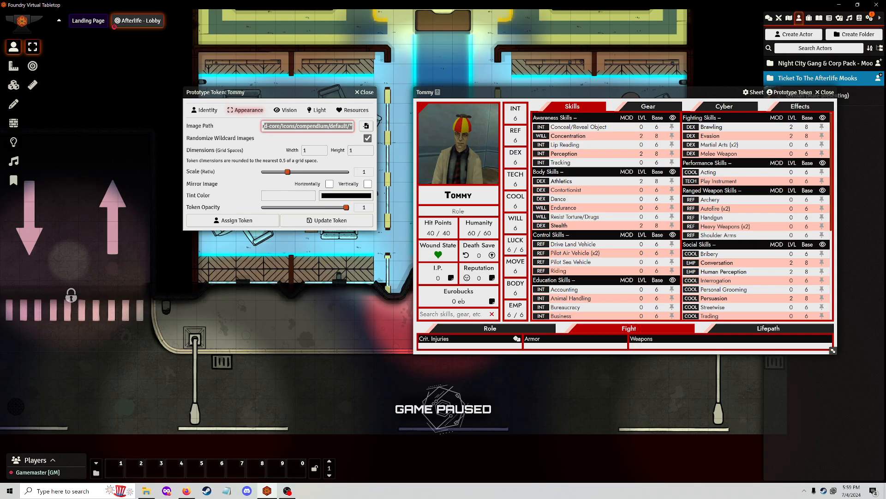
{"action": "left_click", "coordinate": [367, 138]}
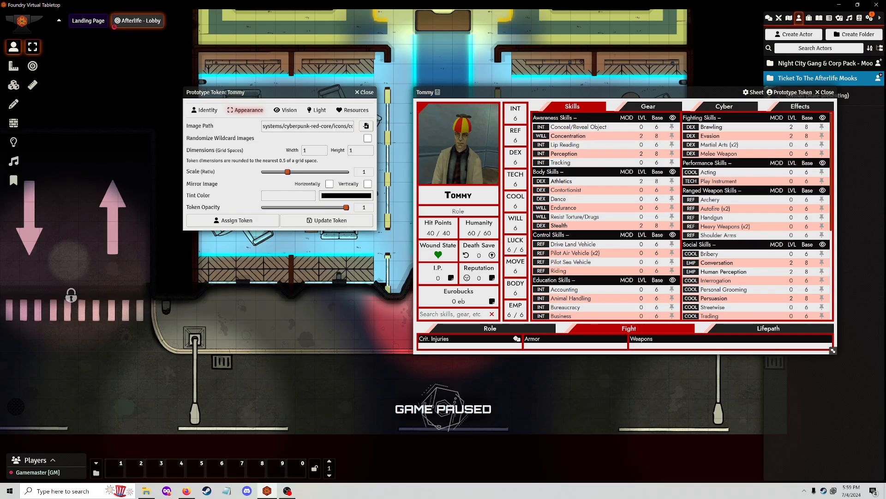
{"action": "left_click", "coordinate": [364, 92]}
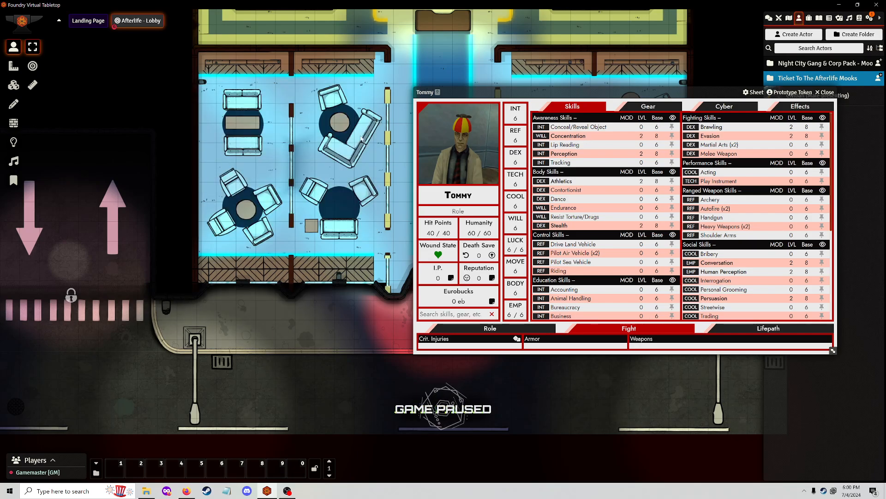
Step: Reopen Tommy's prototype token configuration, set the token name to Tommy and the name display to Hovered by Anyone
{"action": "left_click", "coordinate": [790, 92]}
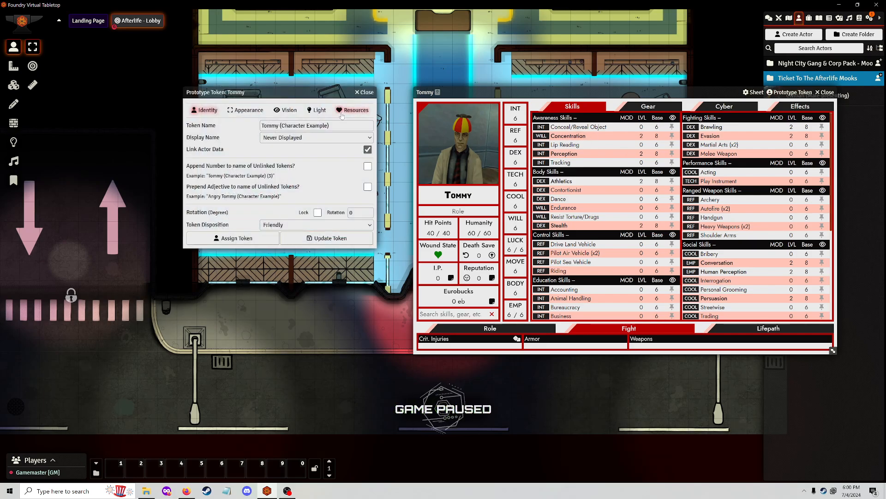
{"action": "left_click_drag", "start_coordinate": [351, 125], "coordinate": [280, 125]}
{"action": "key", "text": "BackSpace"}
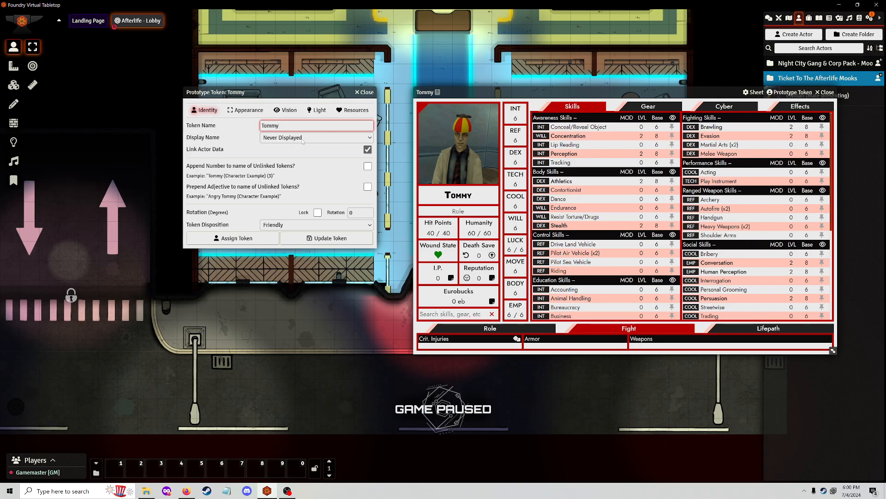
{"action": "left_click", "coordinate": [302, 139]}
{"action": "left_click", "coordinate": [305, 169]}
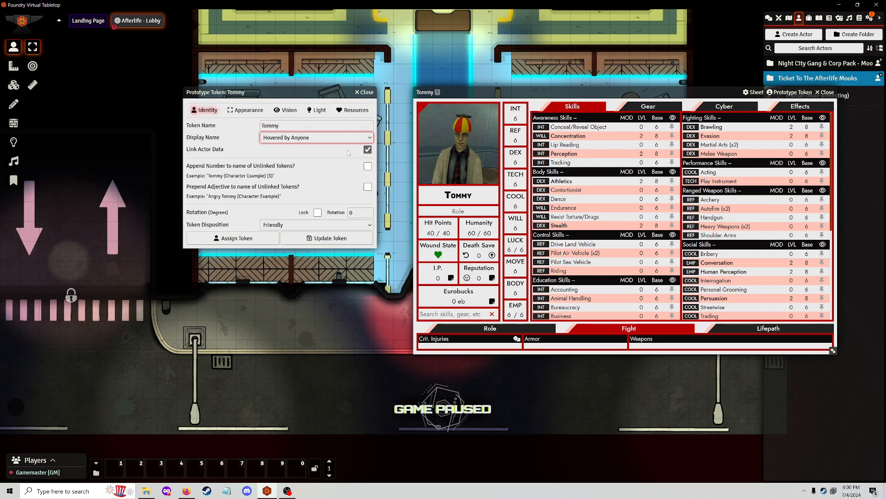
Step: Save the changes to Tommy's prototype token
{"action": "left_click", "coordinate": [327, 238]}
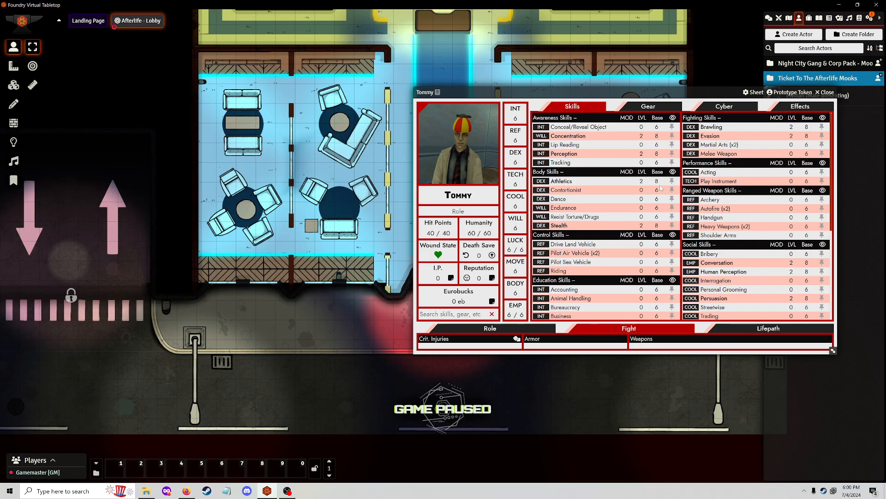
Step: Filter Tommy's skills by "perception" and clear the filter again
{"action": "left_click", "coordinate": [487, 314]}
{"action": "type", "text": "perce"}
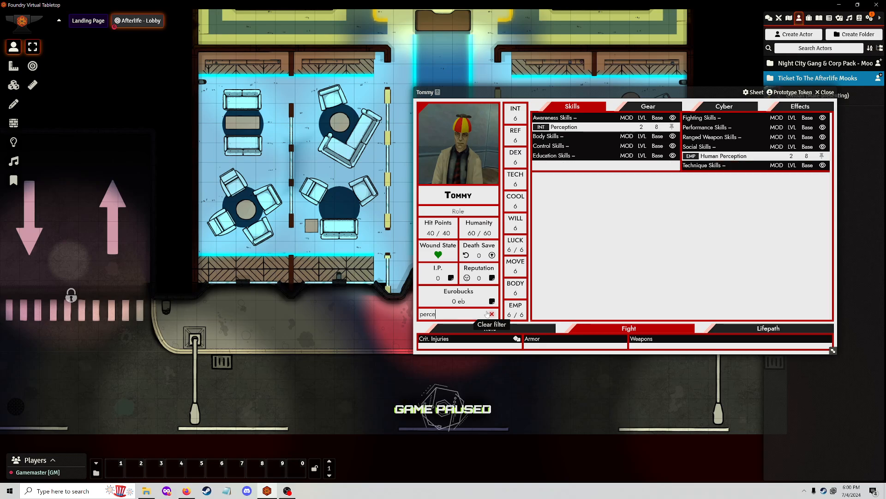
{"action": "type", "text": "ption"}
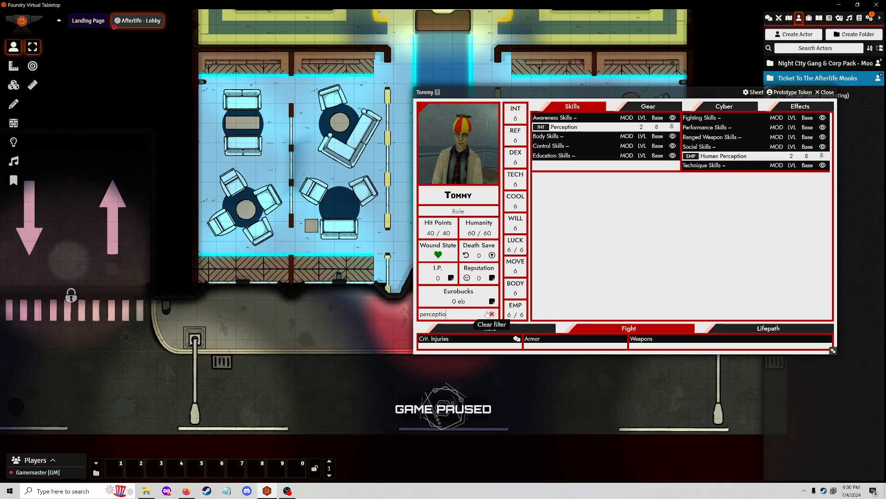
{"action": "left_click", "coordinate": [487, 314]}
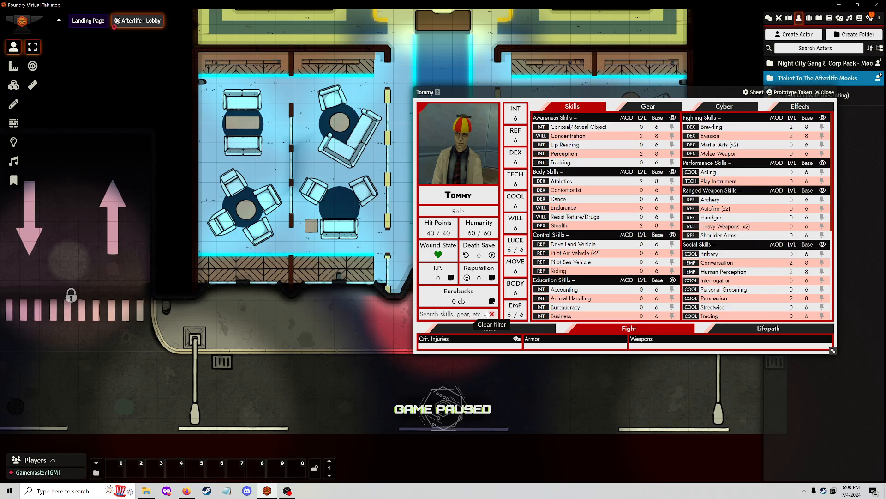
Step: Show Tommy's gear alongside the compendium packs, moving the character sheet clear of the pack list
{"action": "left_click", "coordinate": [641, 106]}
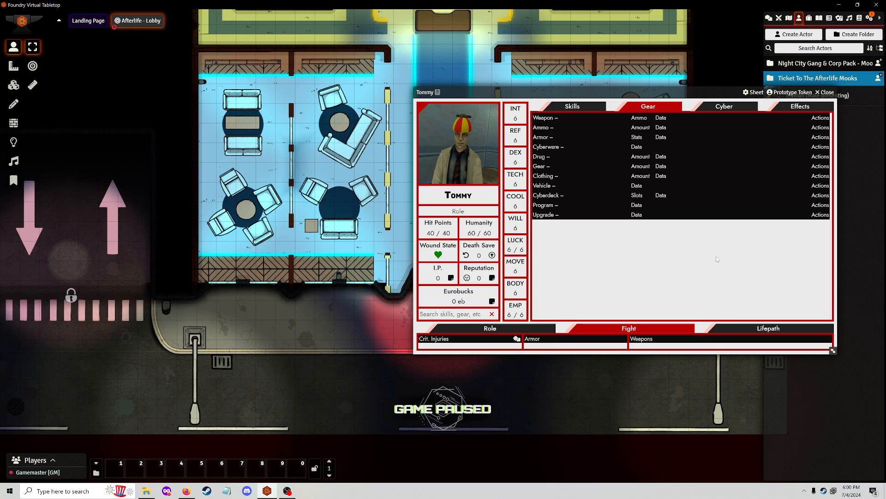
{"action": "left_click", "coordinate": [809, 19]}
{"action": "left_click", "coordinate": [859, 18]}
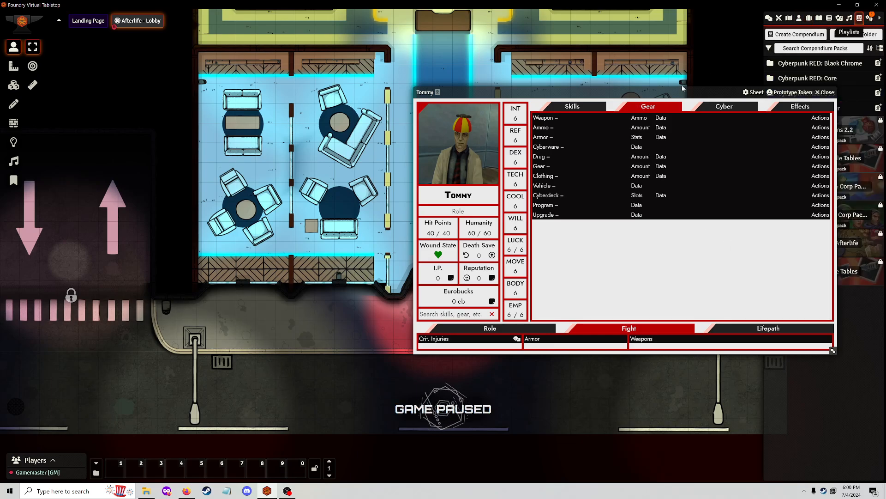
{"action": "left_click_drag", "start_coordinate": [684, 92], "coordinate": [508, 80]}
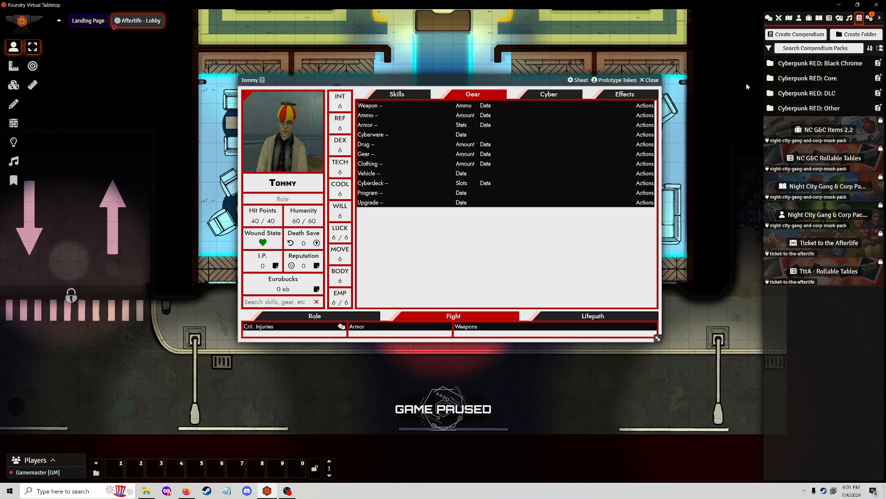
Step: Find Heavy Pistol (Basic) in the Cyberpunk RED: Core Ammo compendium, add it to Tommy's gear, and close the compendium
{"action": "left_click", "coordinate": [807, 78]}
{"action": "left_click", "coordinate": [815, 105]}
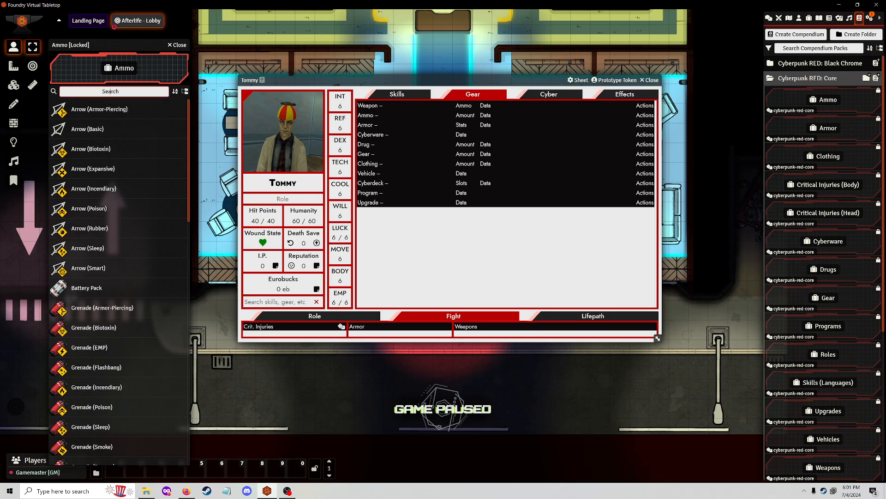
{"action": "type", "text": "heavy pistll"}
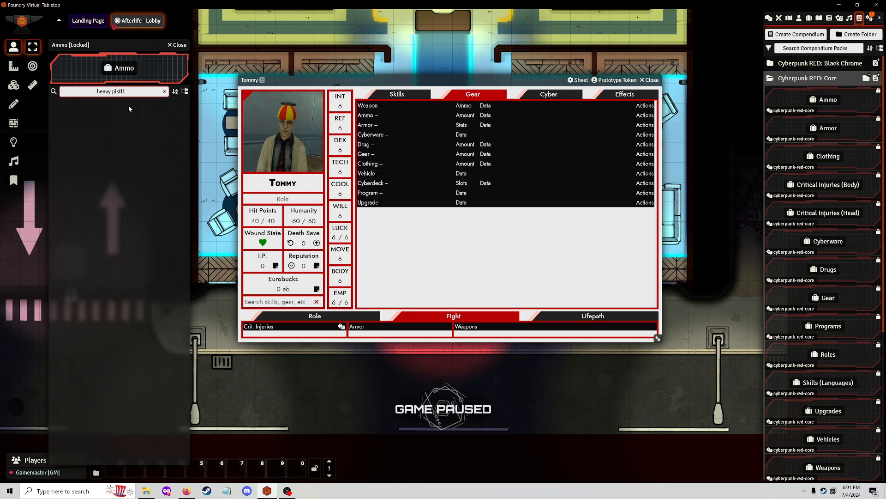
{"action": "key", "text": "BackSpace"}
{"action": "key", "text": "BackSpace"}
{"action": "key", "text": "BackSpace"}
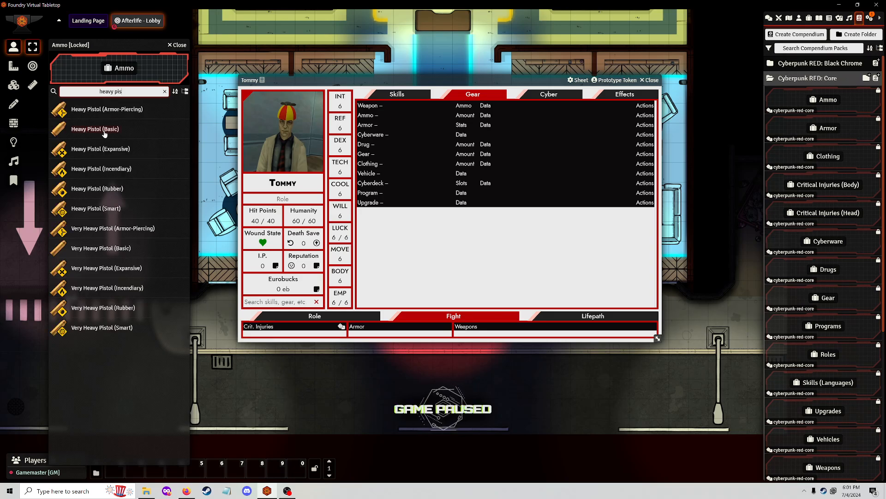
{"action": "left_click_drag", "start_coordinate": [104, 133], "coordinate": [450, 158]}
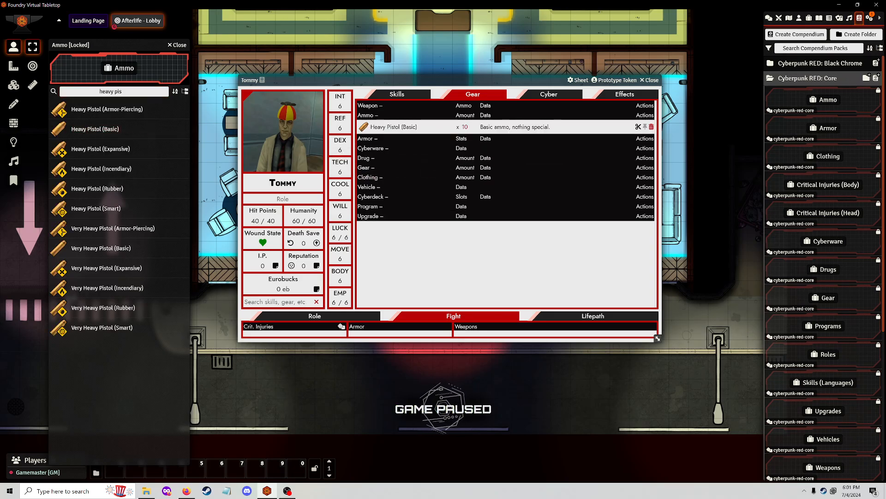
{"action": "left_click", "coordinate": [179, 45]}
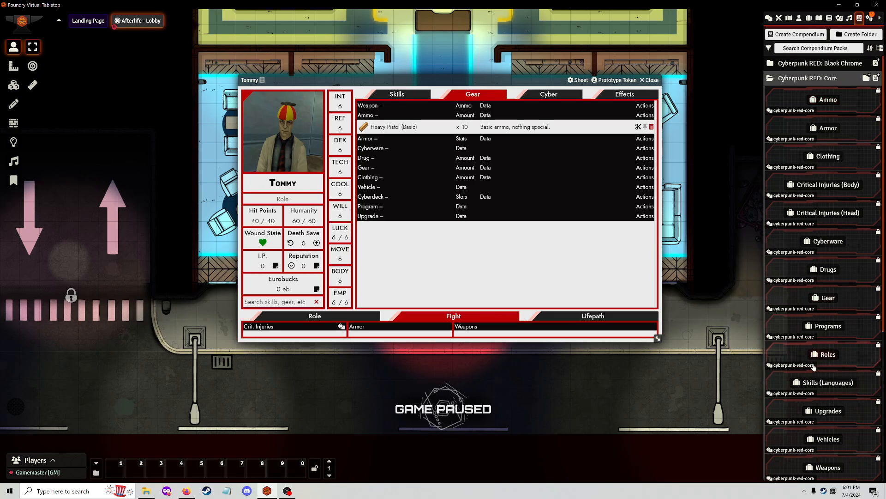
Step: Find the standard Heavy Pistol in the core Weapons compendium, add it to Tommy's gear, and close the compendium
{"action": "scroll", "coordinate": [830, 237], "scroll_direction": "down", "scroll_amount": 2}
{"action": "left_click", "coordinate": [828, 386]}
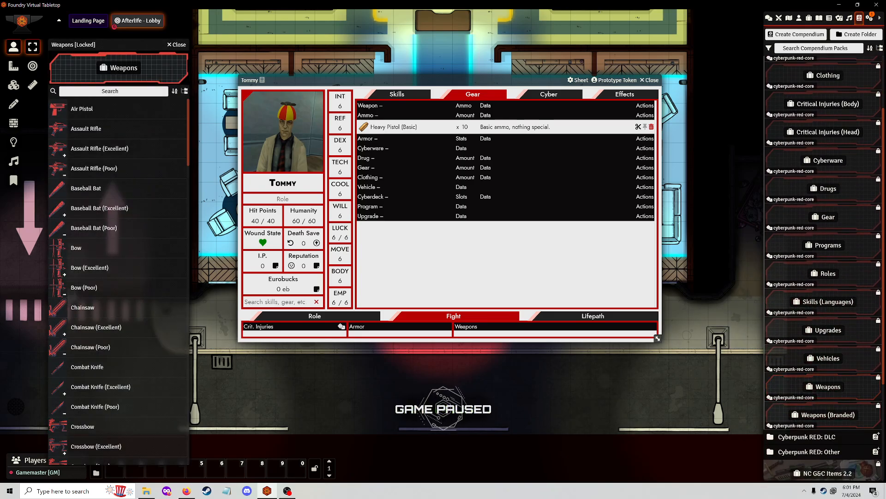
{"action": "type", "text": "heavy"}
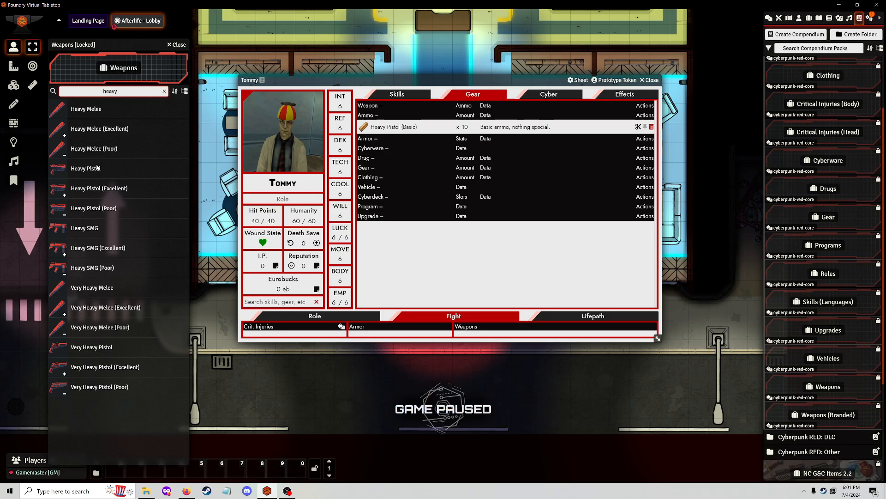
{"action": "left_click_drag", "start_coordinate": [97, 168], "coordinate": [451, 173]}
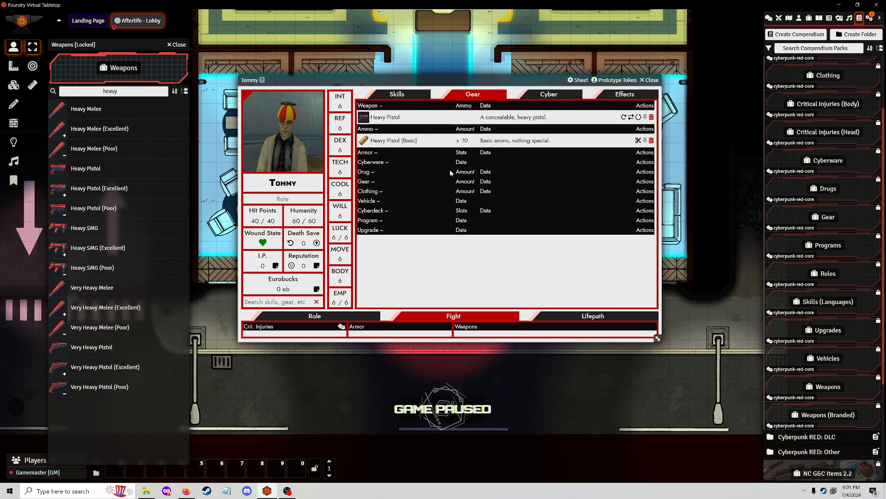
{"action": "left_click", "coordinate": [181, 45]}
Step: Add Kevlar (Body) and Kevlar (Head) from the core Armor compendium to Tommy's gear and close the compendium
{"action": "scroll", "coordinate": [846, 160], "scroll_direction": "up", "scroll_amount": 2}
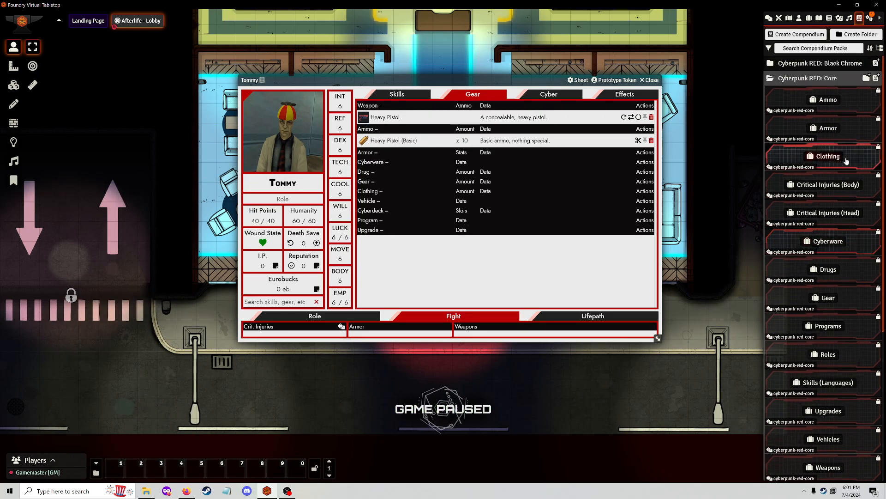
{"action": "left_click", "coordinate": [828, 128]}
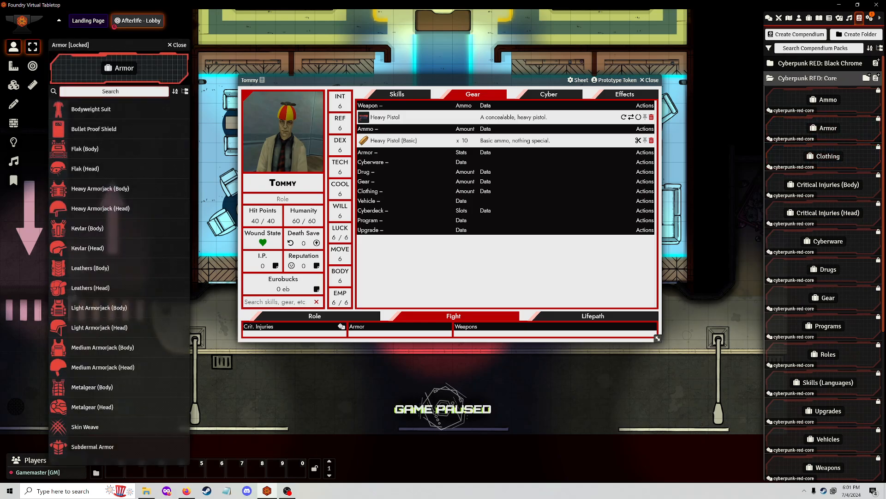
{"action": "type", "text": "kevlar"}
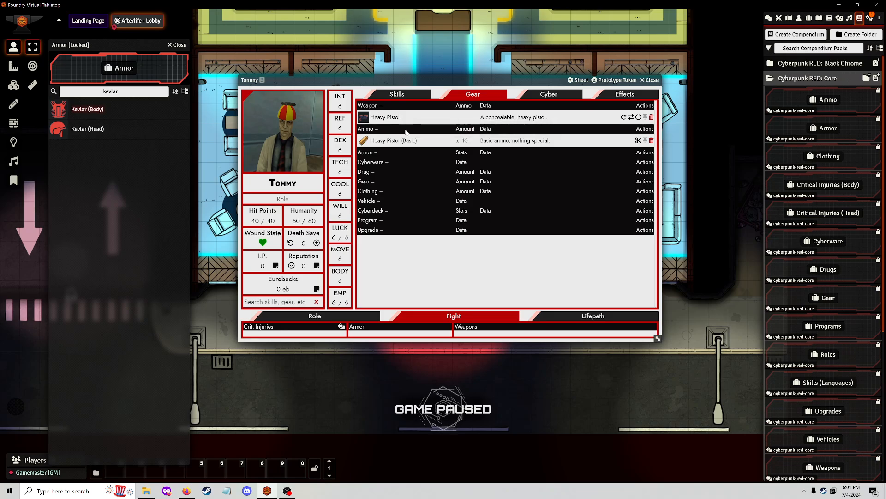
{"action": "left_click_drag", "start_coordinate": [406, 133], "coordinate": [407, 134]}
{"action": "left_click_drag", "start_coordinate": [86, 129], "coordinate": [461, 147]}
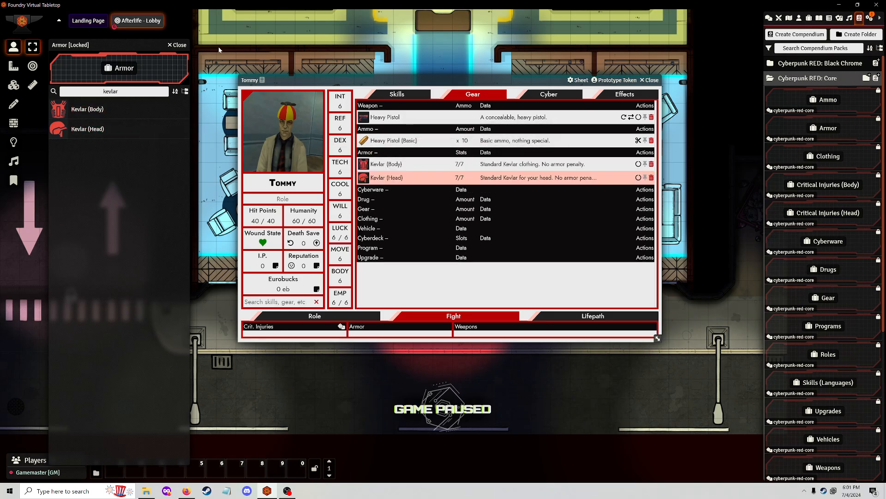
{"action": "left_click", "coordinate": [179, 45]}
Step: Examine the description, settings and effects of Tommy's Kevlar (Body) armor and close its item sheet
{"action": "left_click", "coordinate": [386, 164]}
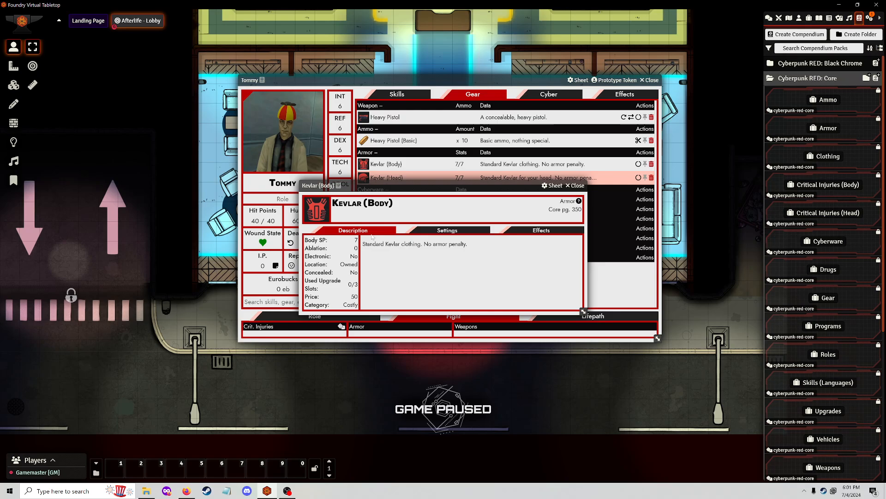
{"action": "left_click", "coordinate": [446, 230]}
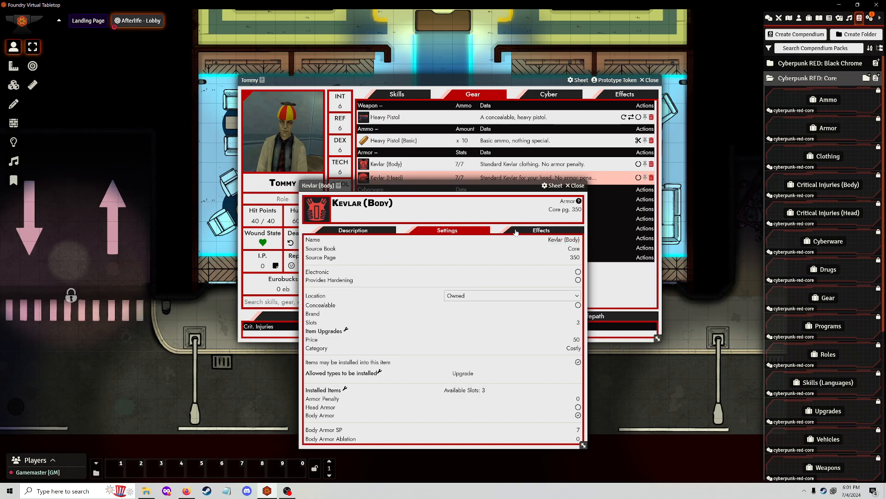
{"action": "left_click", "coordinate": [532, 231]}
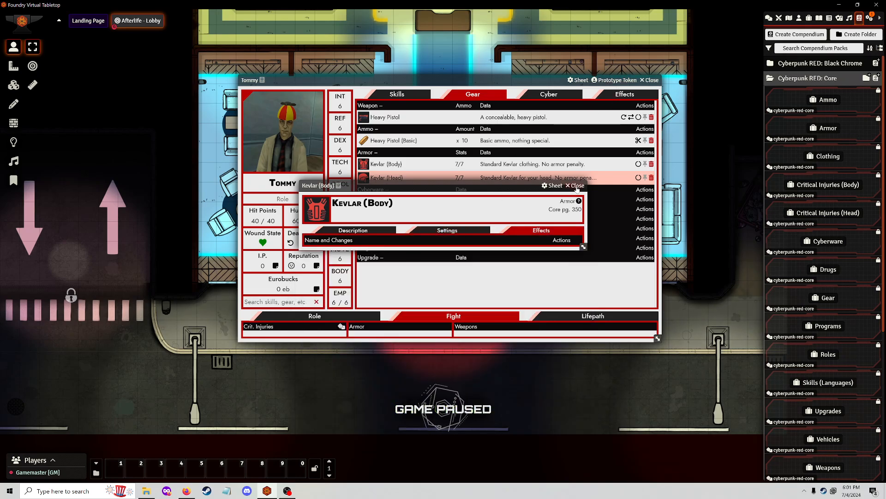
{"action": "left_click", "coordinate": [441, 230]}
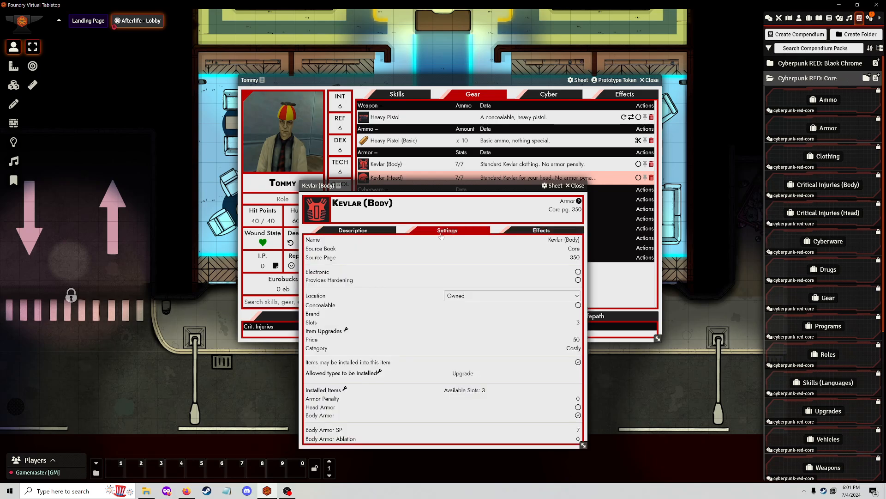
{"action": "left_click_drag", "start_coordinate": [487, 190], "coordinate": [259, 98]}
{"action": "left_click", "coordinate": [312, 137]}
{"action": "left_click", "coordinate": [349, 93]}
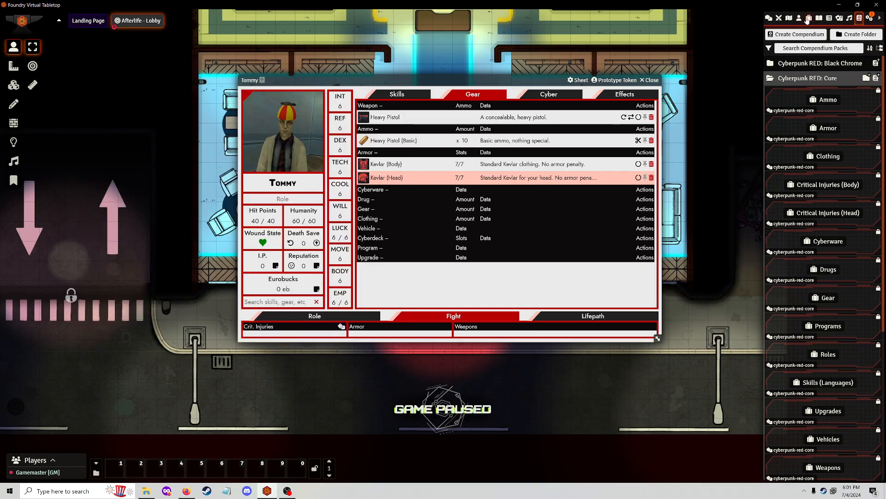
Step: Look over the world's item folders and the cyberware and effects sections of Tommy's sheet
{"action": "left_click", "coordinate": [809, 18]}
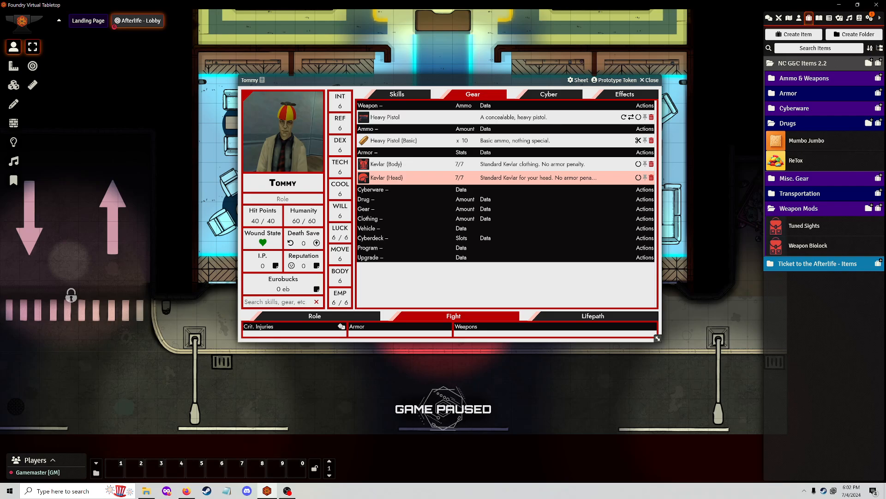
{"action": "left_click", "coordinate": [547, 97]}
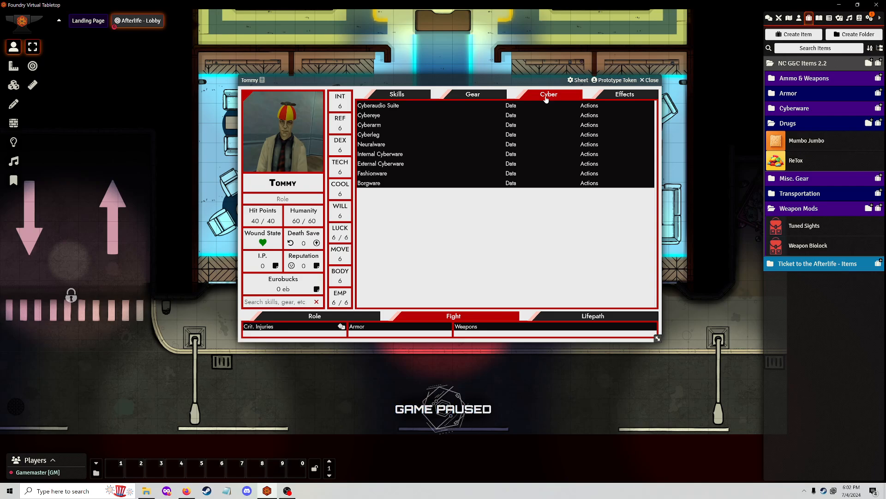
{"action": "left_click", "coordinate": [495, 100]}
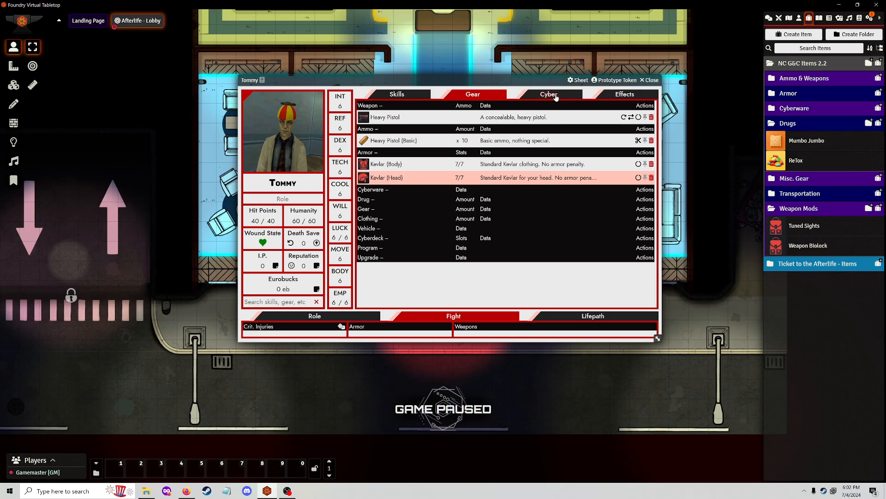
{"action": "left_click", "coordinate": [556, 97]}
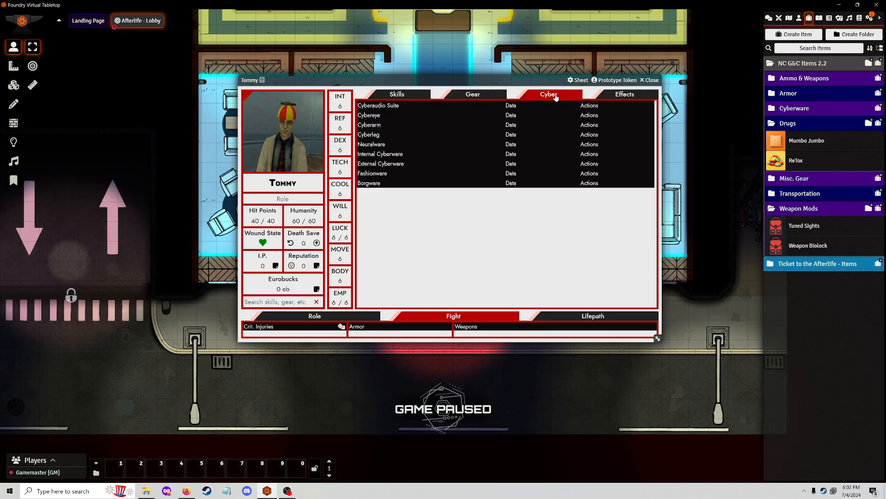
{"action": "left_click", "coordinate": [603, 96]}
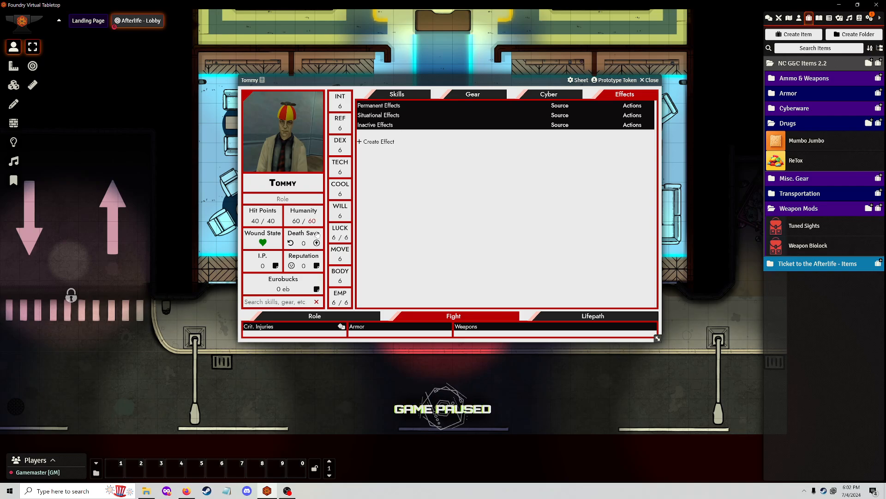
Step: Assign the Rockerboy role from the core Roles compendium to Tommy and close the compendium
{"action": "left_click", "coordinate": [332, 318]}
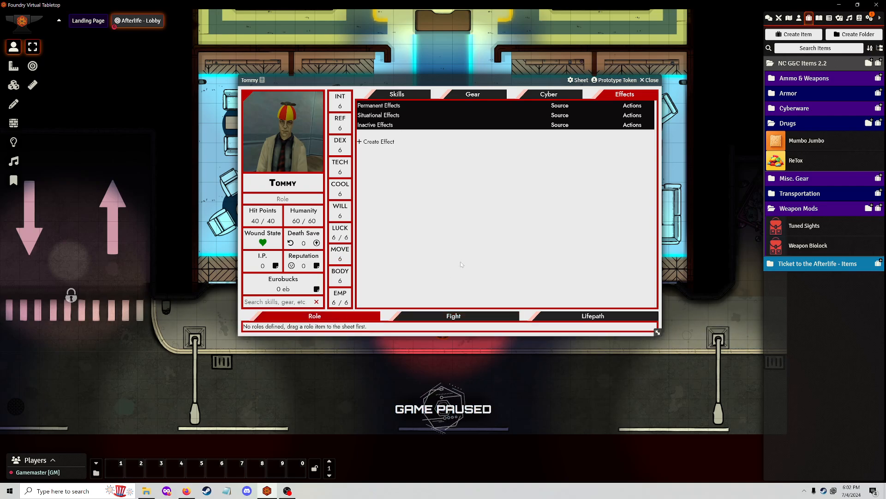
{"action": "left_click", "coordinate": [859, 18]}
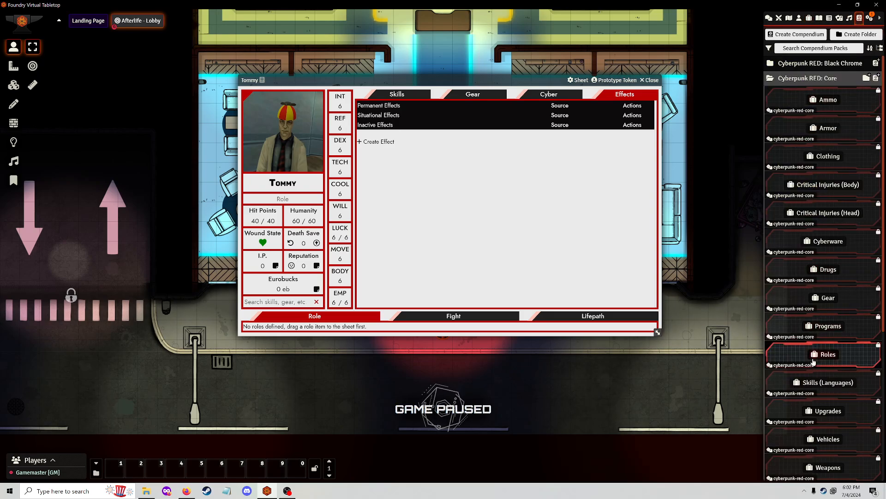
{"action": "left_click", "coordinate": [826, 354]}
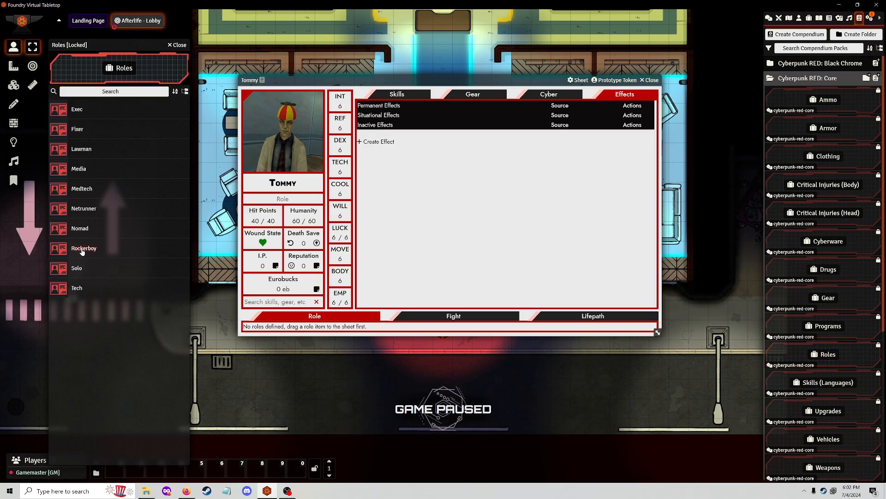
{"action": "left_click_drag", "start_coordinate": [82, 251], "coordinate": [351, 327]}
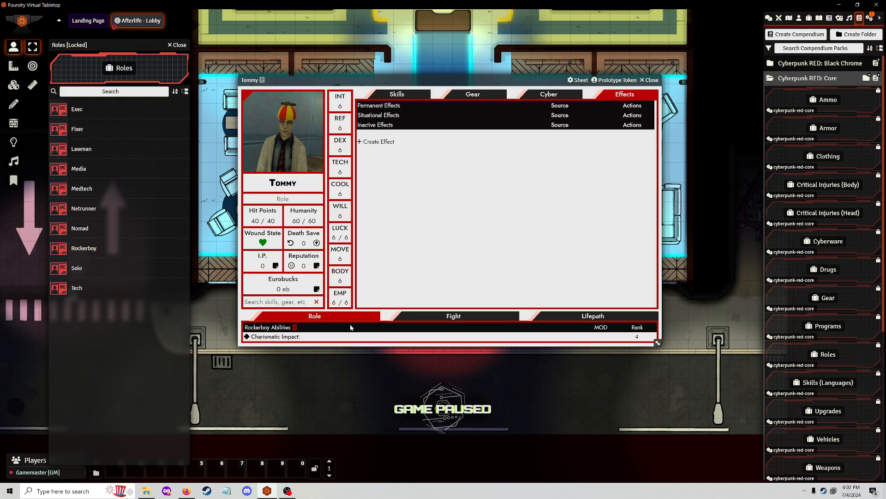
{"action": "left_click", "coordinate": [178, 45]}
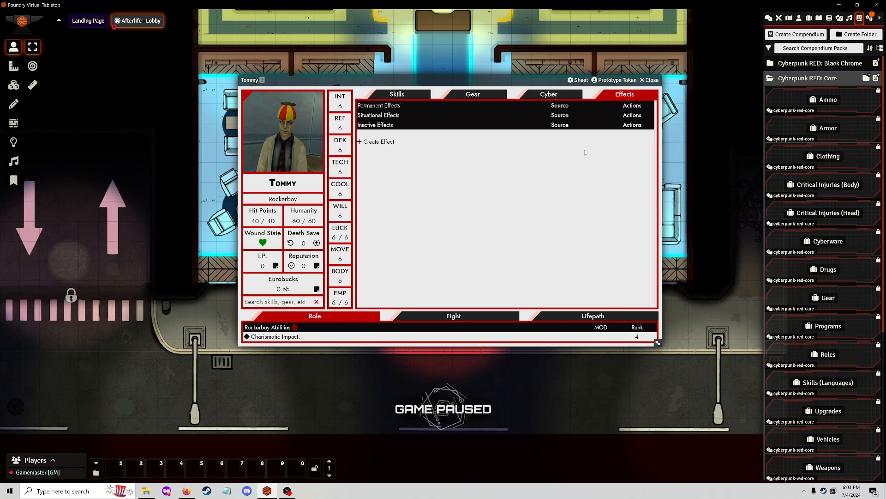
Step: View the fight and lifepath sections of Tommy's sheet
{"action": "left_click", "coordinate": [475, 317]}
{"action": "left_click", "coordinate": [582, 317]}
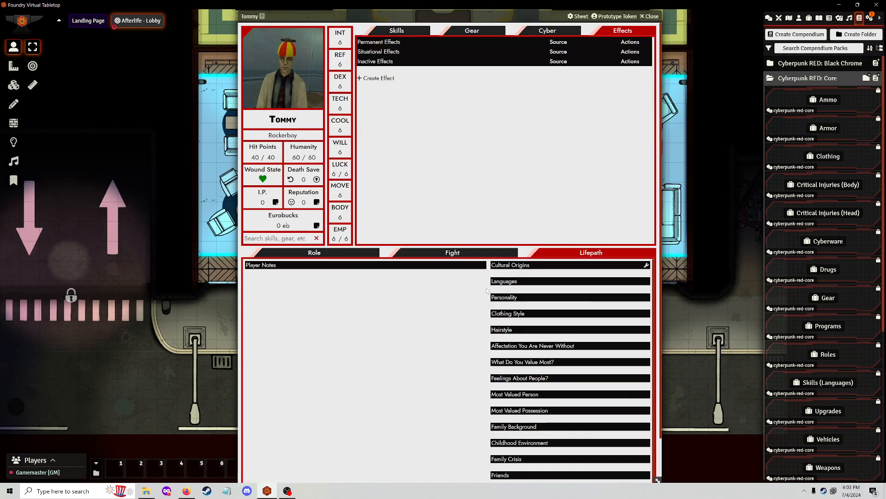
Step: Look through the lifepath fields on Tommy's sheet and view the Improvement Points ledger
{"action": "scroll", "coordinate": [486, 290], "scroll_direction": "down", "scroll_amount": 1}
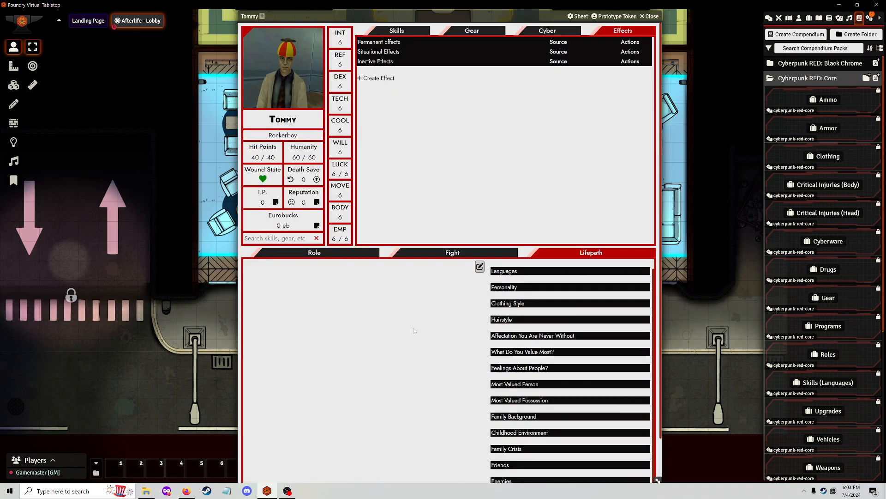
{"action": "scroll", "coordinate": [415, 331], "scroll_direction": "down", "scroll_amount": 2}
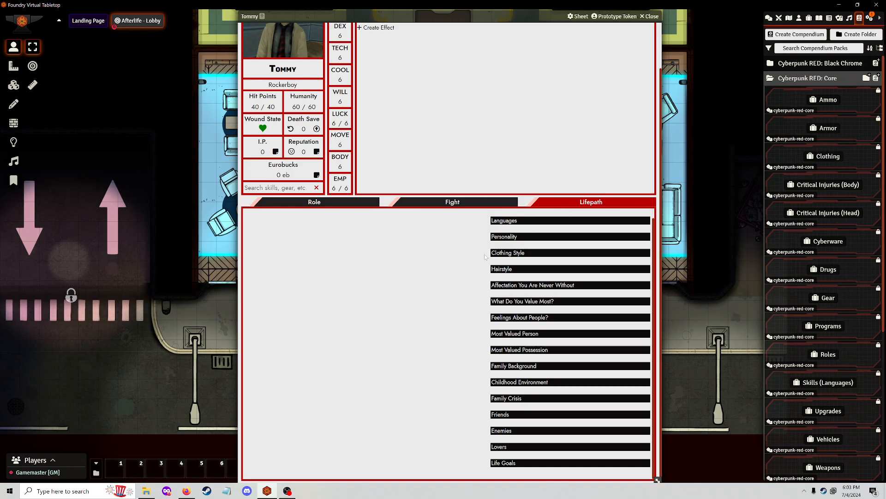
{"action": "scroll", "coordinate": [433, 283], "scroll_direction": "up", "scroll_amount": 1}
{"action": "scroll", "coordinate": [433, 283], "scroll_direction": "up", "scroll_amount": 1}
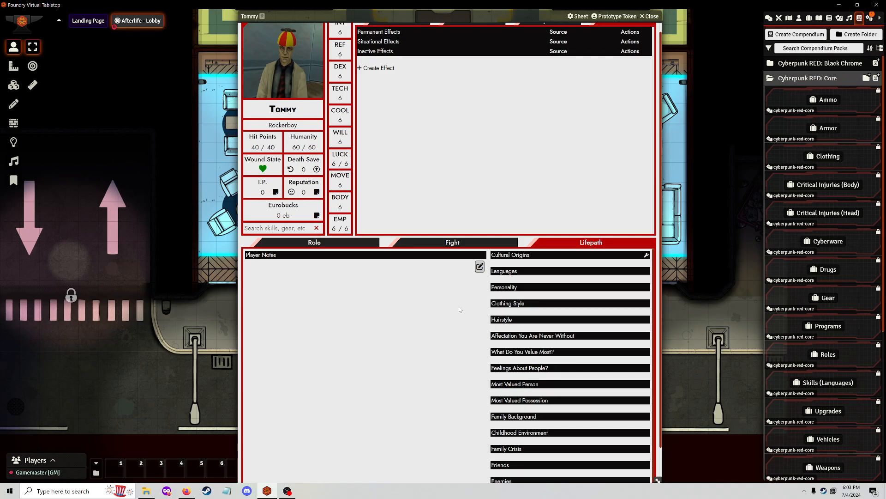
{"action": "left_click", "coordinate": [276, 192]}
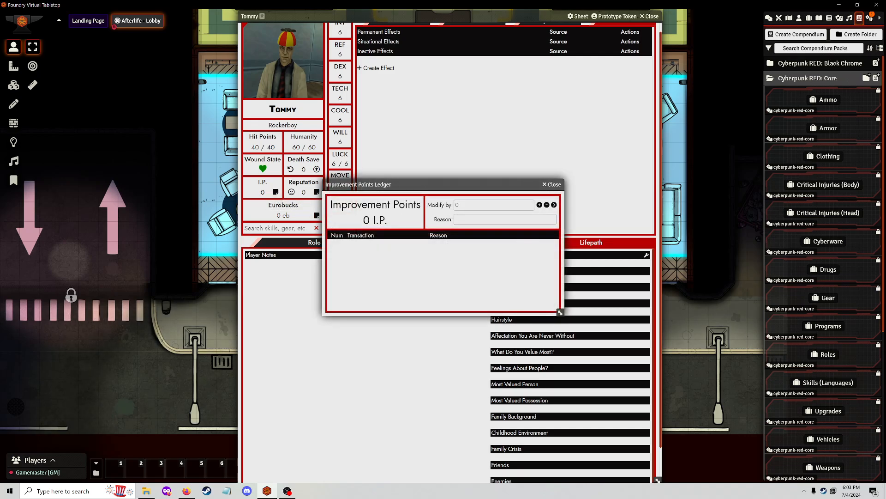
{"action": "left_click", "coordinate": [551, 184]}
Step: Set Tommy's Eurobucks to 2550 in the ledger with the reason "Starting Funds (complete package)" and close the ledger
{"action": "left_click", "coordinate": [317, 215]}
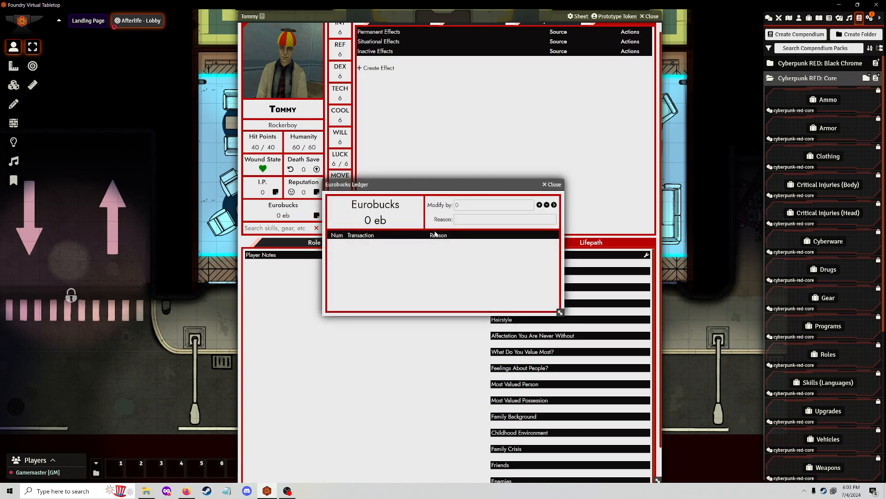
{"action": "left_click", "coordinate": [494, 205]}
{"action": "type", "text": "2550"}
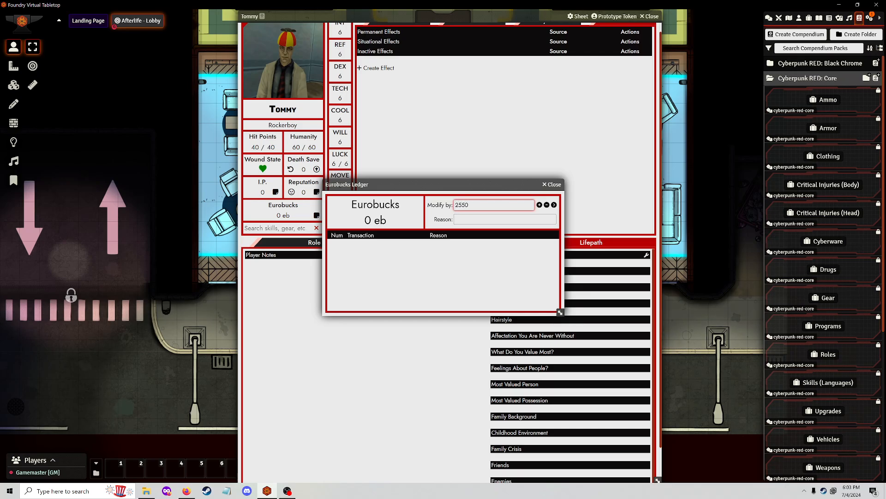
{"action": "key", "text": "Tab"}
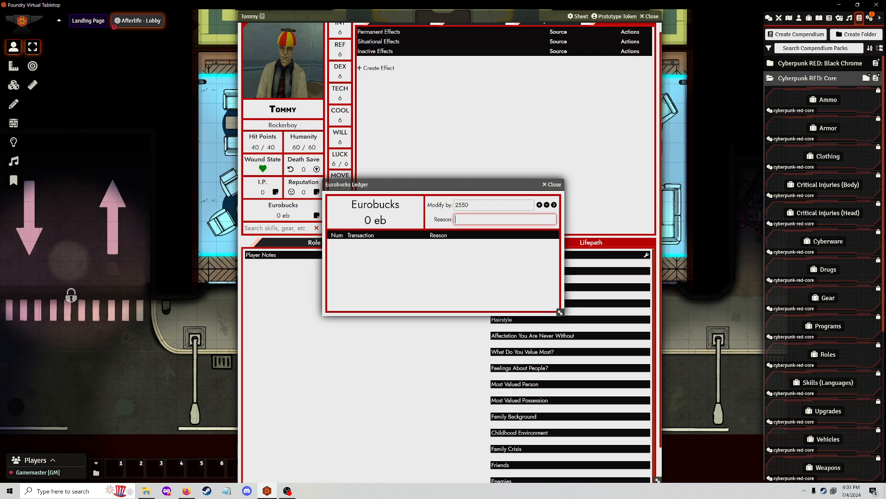
{"action": "type", "text": "Starting Funds ("}
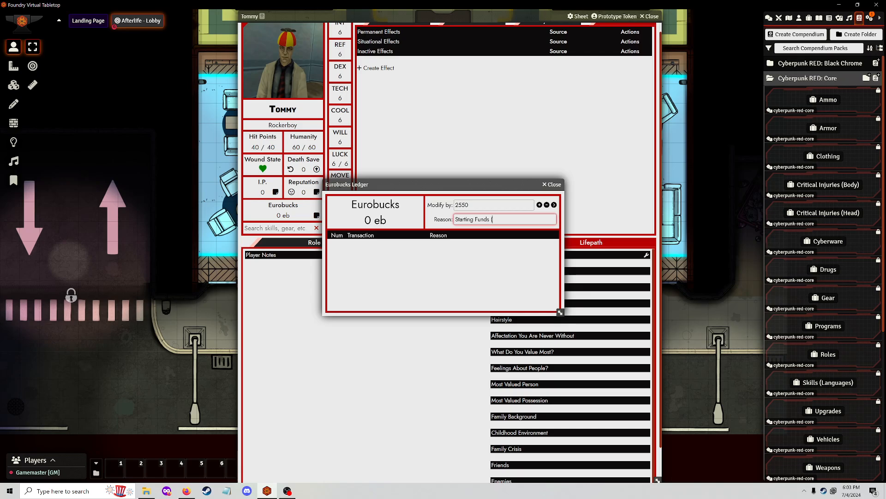
{"action": "type", "text": "complete package)"}
{"action": "left_click", "coordinate": [554, 205]}
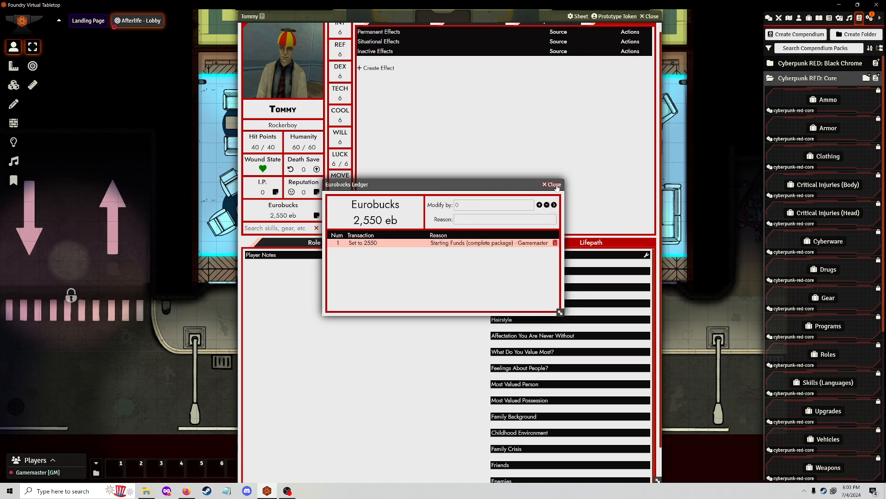
{"action": "left_click", "coordinate": [555, 185]}
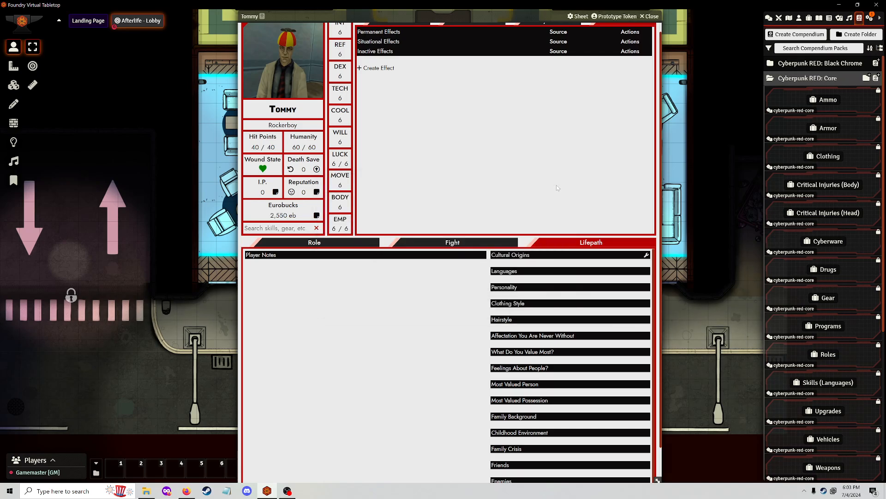
Step: Close Tommy's sheet and place his token from the actor list on the sidewalk outside the Afterlife lobby entrance
{"action": "left_click", "coordinate": [649, 17]}
{"action": "left_click", "coordinate": [799, 17]}
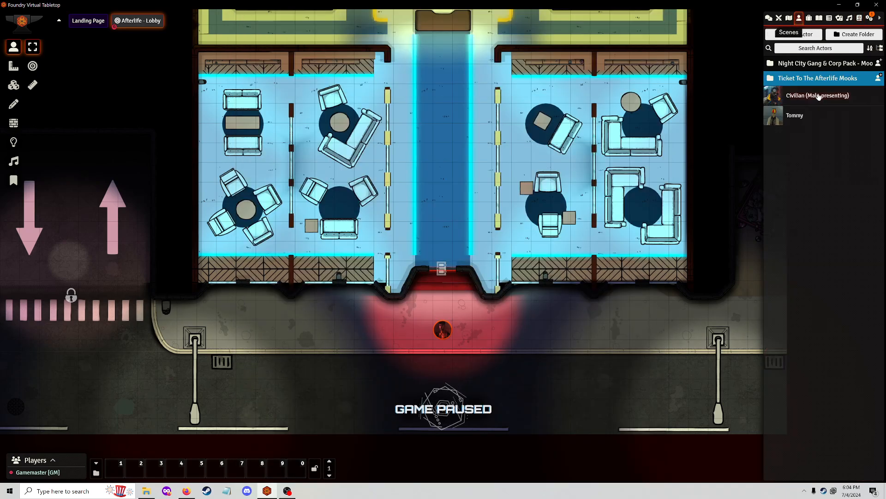
{"action": "left_click_drag", "start_coordinate": [795, 115], "coordinate": [370, 328]}
{"action": "left_click_drag", "start_coordinate": [387, 363], "coordinate": [467, 301]}
{"action": "scroll", "coordinate": [470, 306], "scroll_direction": "up", "scroll_amount": 9}
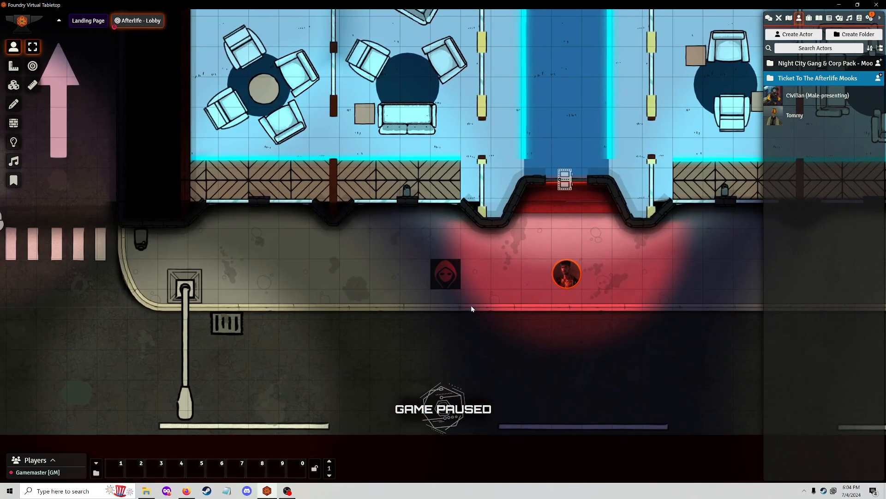
{"action": "scroll", "coordinate": [471, 306], "scroll_direction": "up", "scroll_amount": 3}
{"action": "left_click_drag", "start_coordinate": [524, 311], "coordinate": [514, 284]}
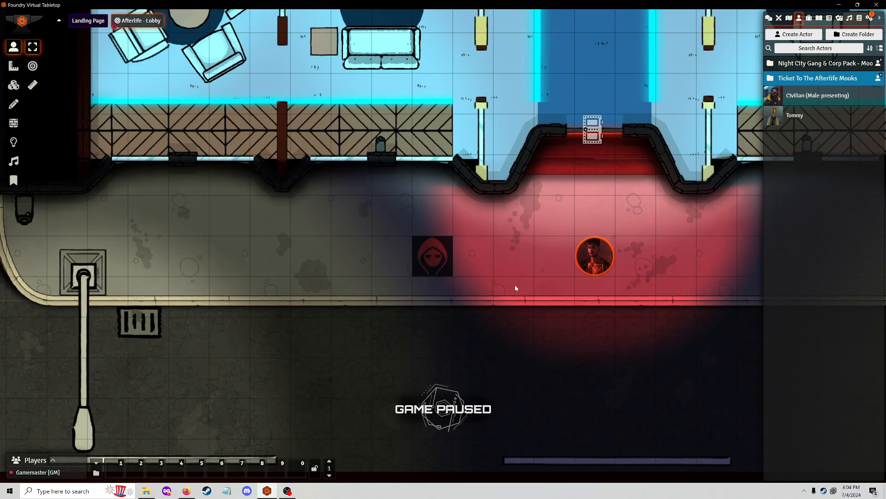
Step: Select Tommy's token and walk it one square at a time in a small loop back to its starting square
{"action": "left_click", "coordinate": [434, 259]}
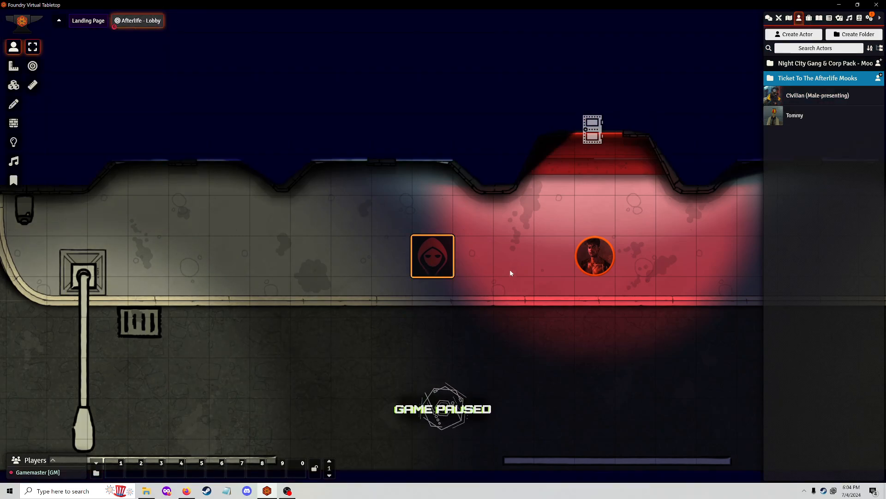
{"action": "key", "text": "Up"}
{"action": "key", "text": "Left"}
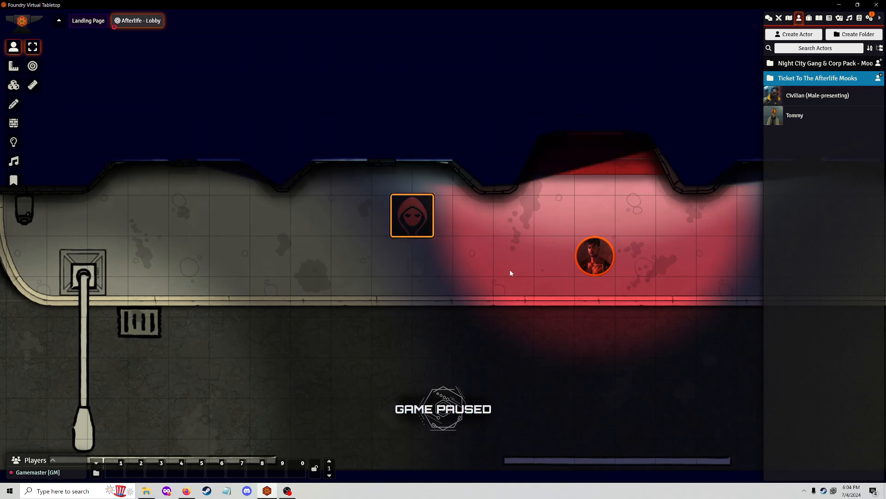
{"action": "key", "text": "Down"}
{"action": "key", "text": "Right"}
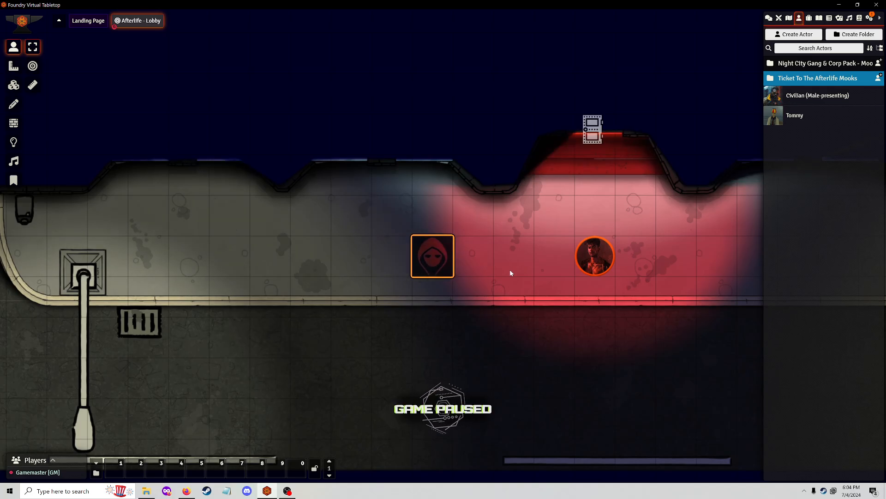
{"action": "key", "text": "Up"}
{"action": "key", "text": "Left"}
{"action": "key", "text": "Down"}
{"action": "key", "text": "Right"}
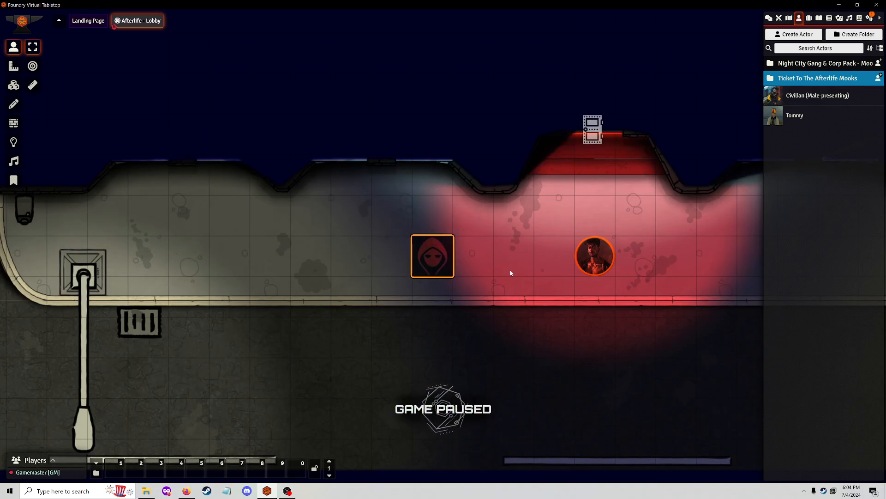
Step: Move Tommy's token three squares along the sidewalk away from the entrance and deselect it
{"action": "left_click_drag", "start_coordinate": [426, 258], "coordinate": [305, 258]}
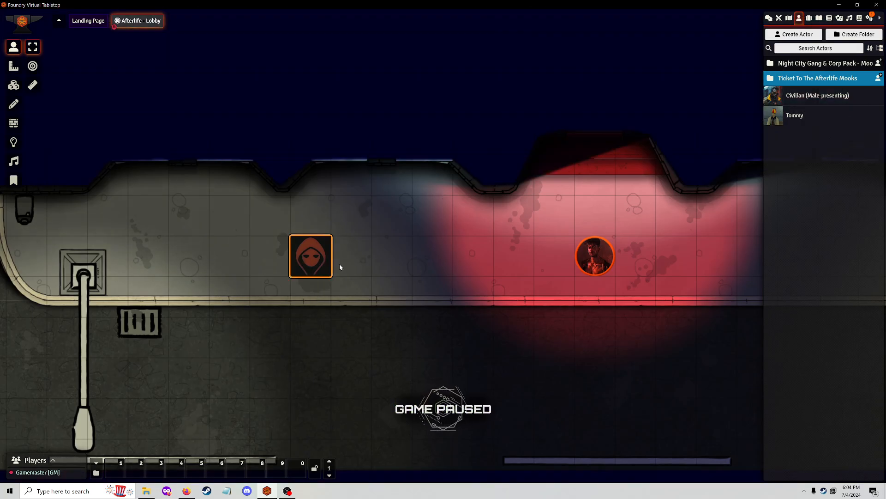
{"action": "left_click_drag", "start_coordinate": [449, 259], "coordinate": [378, 280]}
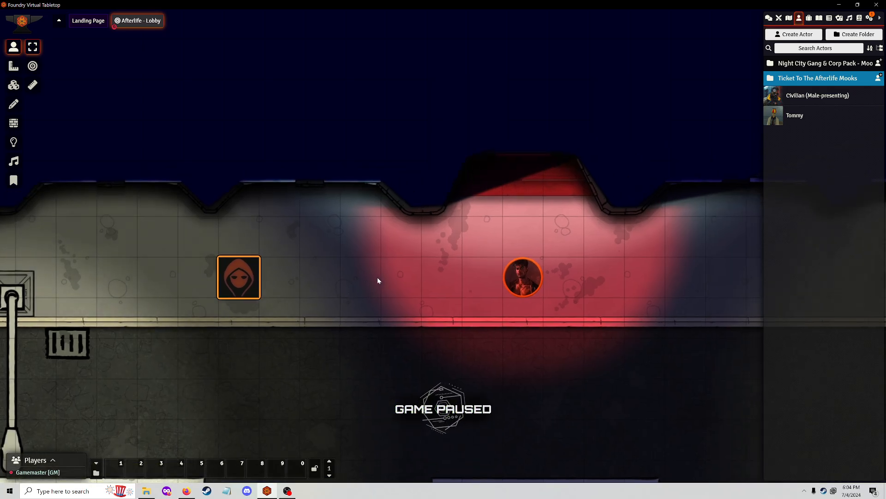
{"action": "left_click", "coordinate": [377, 280]}
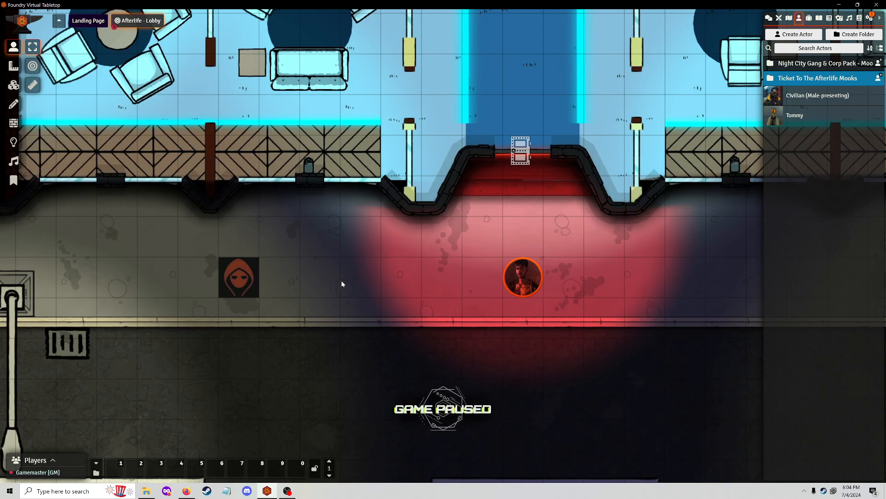
{"action": "left_click_drag", "start_coordinate": [341, 284], "coordinate": [389, 253]}
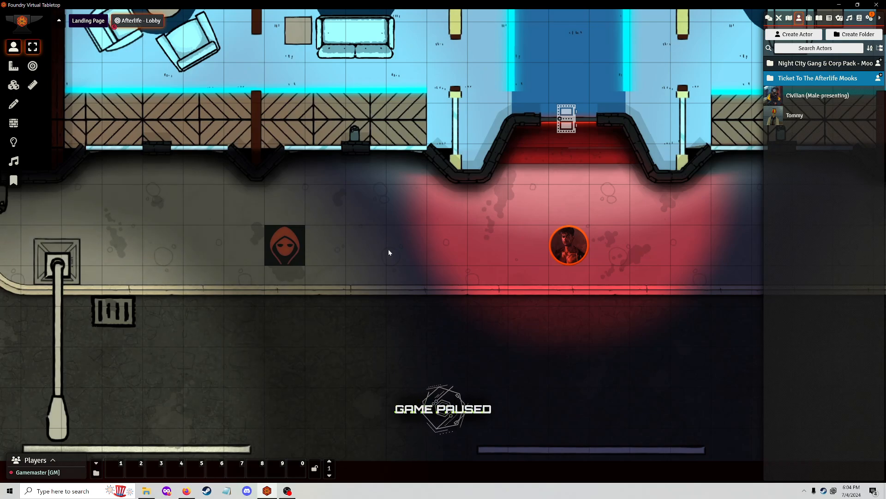
Step: Move Tommy's token 18 m along a waypoint route around the other token to the far side of it
{"action": "left_click", "coordinate": [286, 250]}
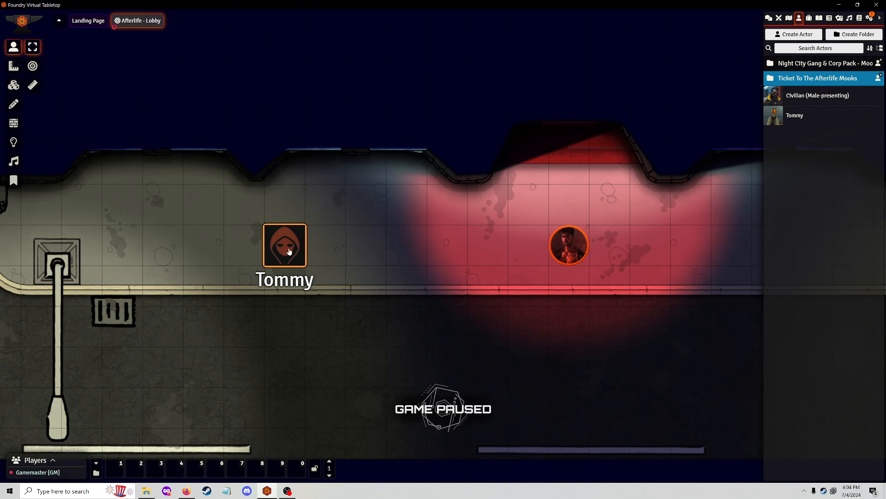
{"action": "left_click_drag", "start_coordinate": [286, 251], "coordinate": [434, 244]}
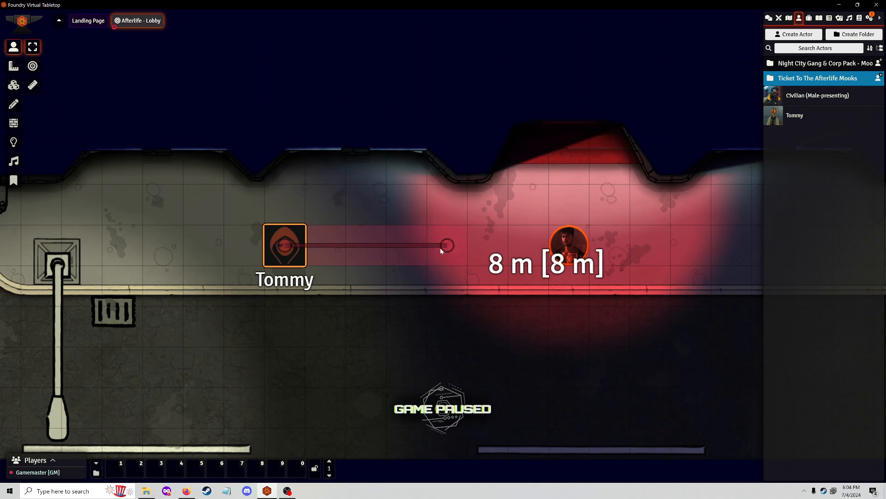
{"action": "left_click_drag", "start_coordinate": [441, 248], "coordinate": [651, 253]}
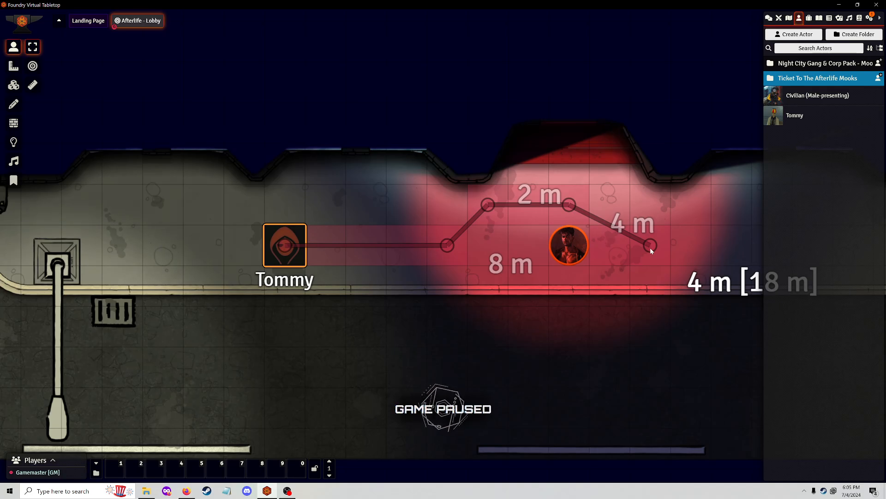
{"action": "key", "text": "space"}
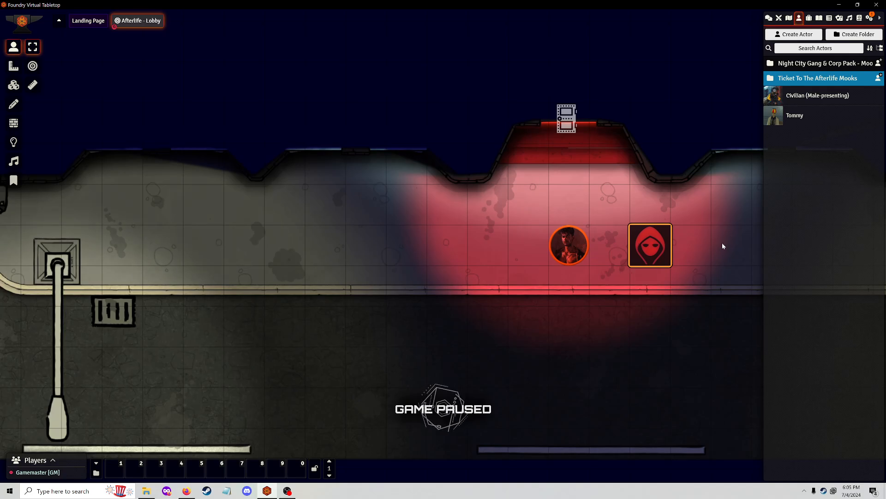
Step: Open the sheet of Tommy's placed token beside the map, showing its gear and fight sections
{"action": "left_click_drag", "start_coordinate": [722, 243], "coordinate": [654, 250]}
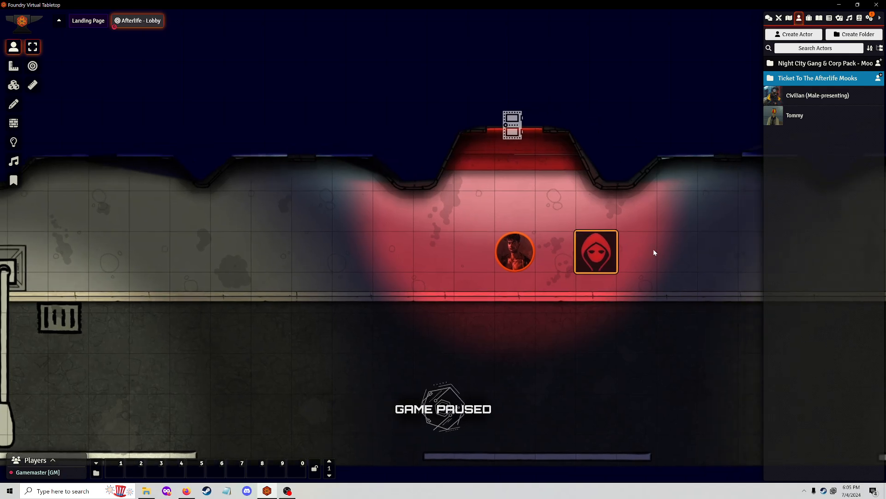
{"action": "double_click", "coordinate": [596, 252]}
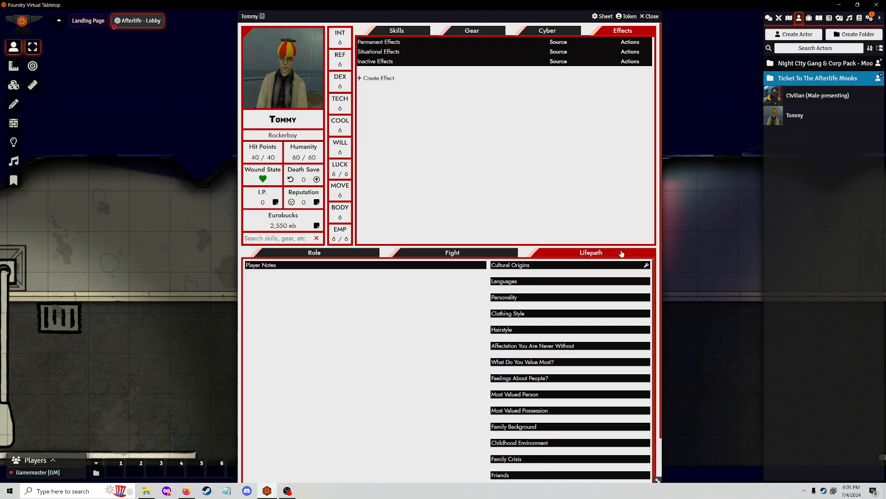
{"action": "left_click", "coordinate": [470, 30]}
{"action": "left_click_drag", "start_coordinate": [501, 19], "coordinate": [296, 20]}
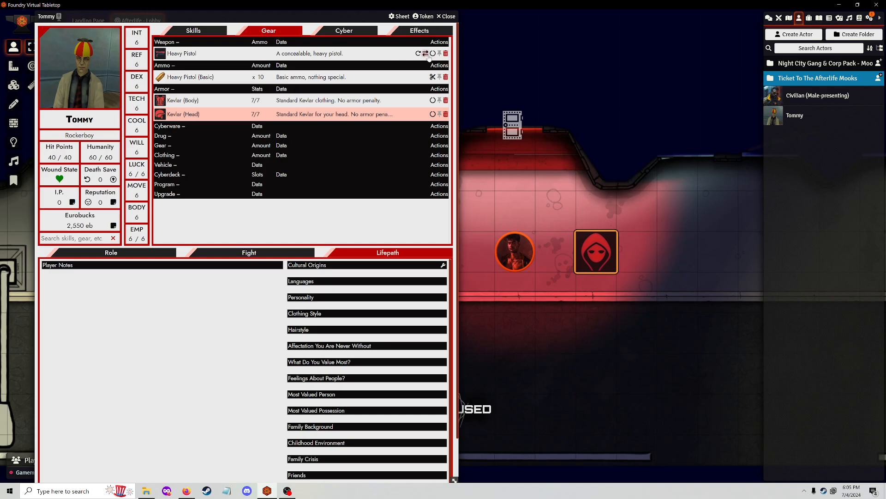
{"action": "left_click", "coordinate": [270, 253]}
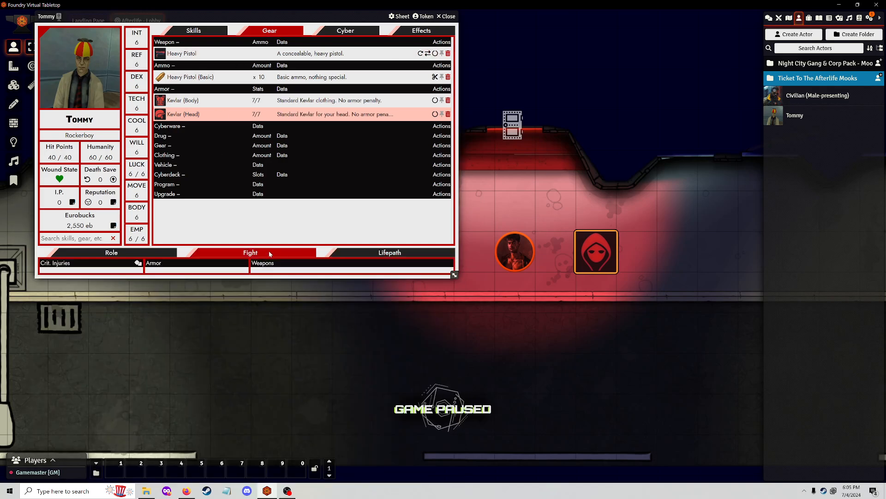
Step: Change Tommy's Kevlar (Body), Kevlar (Head) and Heavy Pistol from owned through carried to equipped
{"action": "left_click", "coordinate": [435, 100]}
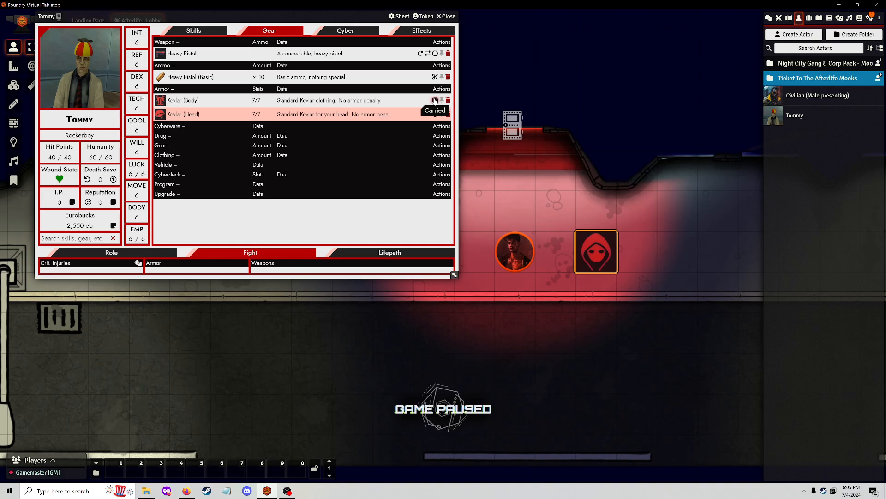
{"action": "left_click", "coordinate": [435, 100]}
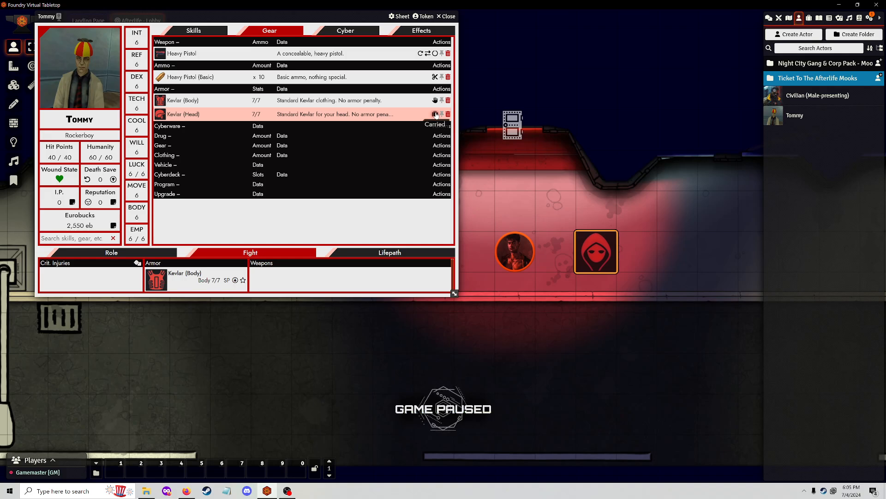
{"action": "left_click", "coordinate": [436, 114]}
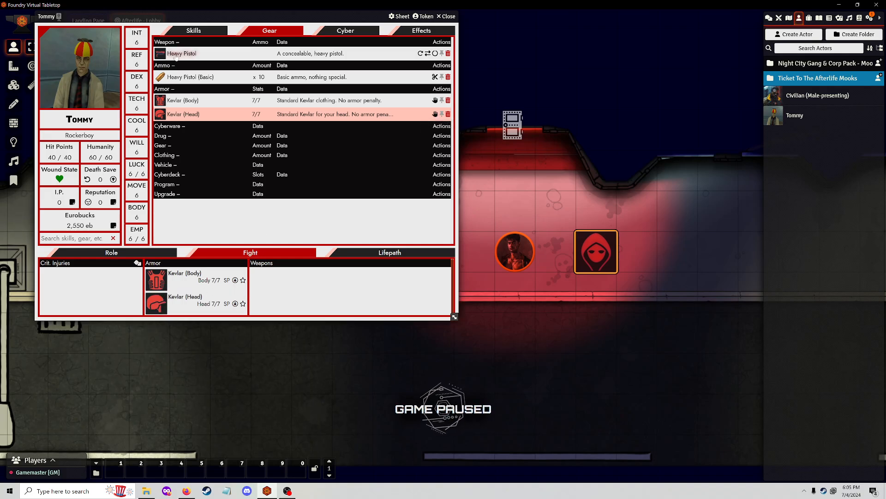
{"action": "left_click", "coordinate": [436, 54]}
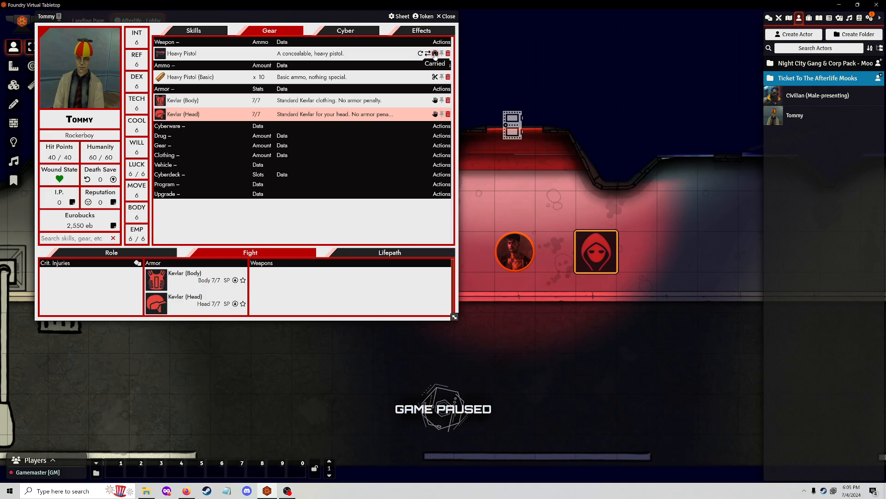
{"action": "left_click", "coordinate": [435, 54]}
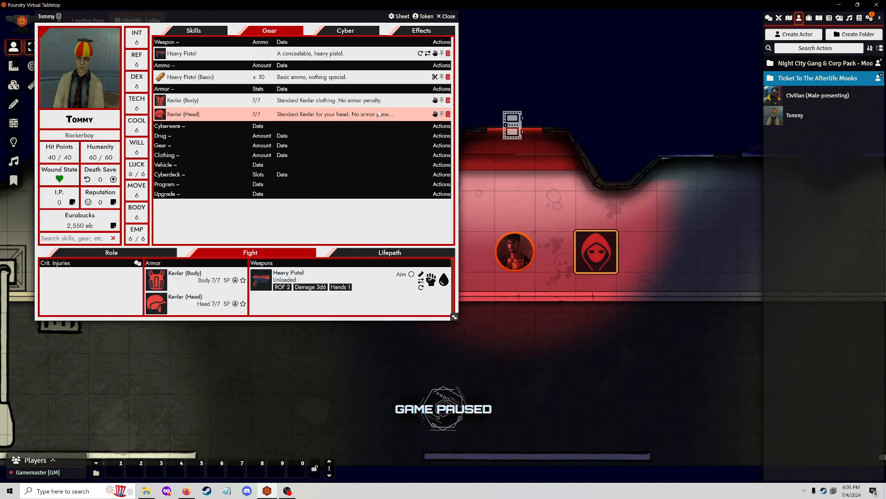
Step: Reload Tommy's Heavy Pistol with the Heavy Pistol (Basic) ammo
{"action": "left_click", "coordinate": [420, 53]}
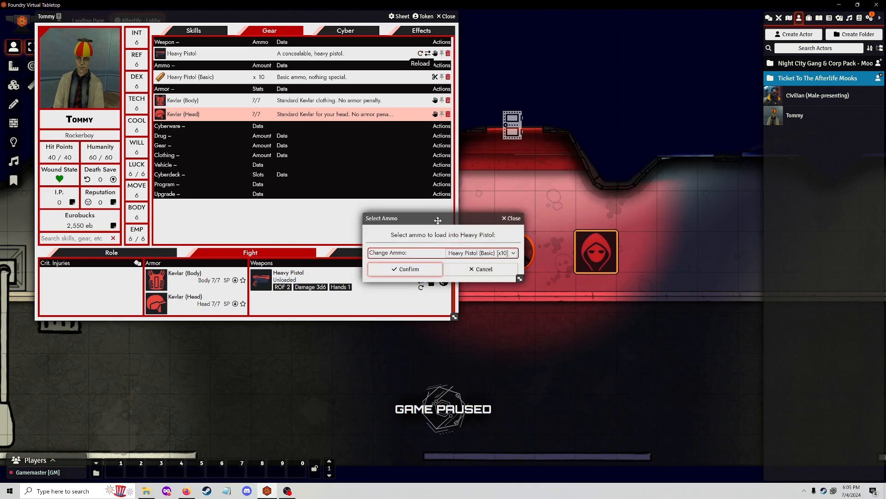
{"action": "left_click", "coordinate": [478, 253]}
{"action": "left_click", "coordinate": [479, 261]}
{"action": "left_click", "coordinate": [407, 269]}
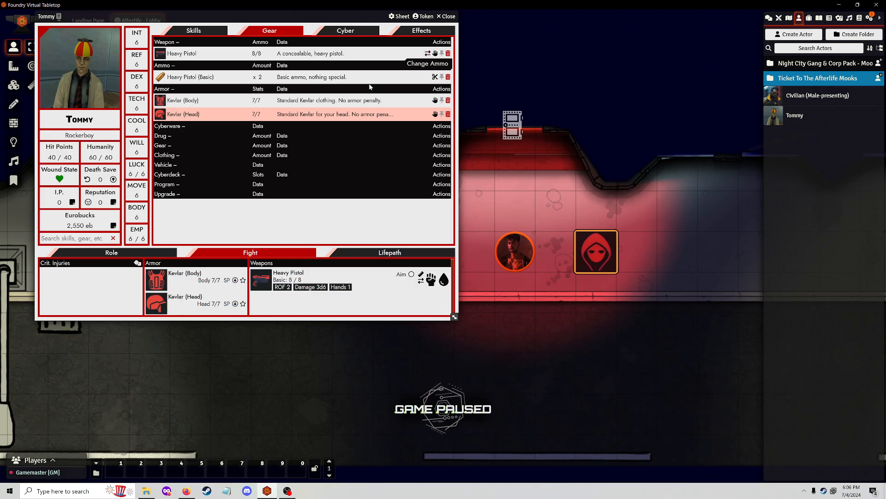
Step: Check the Heavy Pistol's ammo change options, including Unload Weapon, without applying a change, and close Tommy's sheet
{"action": "left_click", "coordinate": [428, 54]}
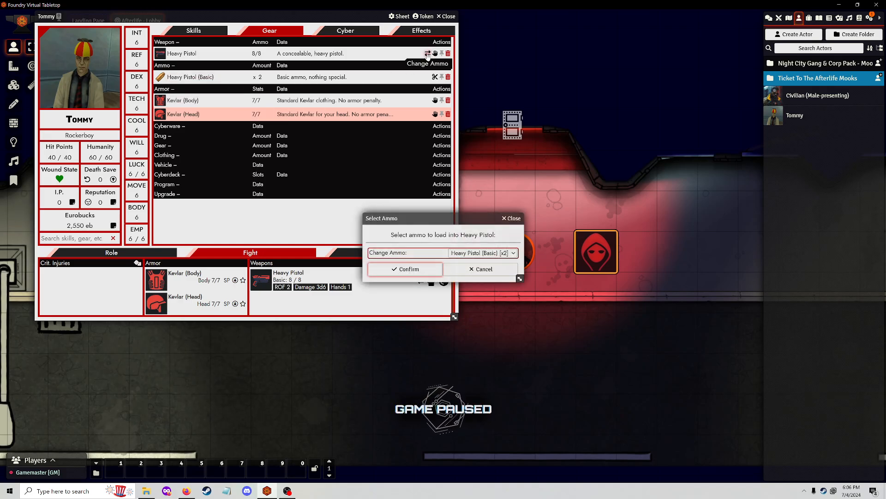
{"action": "left_click", "coordinate": [487, 257]}
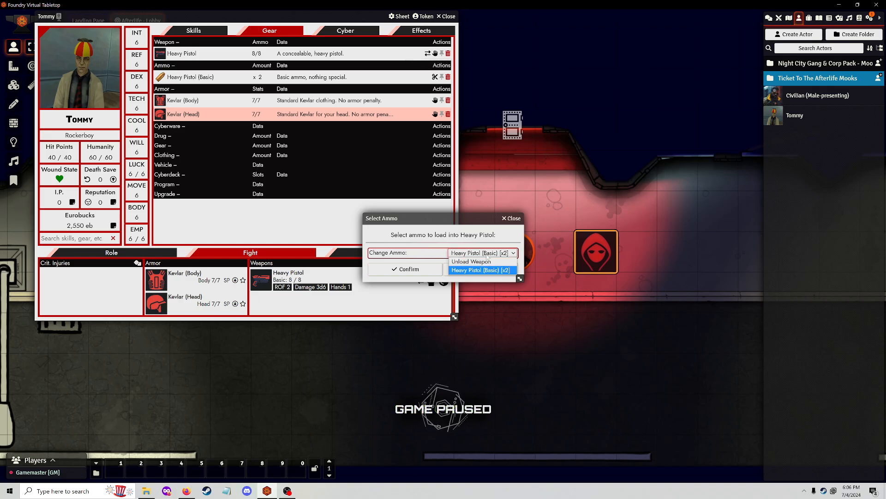
{"action": "left_click", "coordinate": [480, 270]}
{"action": "left_click", "coordinate": [478, 254]}
{"action": "left_click", "coordinate": [476, 262]}
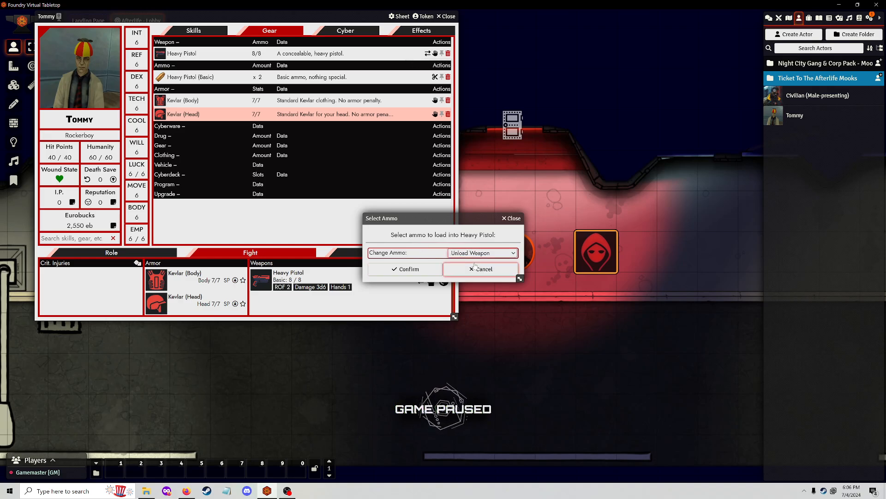
{"action": "left_click", "coordinate": [475, 253]}
{"action": "left_click", "coordinate": [475, 261]}
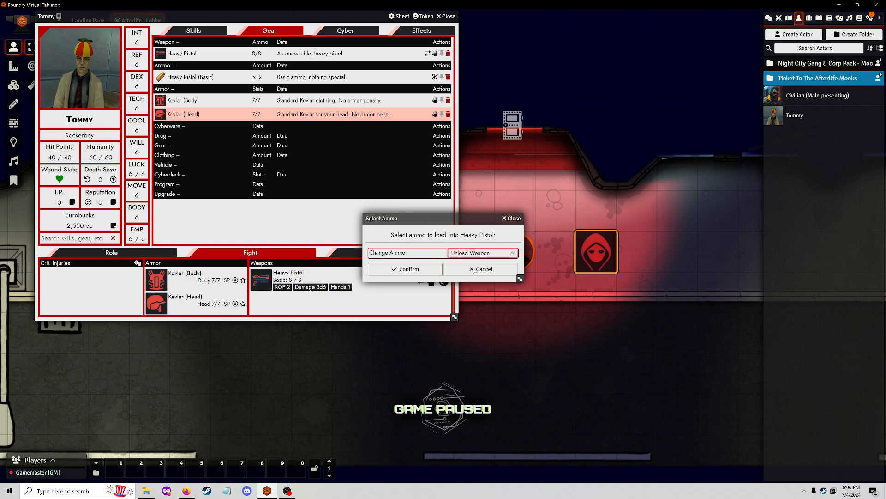
{"action": "left_click", "coordinate": [511, 218]}
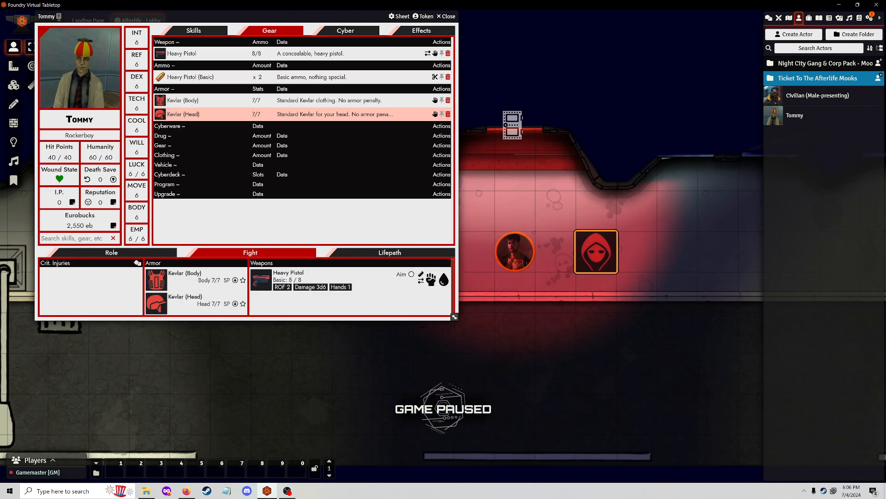
{"action": "left_click", "coordinate": [447, 17]}
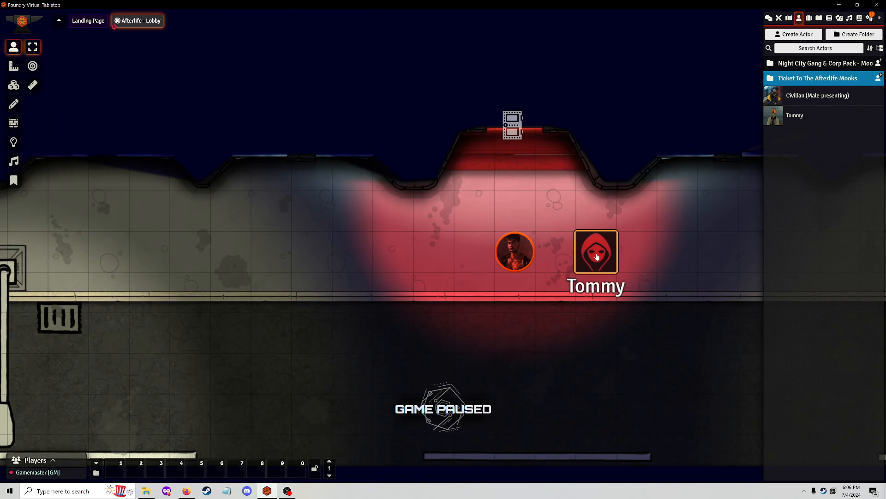
Step: Make a public 1d6 roll in the chat with the /r command
{"action": "left_click", "coordinate": [770, 18]}
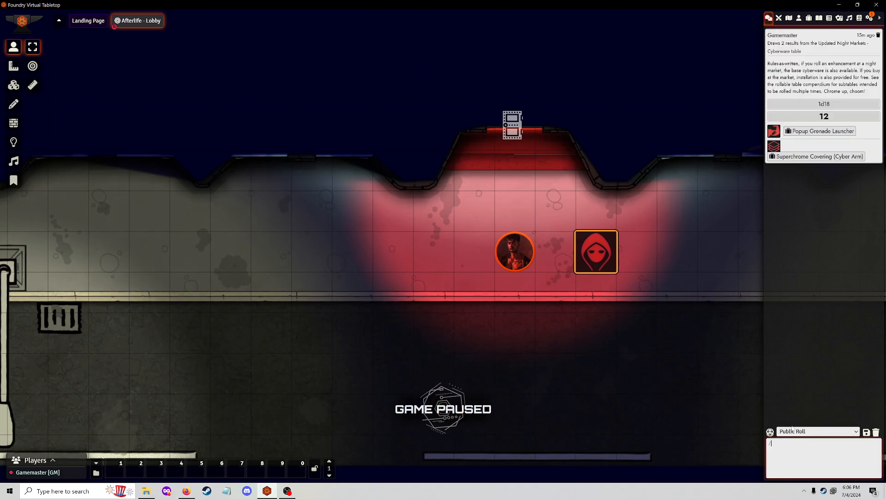
{"action": "type", "text": "1d6"}
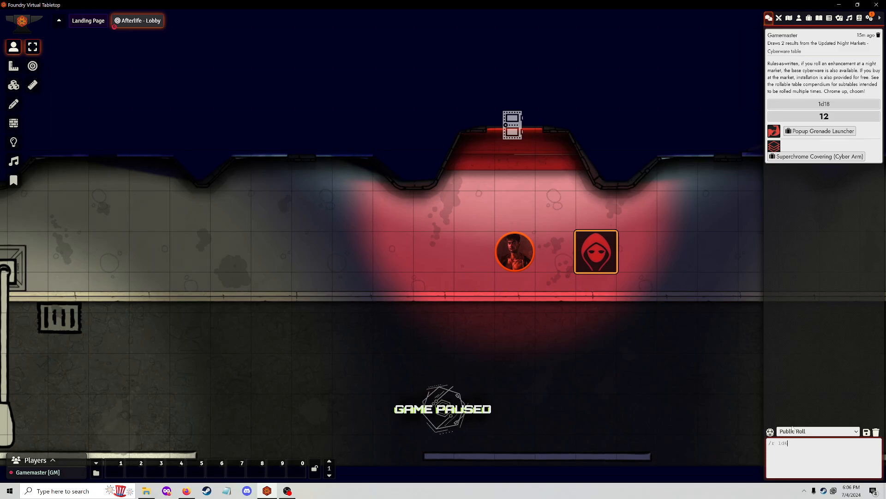
{"action": "key", "text": "Return"}
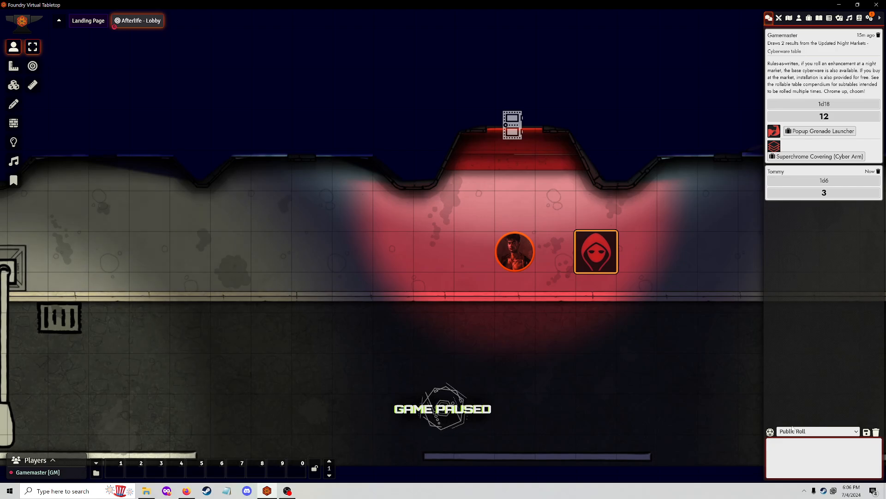
Step: Roll Tommy's Perception skill from the token's sheet without extra modifiers, expand the result's breakdown in the chat, and close the sheet
{"action": "double_click", "coordinate": [603, 243]}
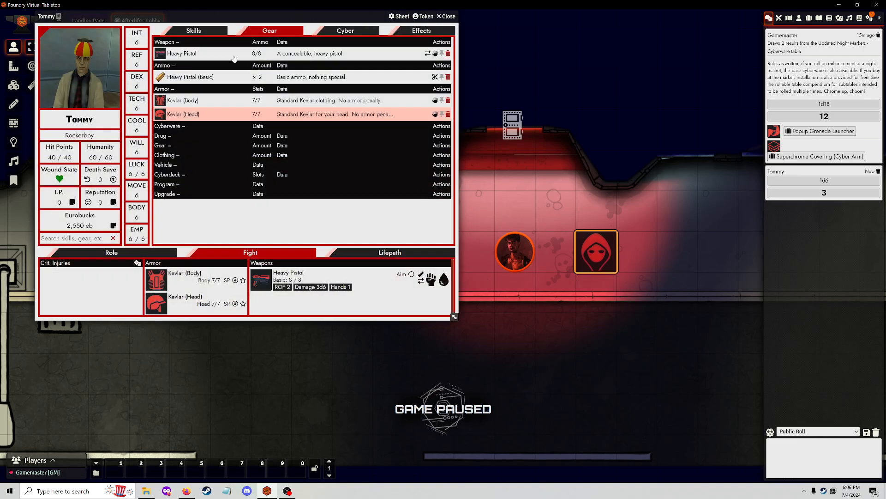
{"action": "left_click", "coordinate": [189, 30]}
{"action": "left_click", "coordinate": [187, 77]}
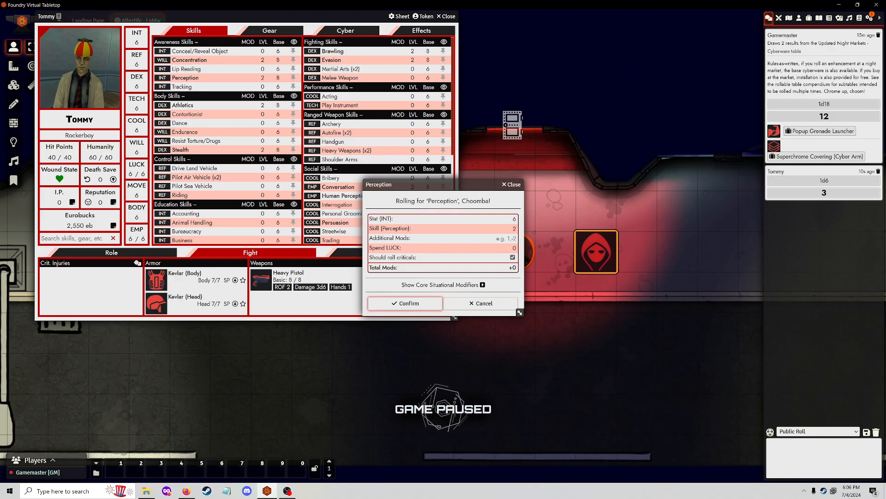
{"action": "left_click", "coordinate": [420, 306]}
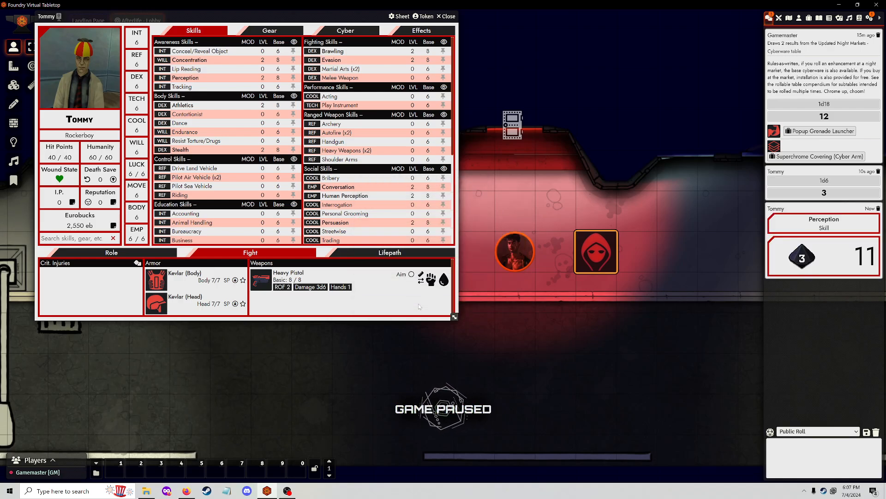
{"action": "left_click", "coordinate": [861, 256]}
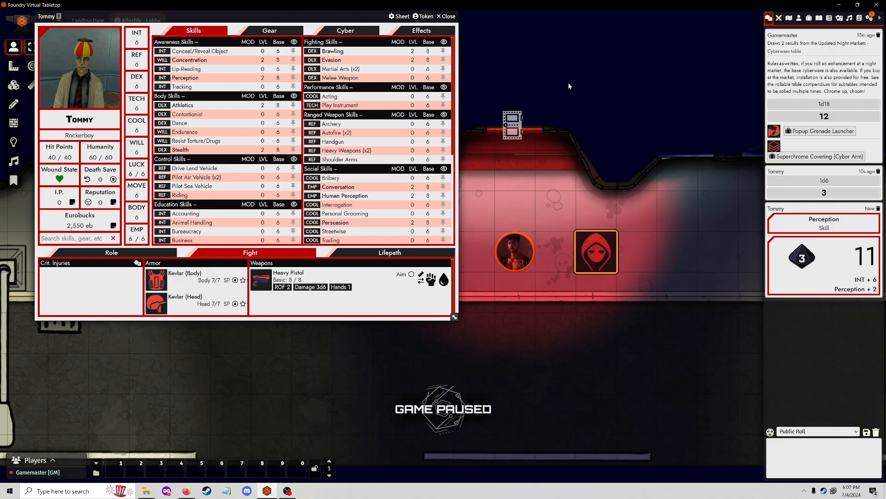
{"action": "left_click", "coordinate": [446, 17]}
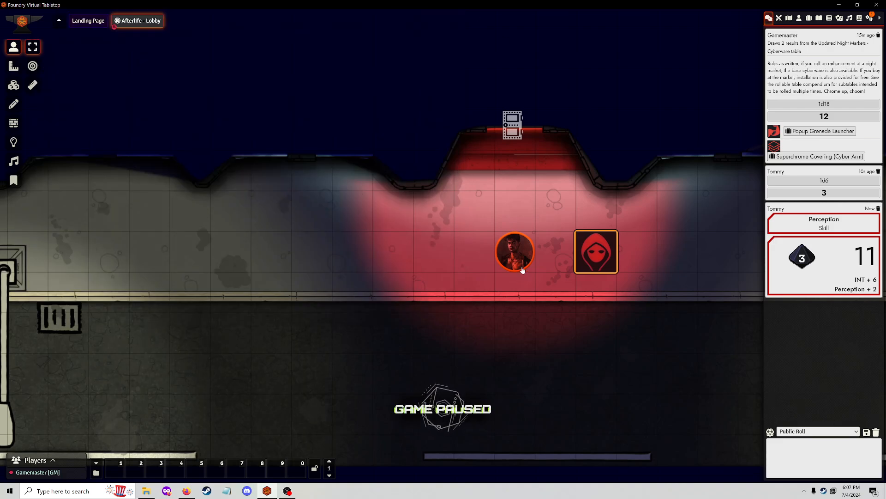
Step: Add the Tommy and Civilian tokens to a combat encounter
{"action": "left_click_drag", "start_coordinate": [652, 273], "coordinate": [607, 275]}
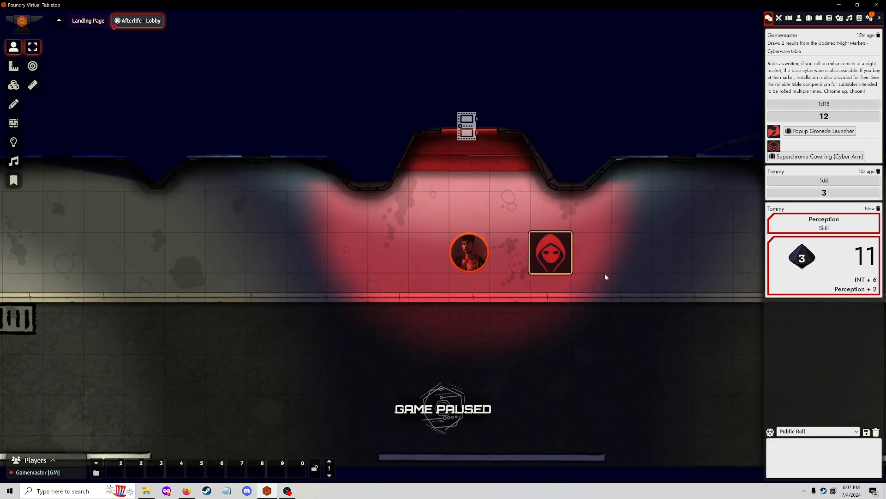
{"action": "right_click", "coordinate": [555, 257]}
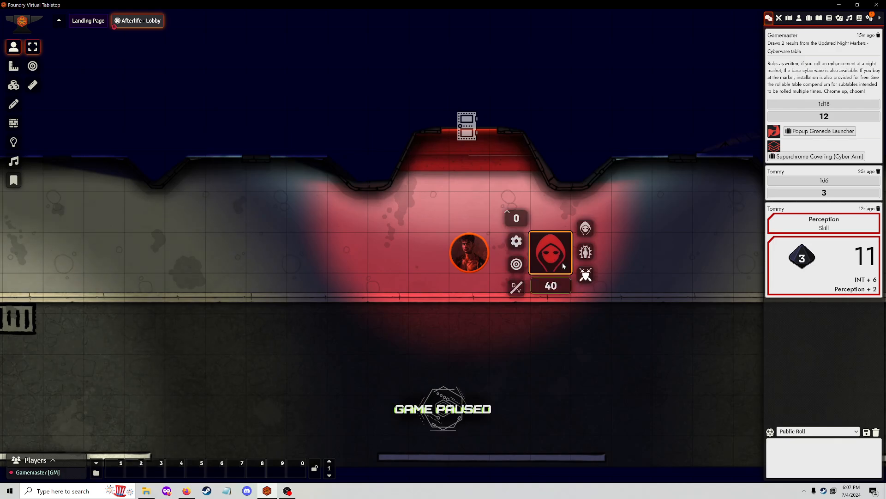
{"action": "right_click", "coordinate": [470, 253]}
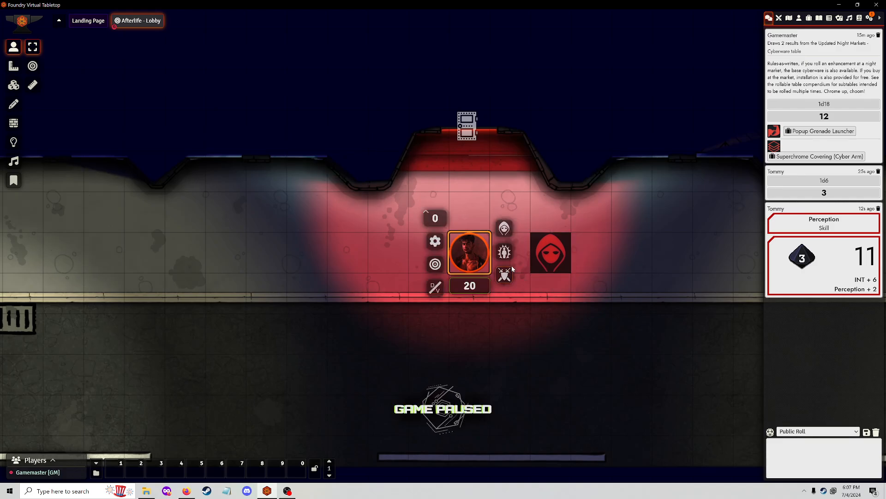
Step: Roll initiative for all combatants in the encounter, view the rolls in the chat, and deselect the Civilian token
{"action": "left_click", "coordinate": [779, 19]}
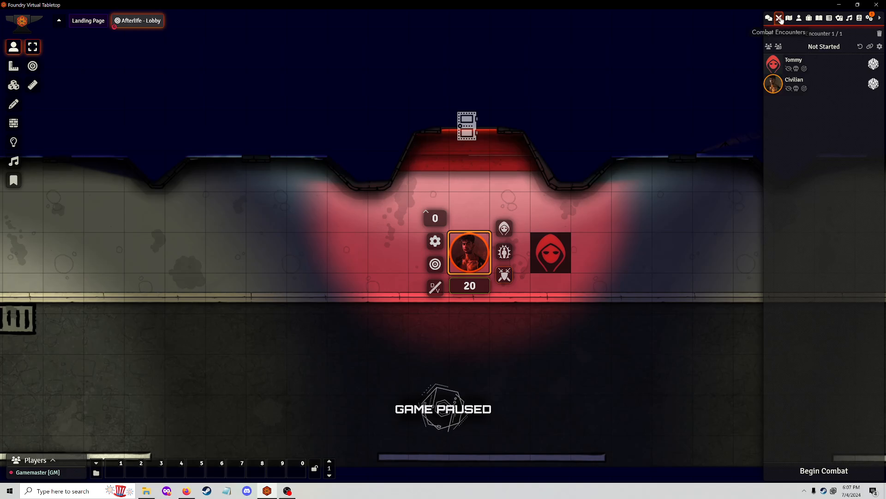
{"action": "left_click", "coordinate": [770, 47]}
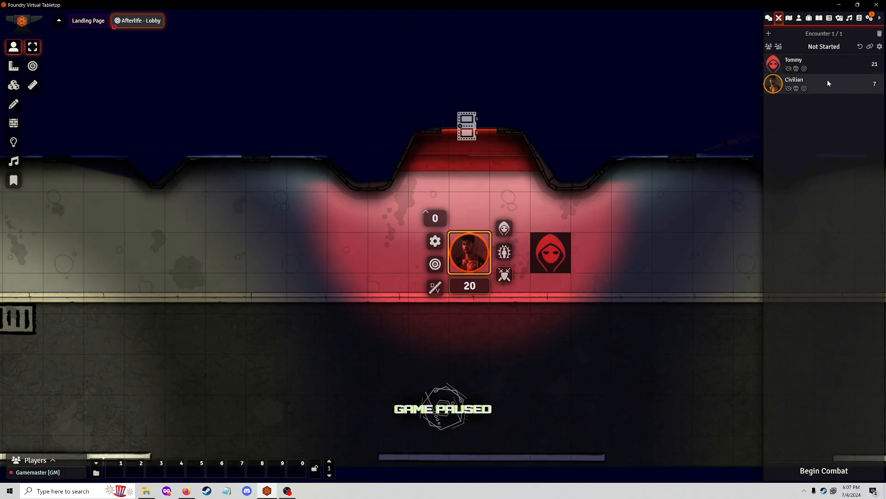
{"action": "left_click", "coordinate": [767, 17]}
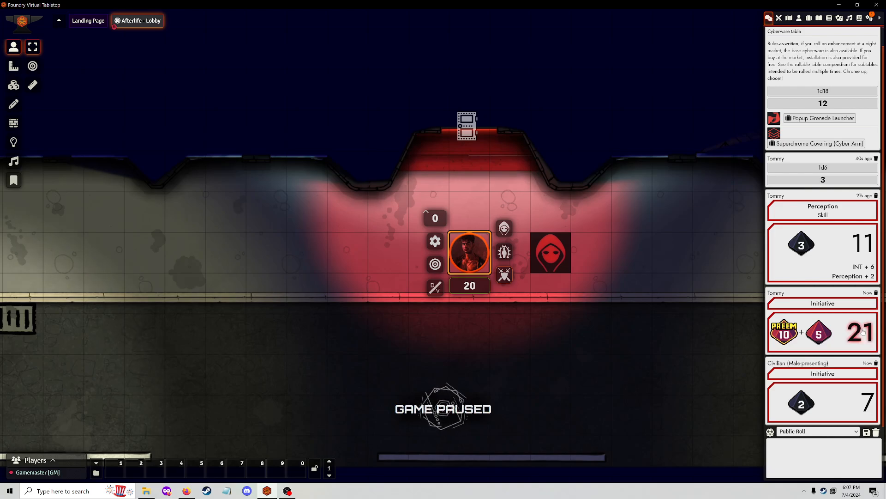
{"action": "left_click", "coordinate": [616, 307]}
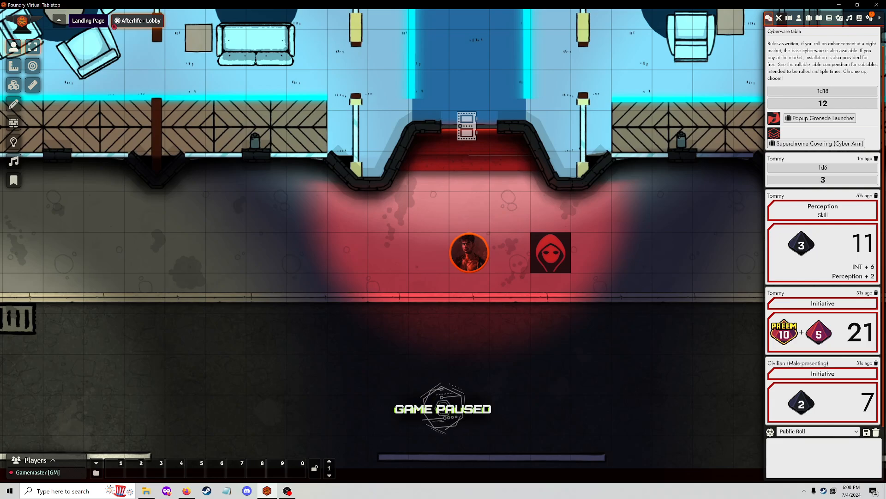
Step: Begin the combat encounter and switch back and forth between Tommy's and the Civilian's turns, ending on Tommy's turn
{"action": "left_click", "coordinate": [779, 17]}
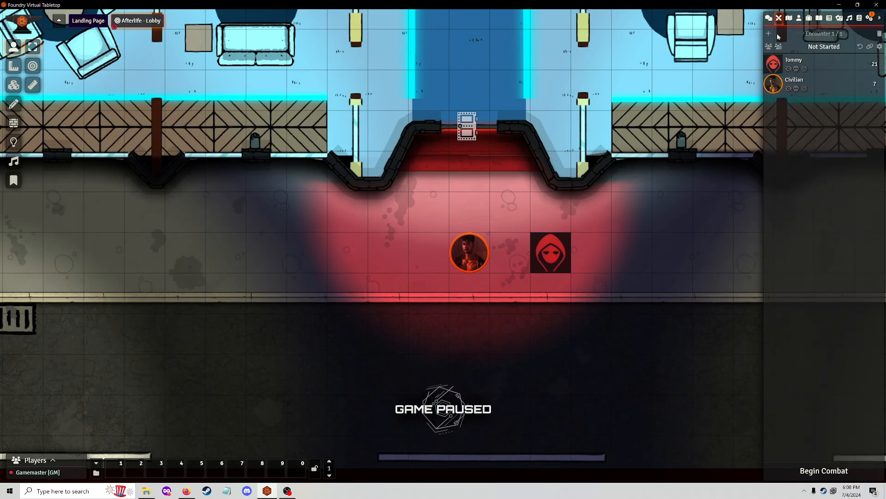
{"action": "left_click", "coordinate": [834, 471]}
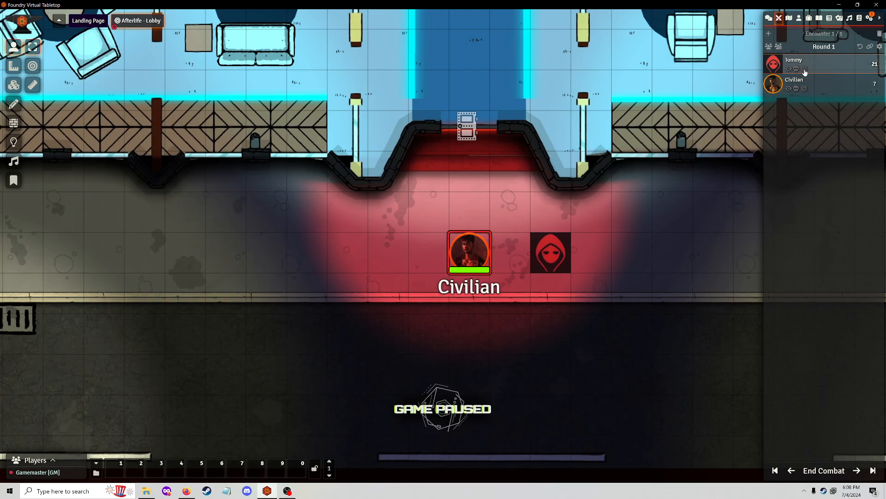
{"action": "left_click", "coordinate": [856, 471]}
{"action": "left_click", "coordinate": [793, 472]}
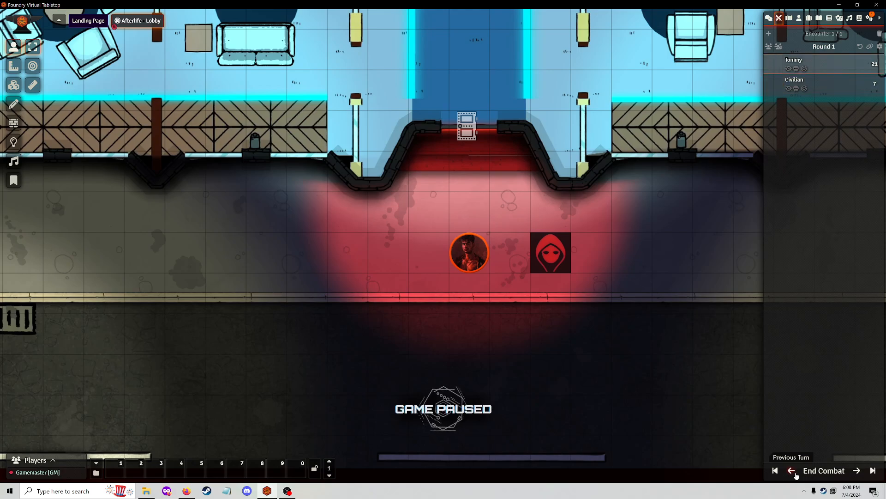
{"action": "left_click", "coordinate": [857, 471]}
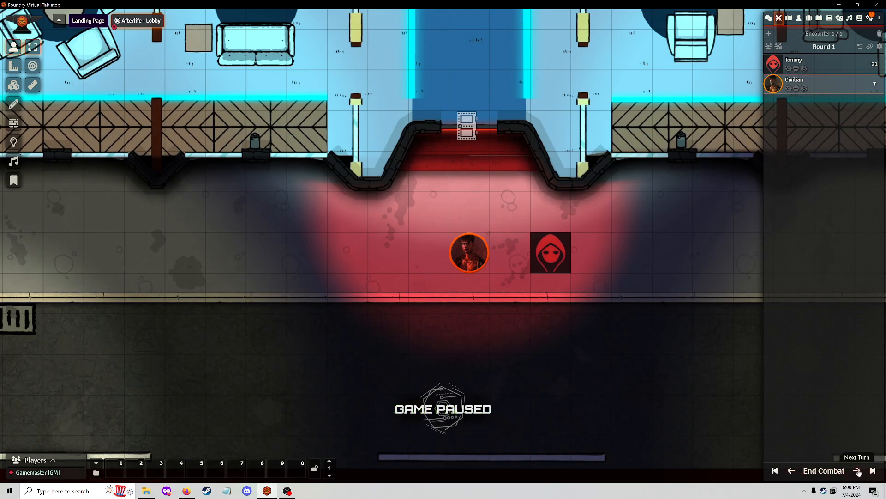
{"action": "left_click", "coordinate": [793, 472]}
{"action": "left_click", "coordinate": [857, 471]}
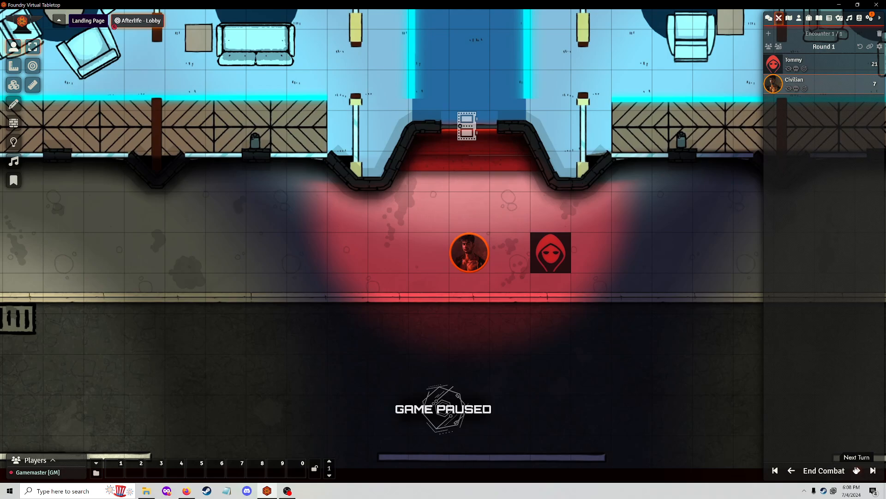
{"action": "left_click_drag", "start_coordinate": [650, 235], "coordinate": [617, 228]}
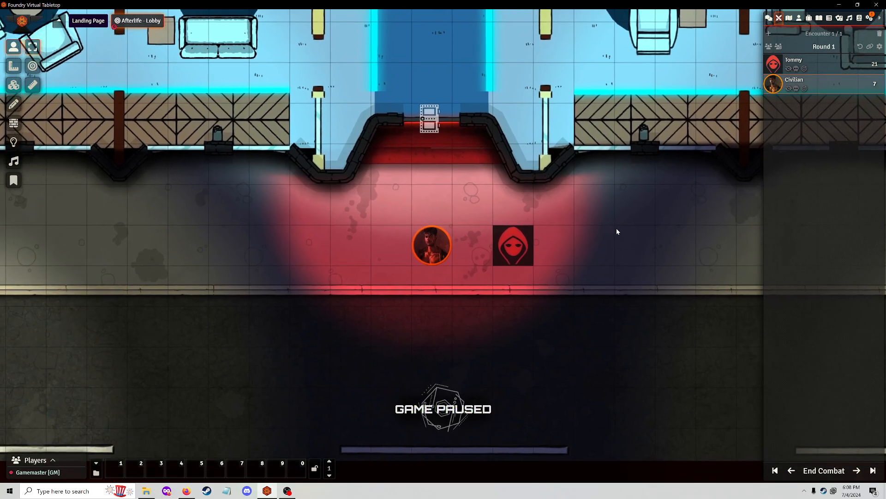
{"action": "left_click", "coordinate": [792, 471]}
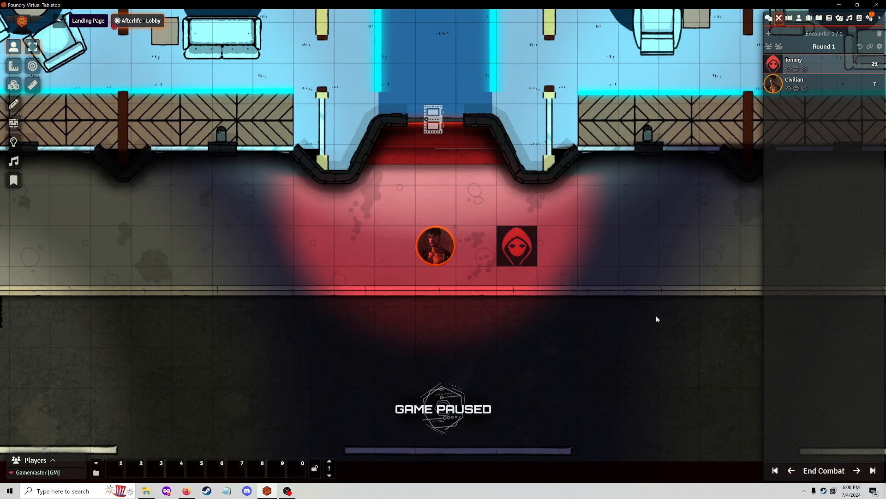
Step: Mark the Civilian token as a target, check its token controls, and deselect it
{"action": "key", "text": "Tab"}
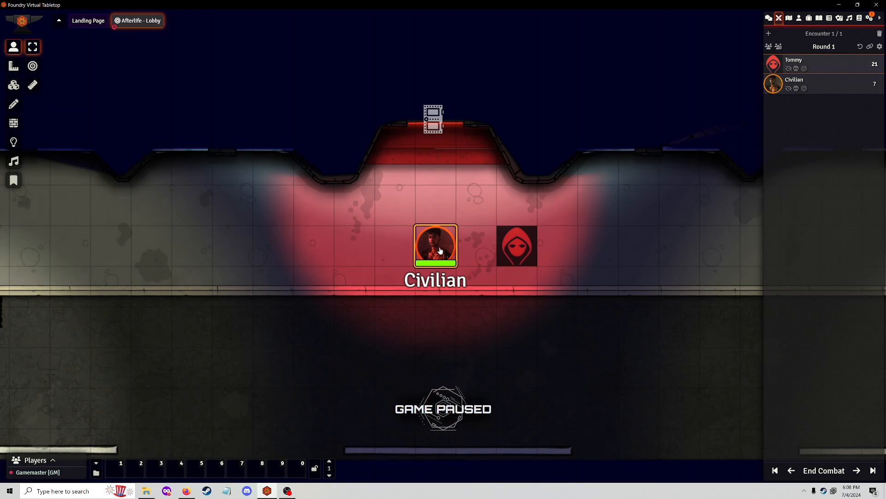
{"action": "key", "text": "t"}
{"action": "right_click", "coordinate": [440, 249]}
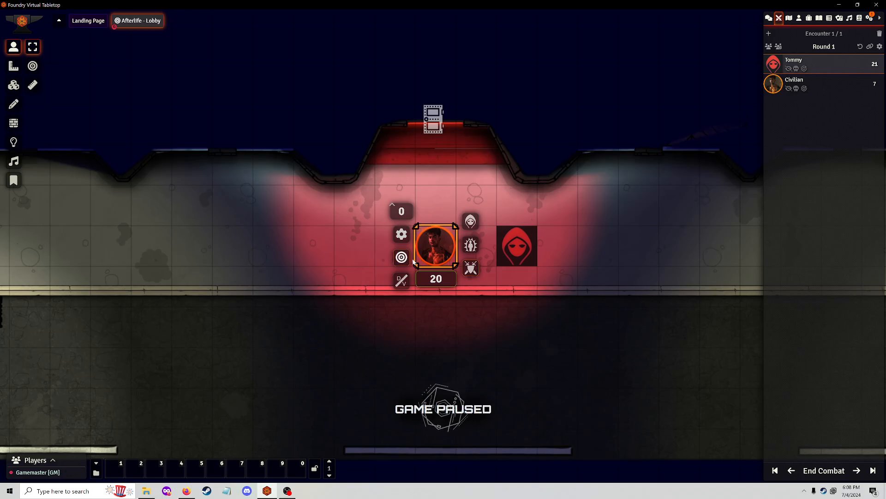
{"action": "left_click", "coordinate": [552, 275]}
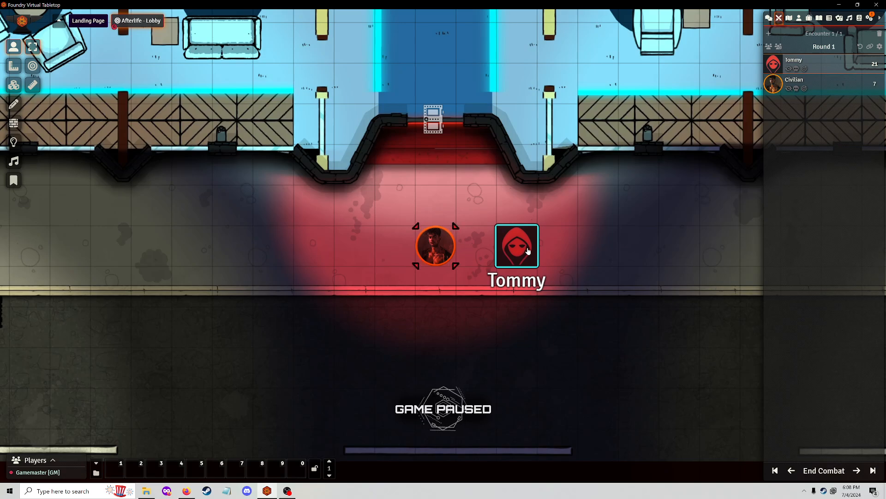
Step: Roll Tommy's Heavy Pistol attack with an additional modifier of 6 and view the roll in the chat
{"action": "double_click", "coordinate": [528, 251]}
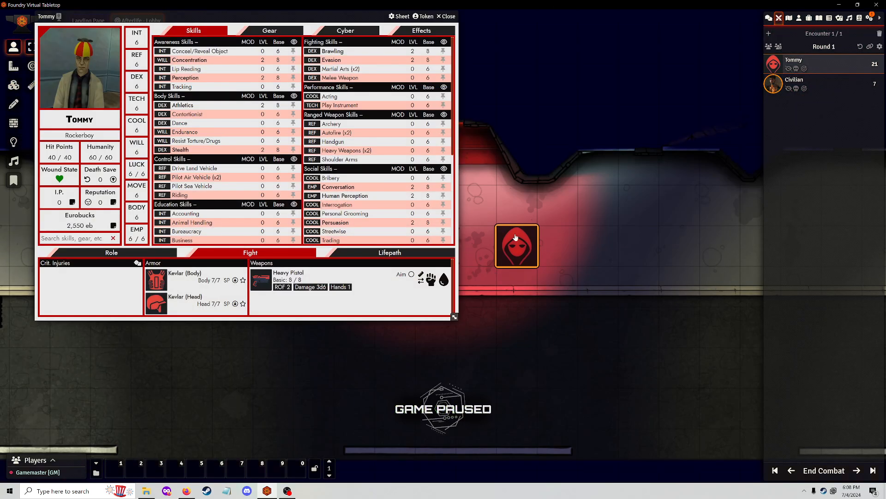
{"action": "left_click", "coordinate": [432, 279]}
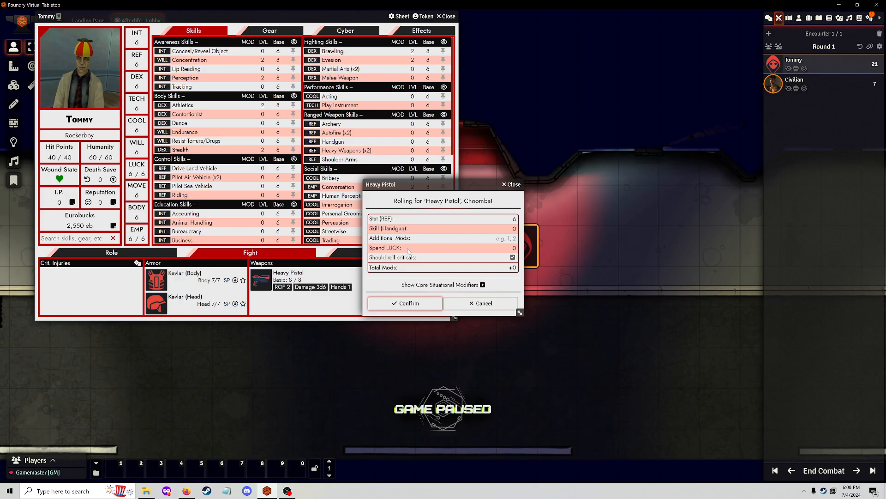
{"action": "left_click", "coordinate": [515, 238]}
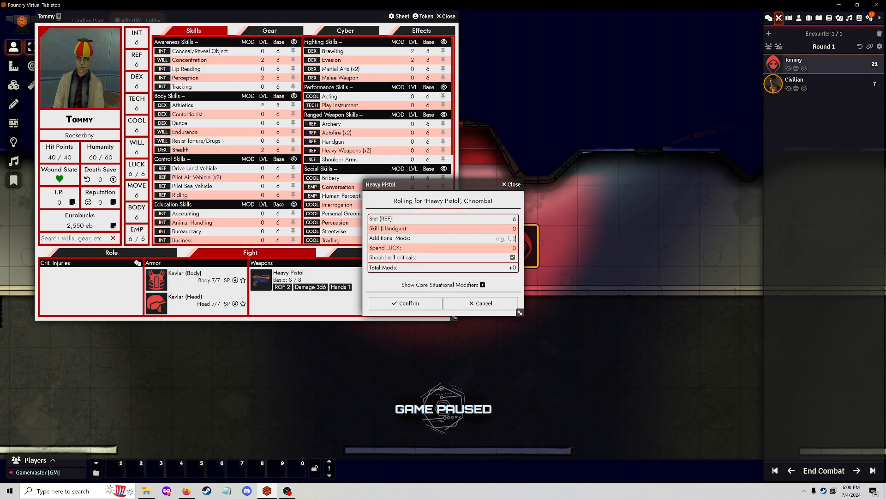
{"action": "type", "text": "6"}
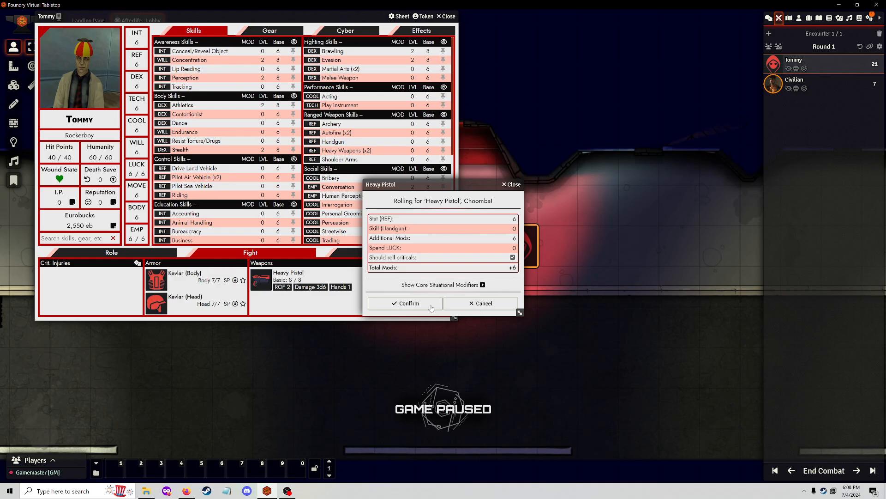
{"action": "left_click", "coordinate": [414, 306]}
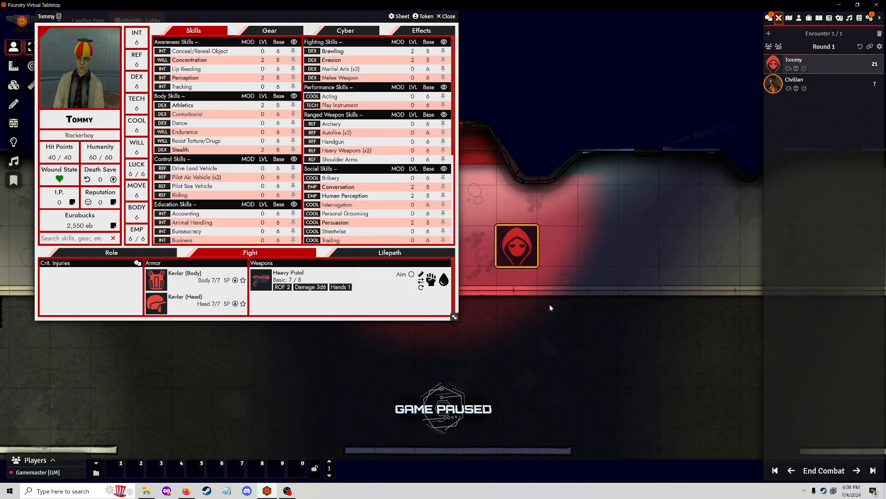
{"action": "left_click", "coordinate": [769, 20]}
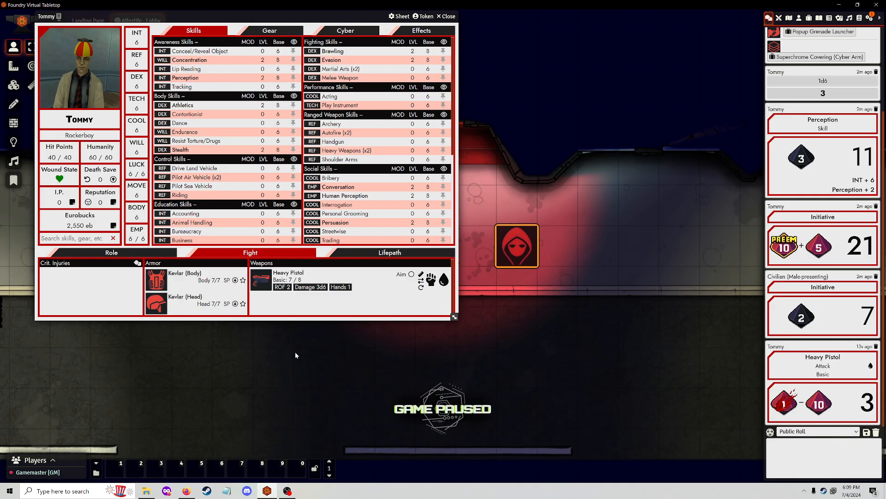
{"action": "left_click", "coordinate": [443, 17]}
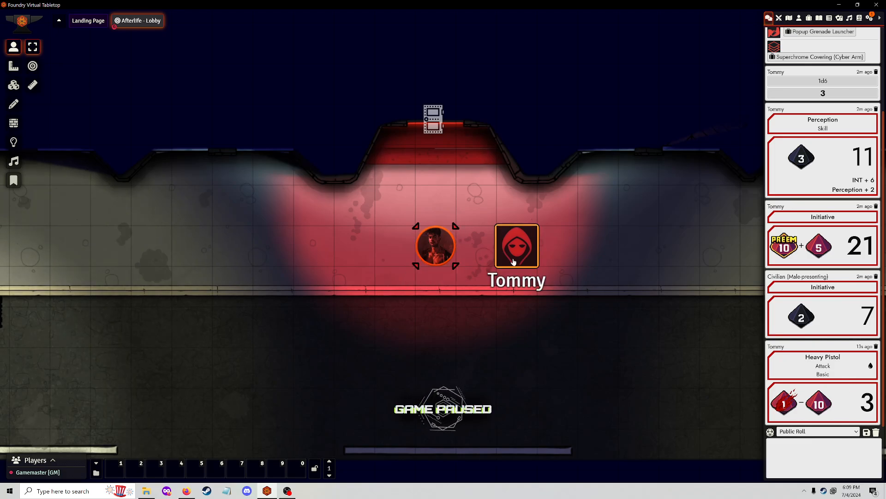
Step: Roll the Heavy Pistol's damage from Tommy's character sheet without any extra modifiers, and close the sheet
{"action": "left_click", "coordinate": [436, 245]}
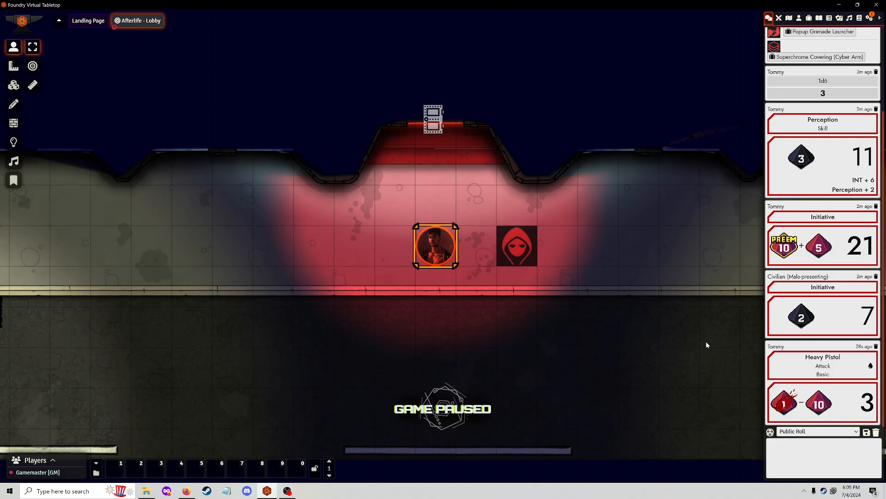
{"action": "double_click", "coordinate": [516, 246]}
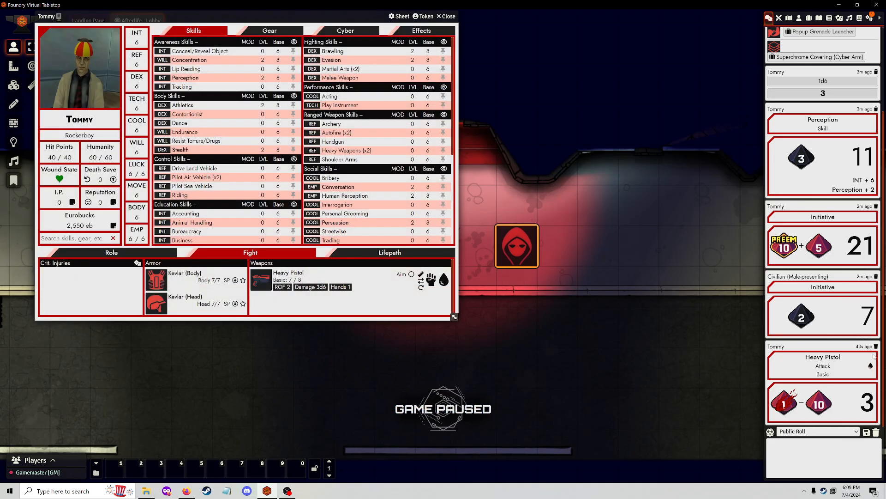
{"action": "left_click", "coordinate": [443, 281]}
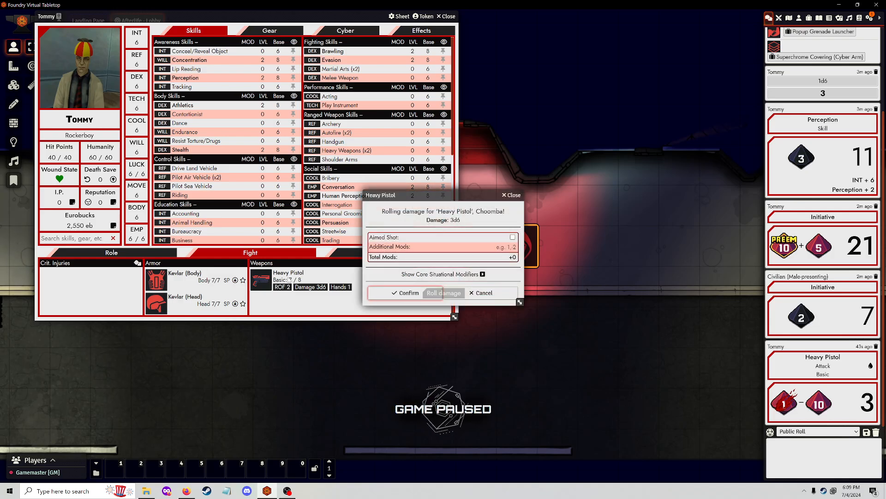
{"action": "left_click", "coordinate": [409, 293]}
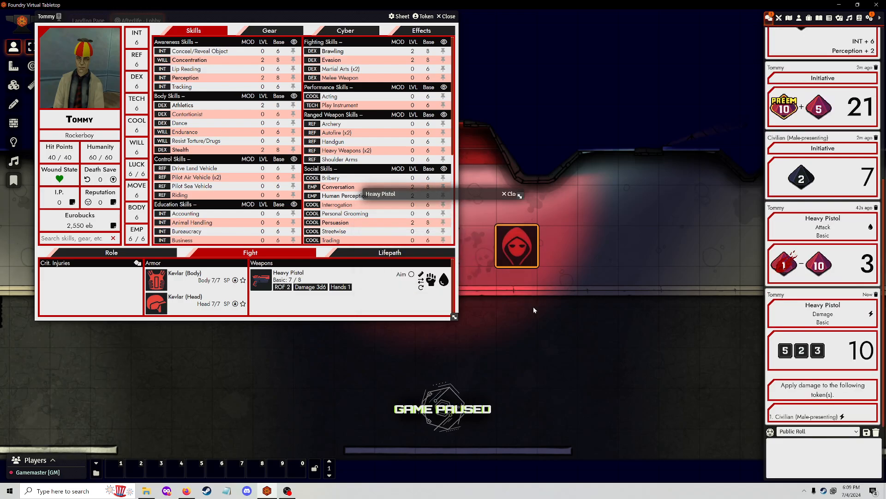
{"action": "left_click", "coordinate": [444, 16]}
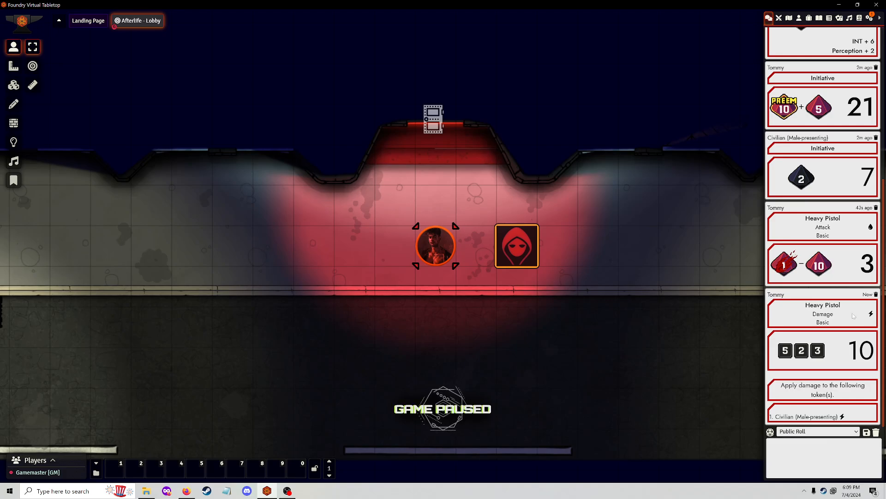
Step: Apply the rolled Heavy Pistol damage to the Civilian with the default shield and reduction options, and check the Civilian's health bar
{"action": "left_click", "coordinate": [435, 246]}
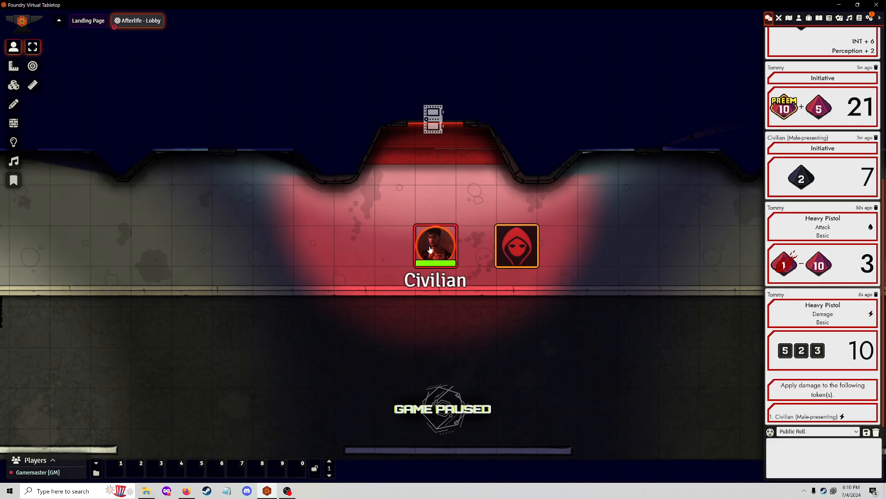
{"action": "left_click", "coordinate": [843, 417]}
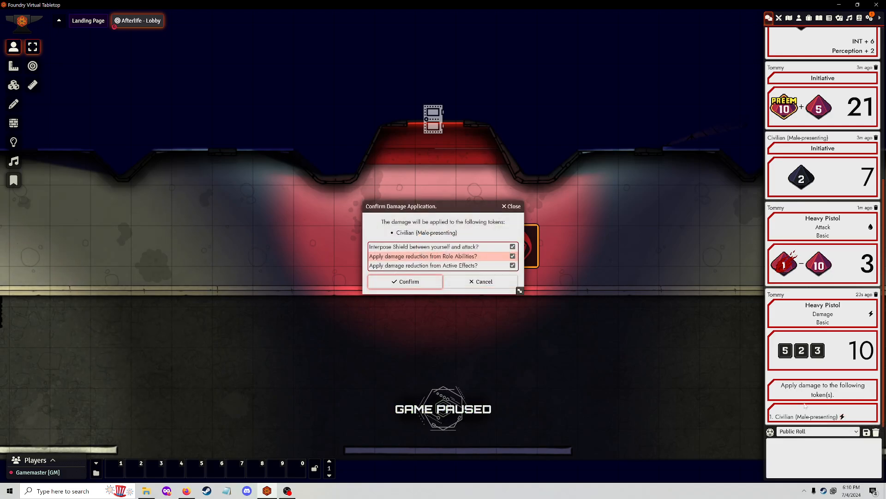
{"action": "left_click", "coordinate": [409, 283]}
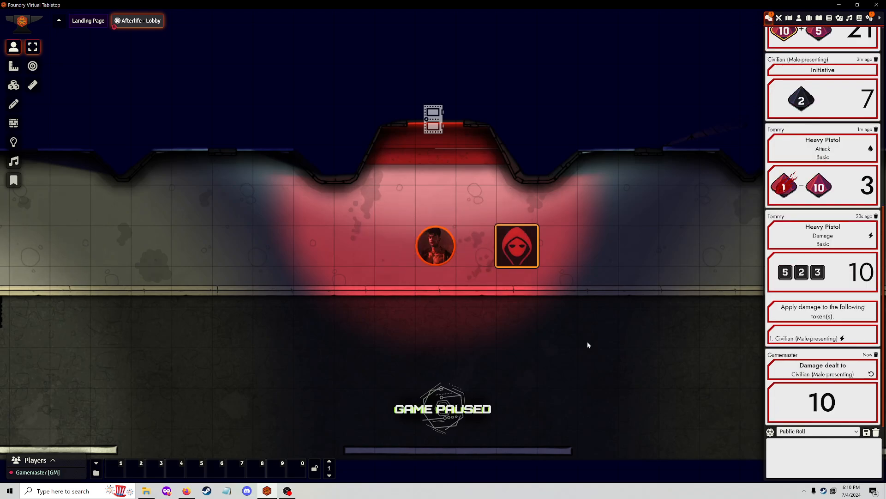
{"action": "right_click", "coordinate": [432, 249]}
{"action": "left_click", "coordinate": [433, 249]}
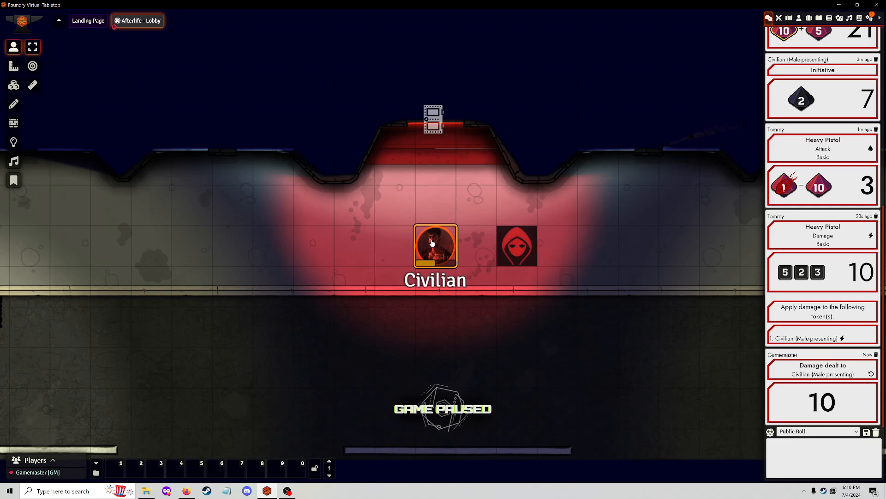
Step: Review Tommy's armor on his character sheet and apply the same Heavy Pistol damage to his selected token
{"action": "left_click", "coordinate": [530, 250]}
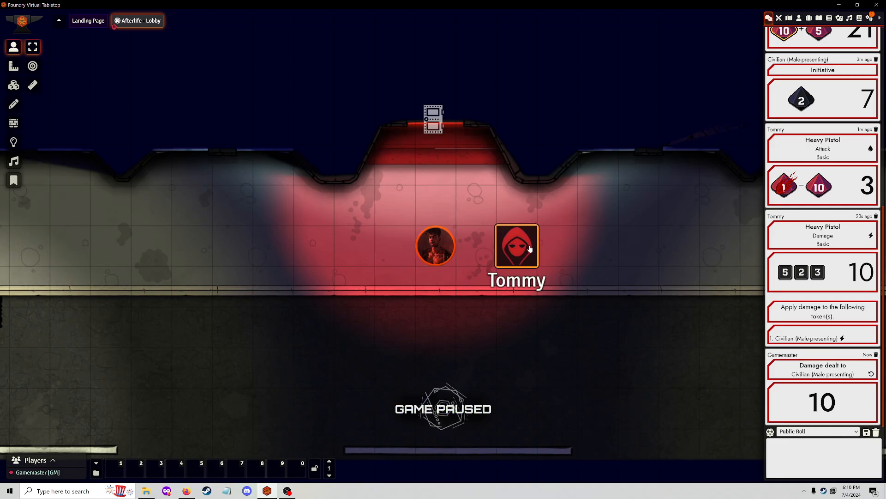
{"action": "double_click", "coordinate": [530, 249]}
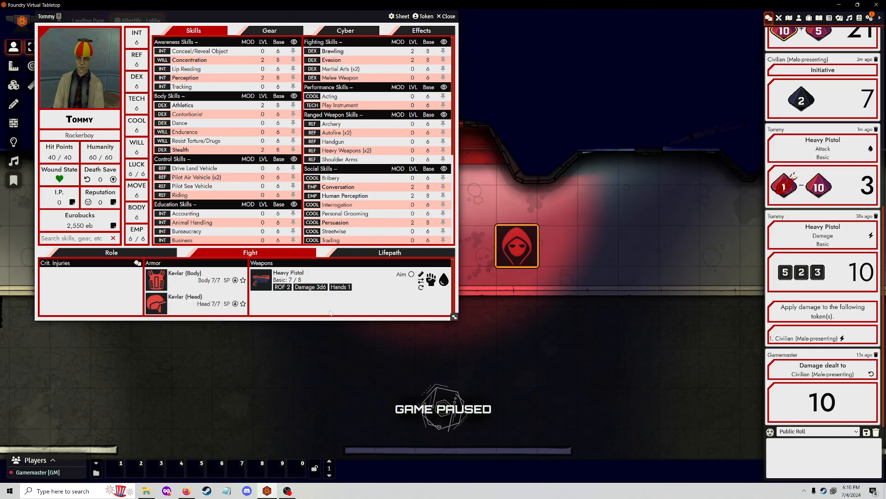
{"action": "left_click", "coordinate": [446, 16]}
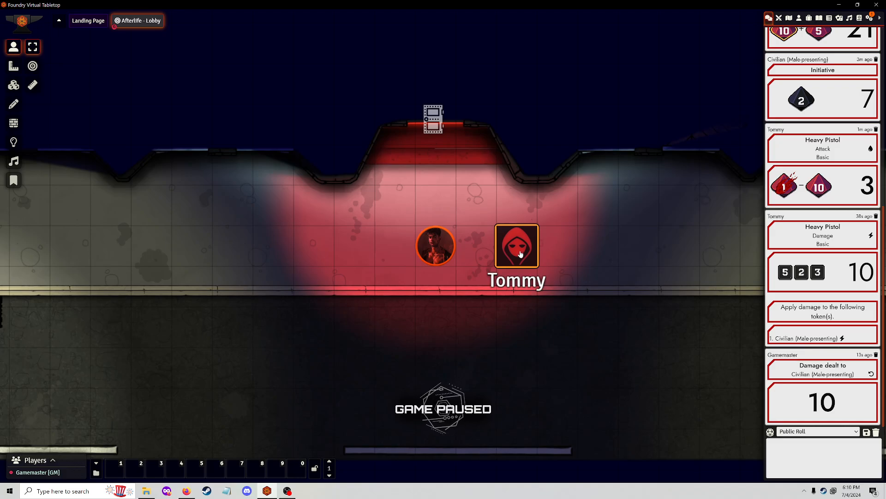
{"action": "left_click", "coordinate": [871, 238]}
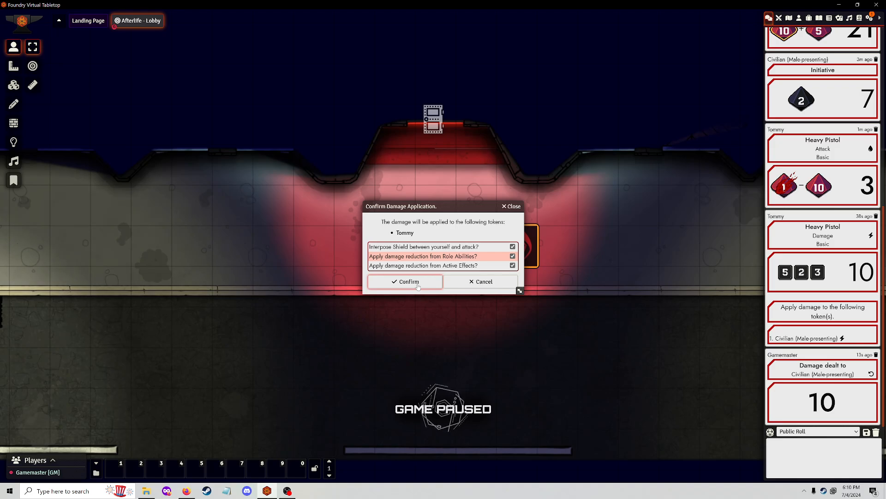
{"action": "left_click", "coordinate": [405, 252]}
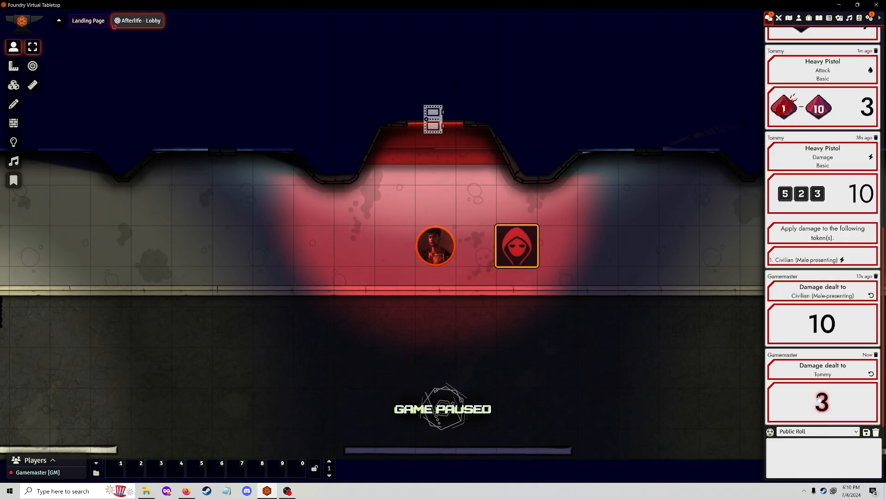
Step: Check Tommy's hit points and armor on his character sheet, close it, and deselect his token
{"action": "double_click", "coordinate": [517, 246]}
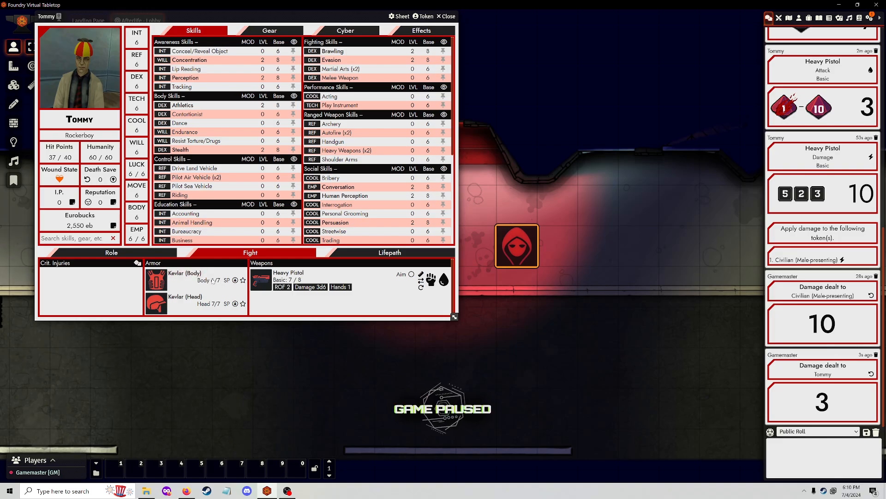
{"action": "left_click", "coordinate": [447, 17]}
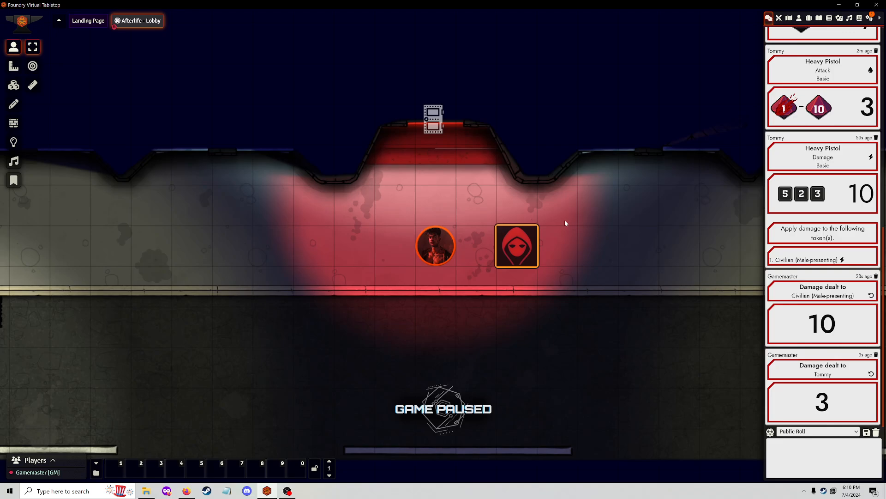
{"action": "left_click", "coordinate": [574, 245]}
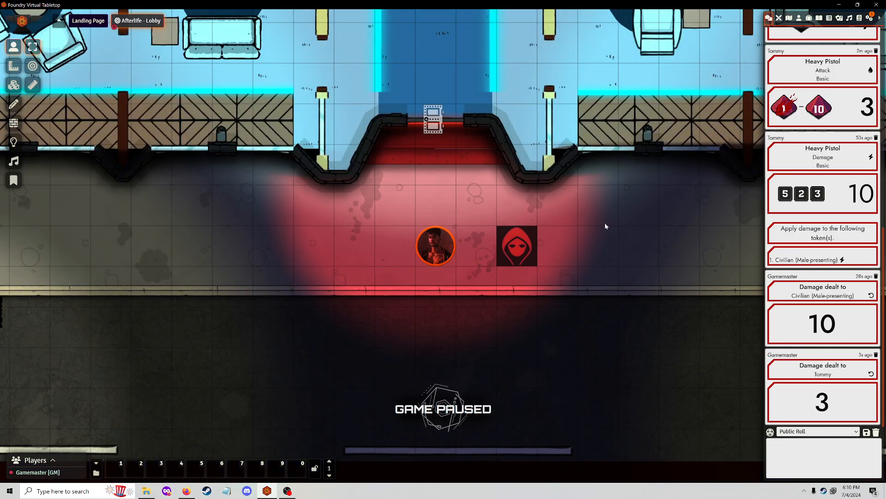